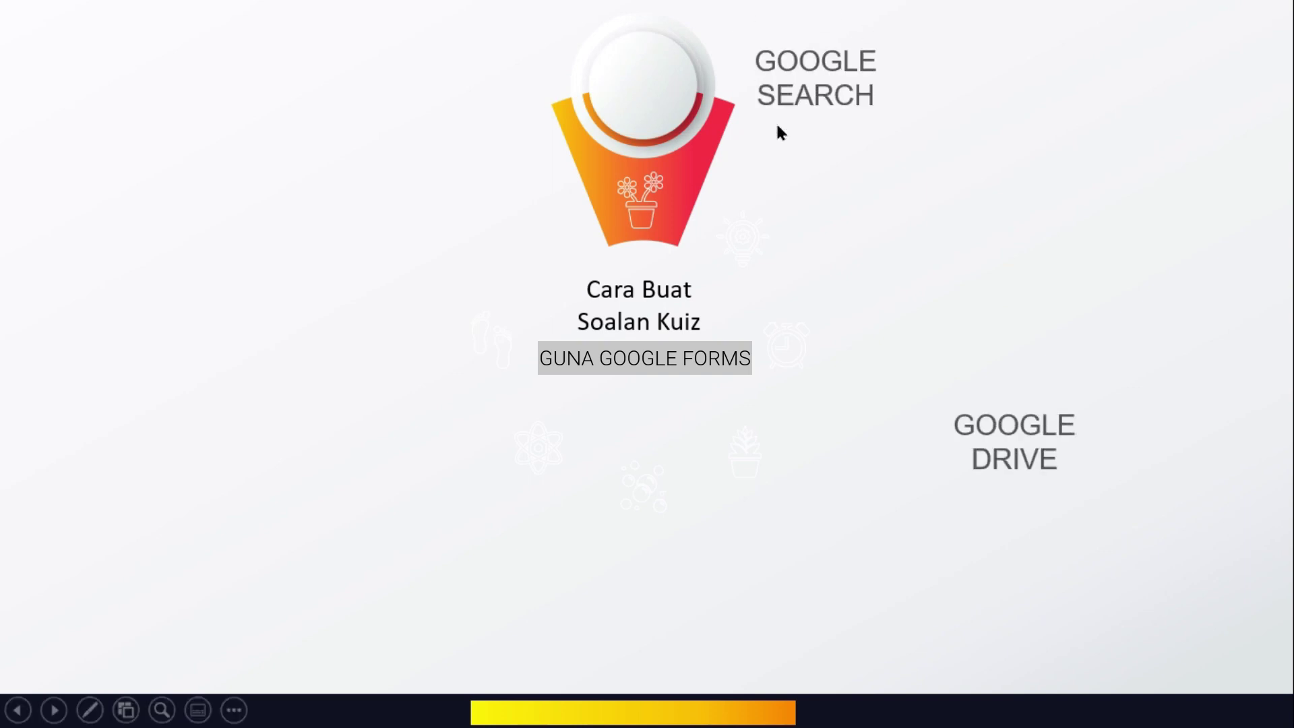
{"action": "left_click", "coordinate": [1019, 372]}
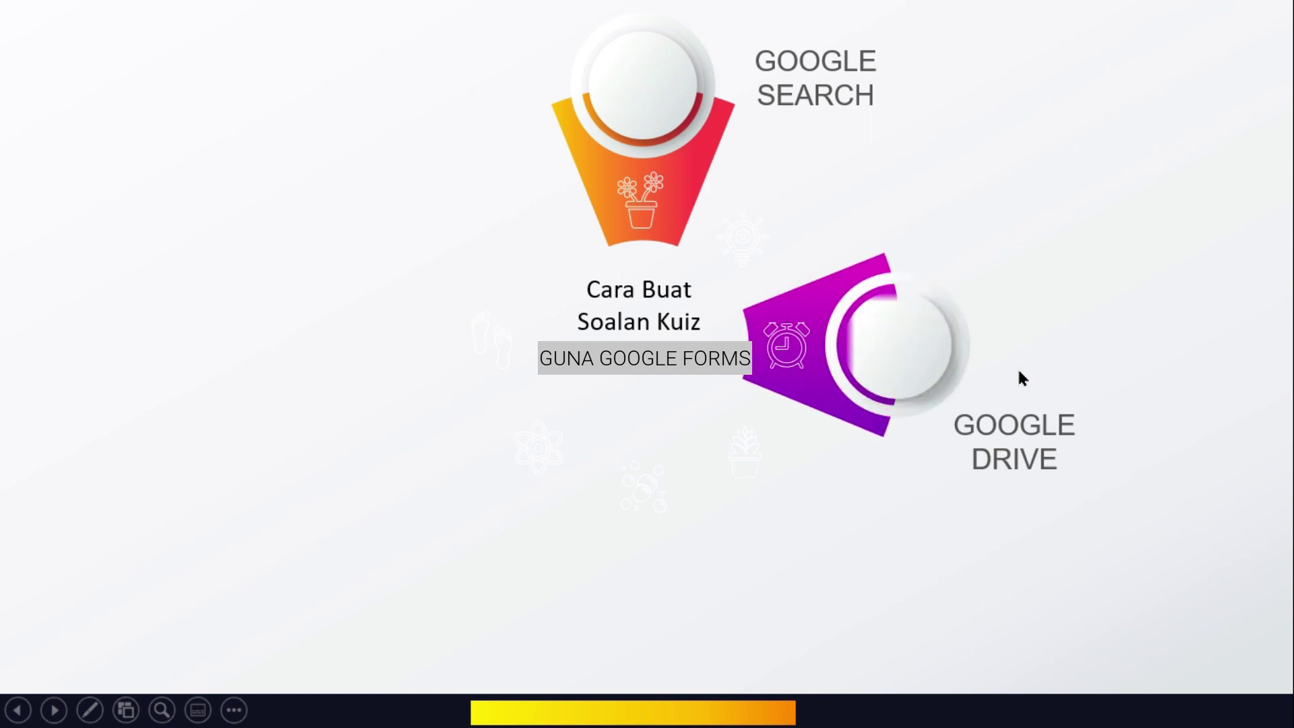
{"action": "left_click", "coordinate": [1019, 370]}
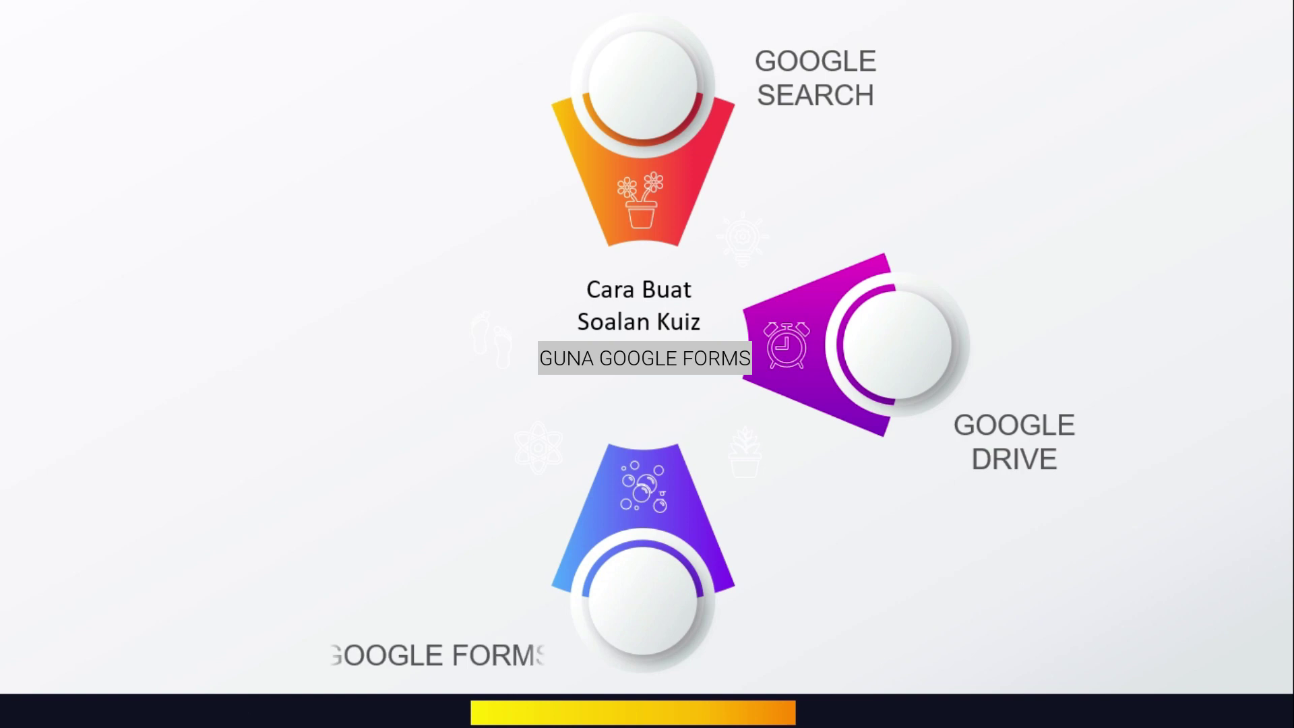
{"action": "left_click", "coordinate": [471, 524]}
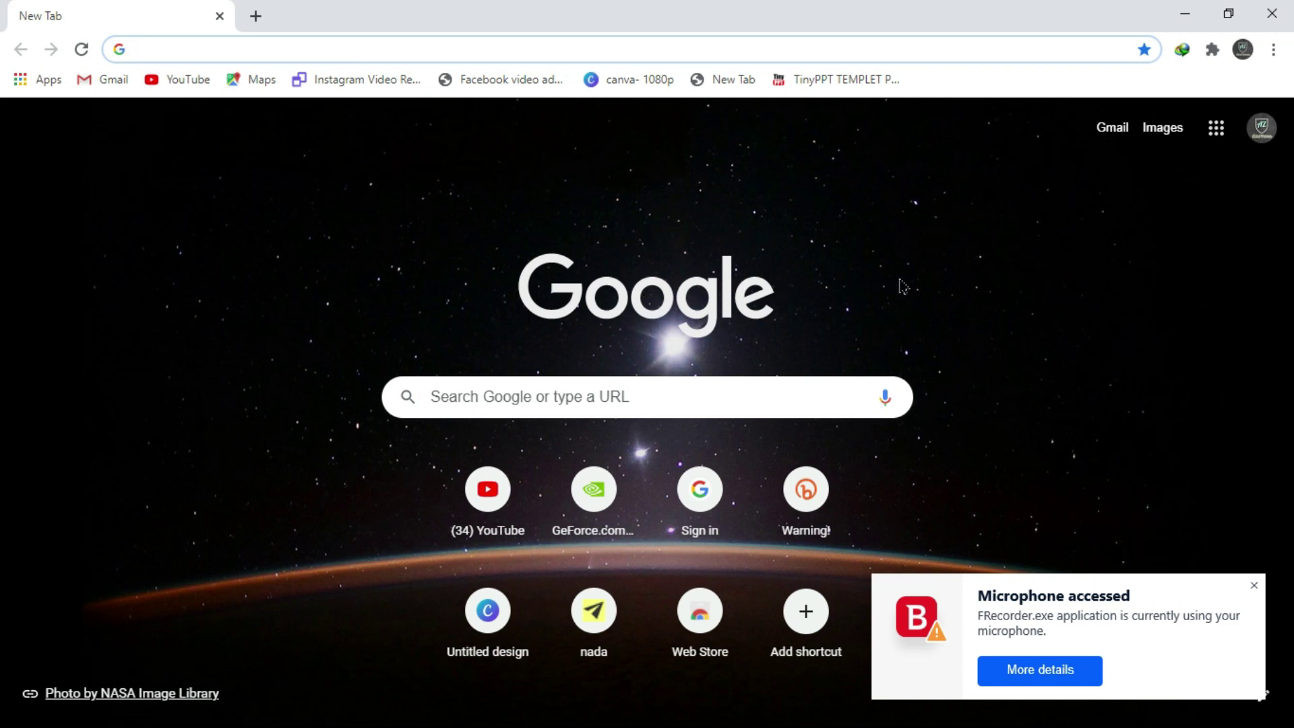
Step: Open Google Drive from the browser's start page and switch to the second signed-in account, the Ministry of Education one
{"action": "left_click", "coordinate": [1218, 128]}
{"action": "scroll", "coordinate": [1042, 232], "scroll_direction": "down", "scroll_amount": 3}
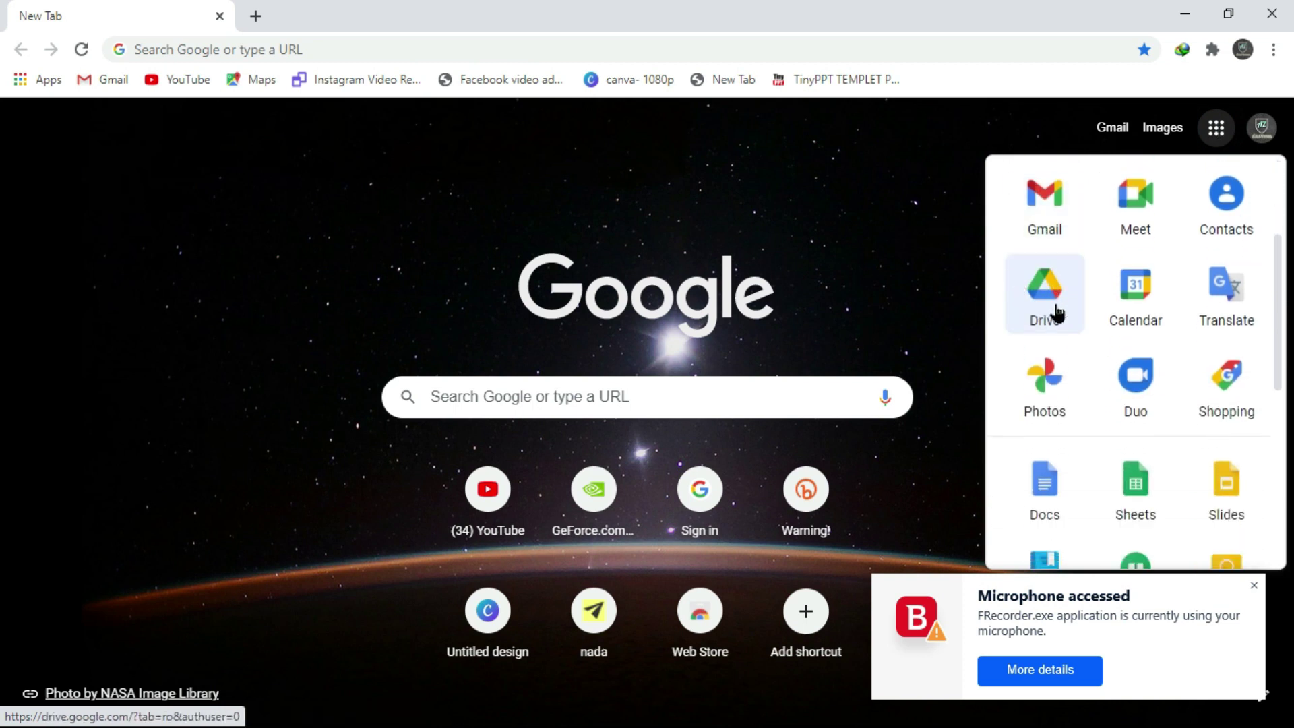
{"action": "left_click", "coordinate": [1062, 286]}
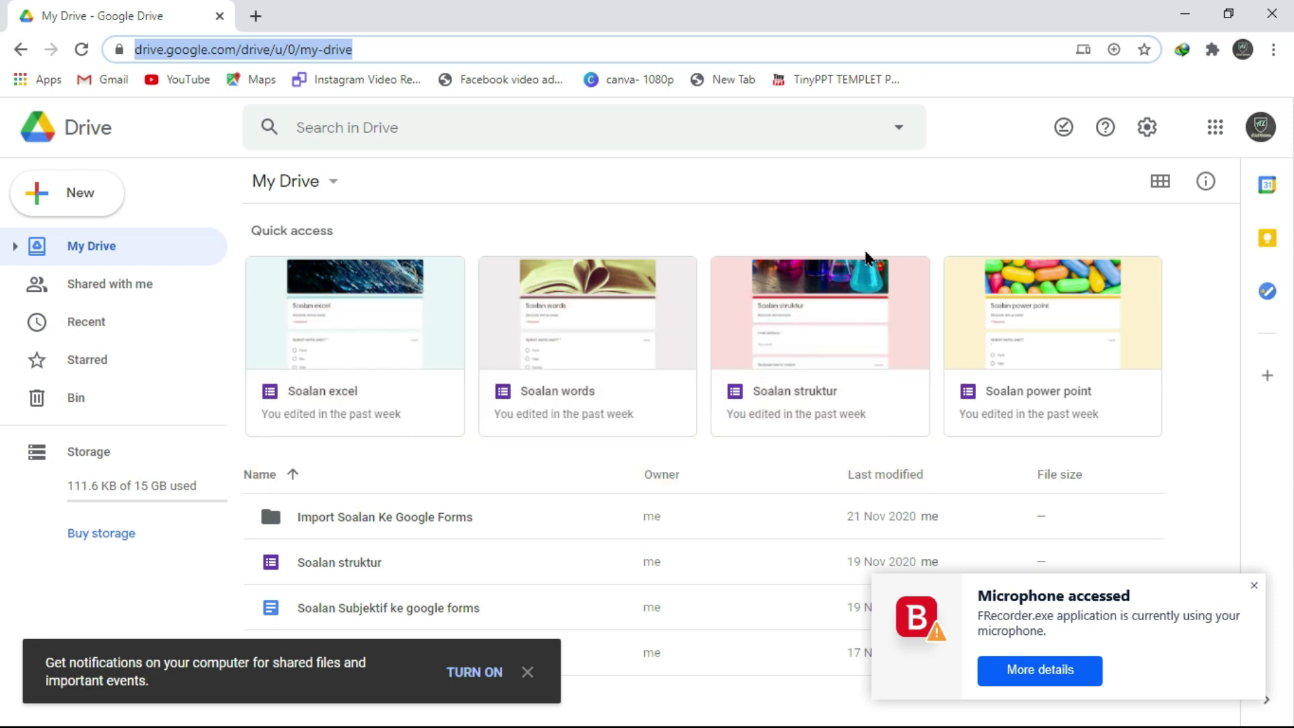
{"action": "left_click", "coordinate": [1262, 131]}
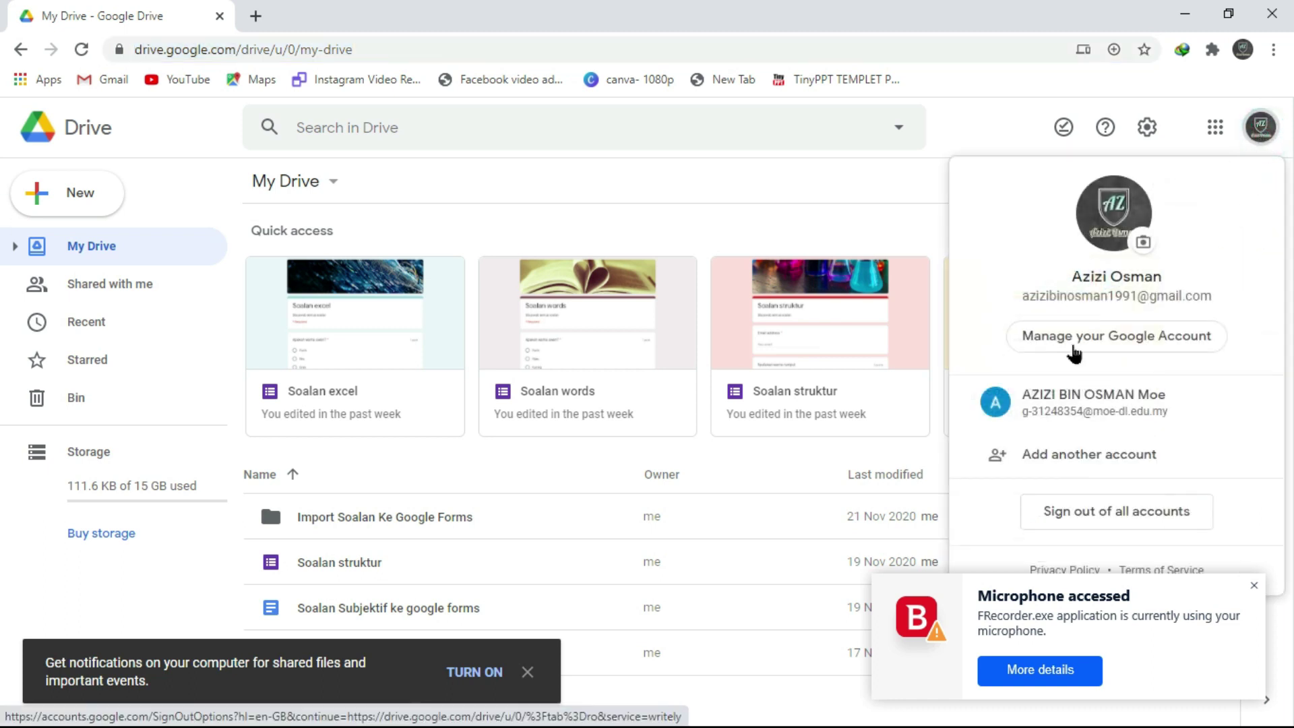
{"action": "left_click", "coordinate": [1073, 423]}
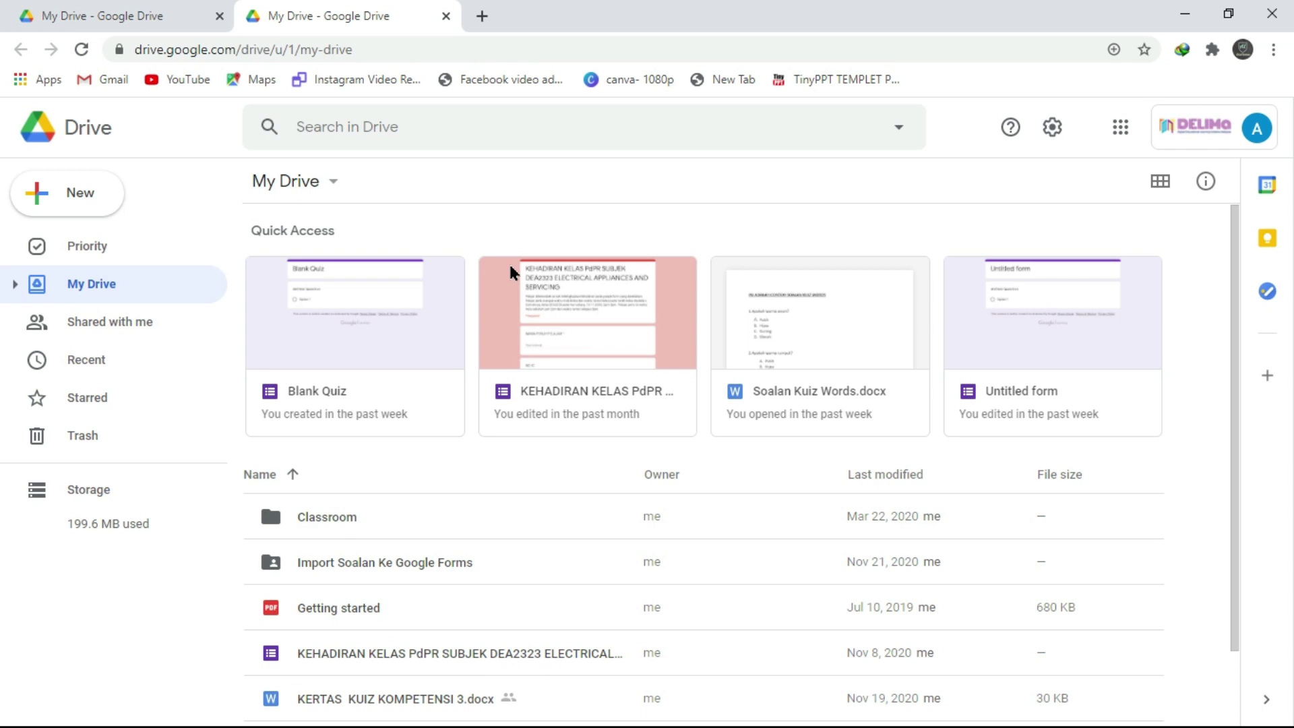
Step: Create a new blank Google Form in My Drive
{"action": "left_click", "coordinate": [86, 201]}
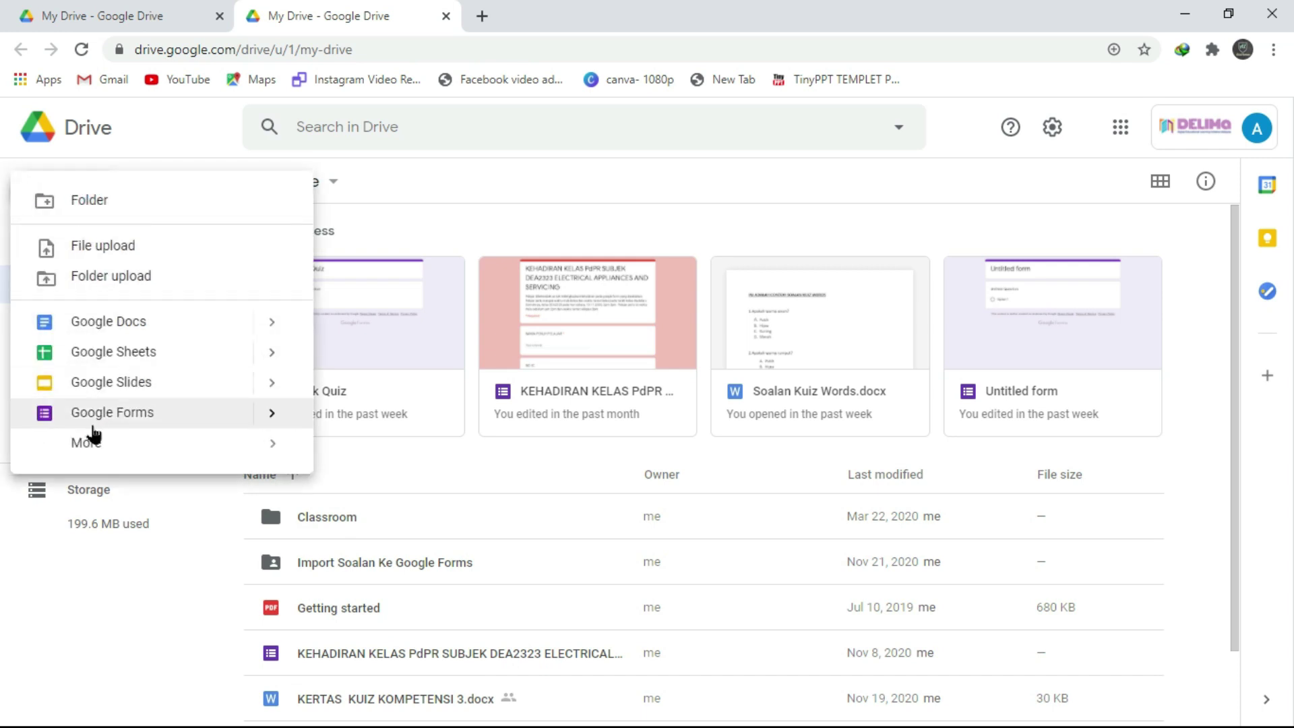
{"action": "left_click", "coordinate": [270, 417]}
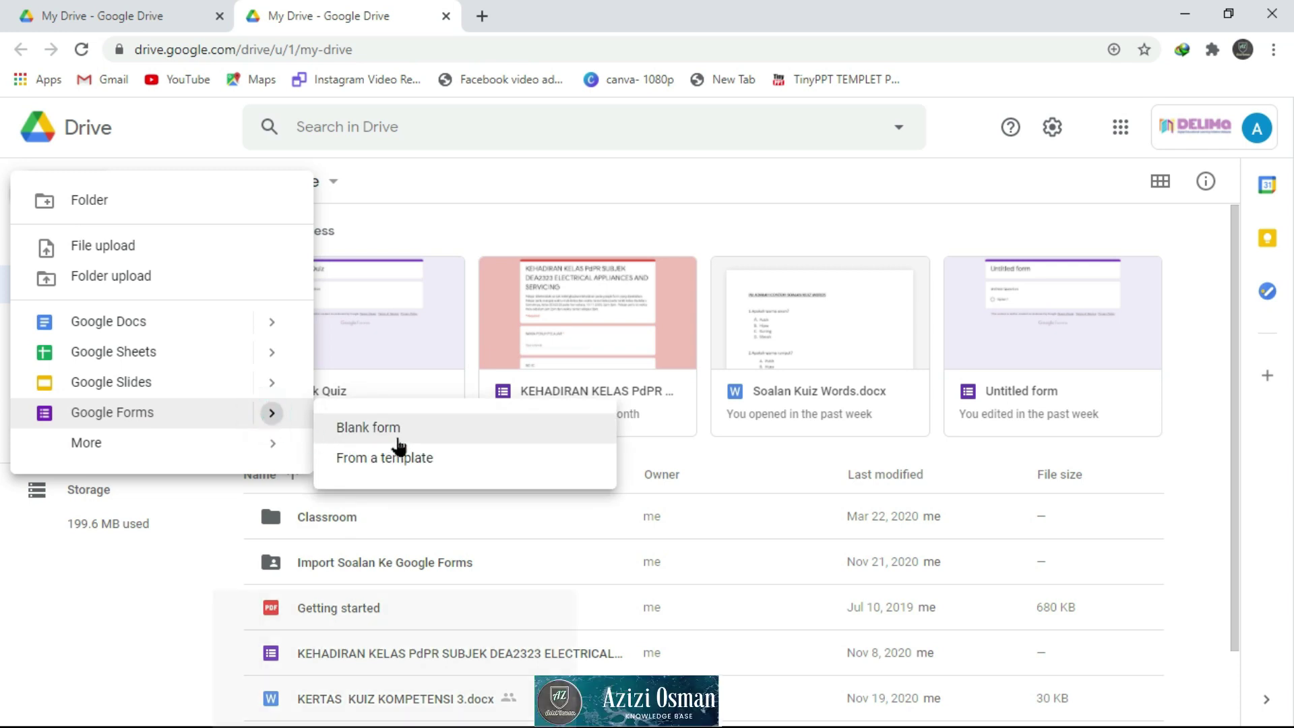
{"action": "left_click", "coordinate": [399, 429]}
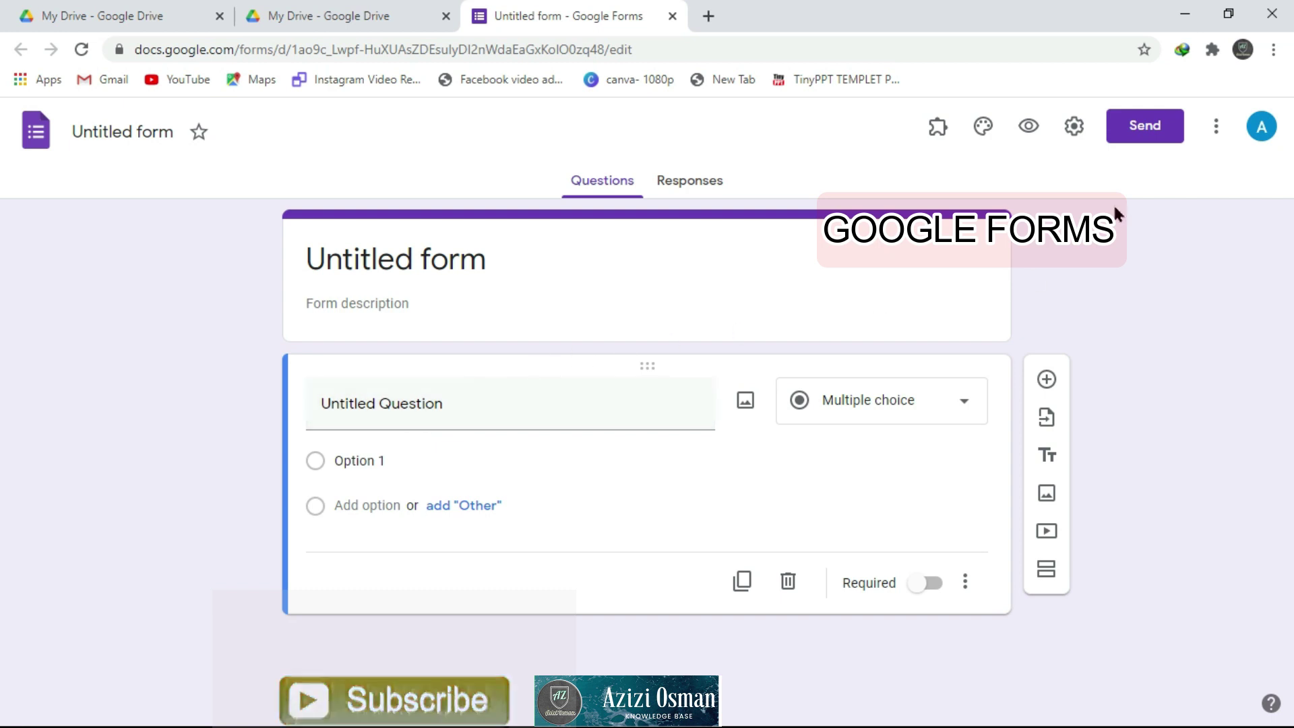
Step: In the form's general settings, turn off the Ministry Of Education Malaysia restriction and let respondents see summary charts and text responses
{"action": "left_click", "coordinate": [1084, 136]}
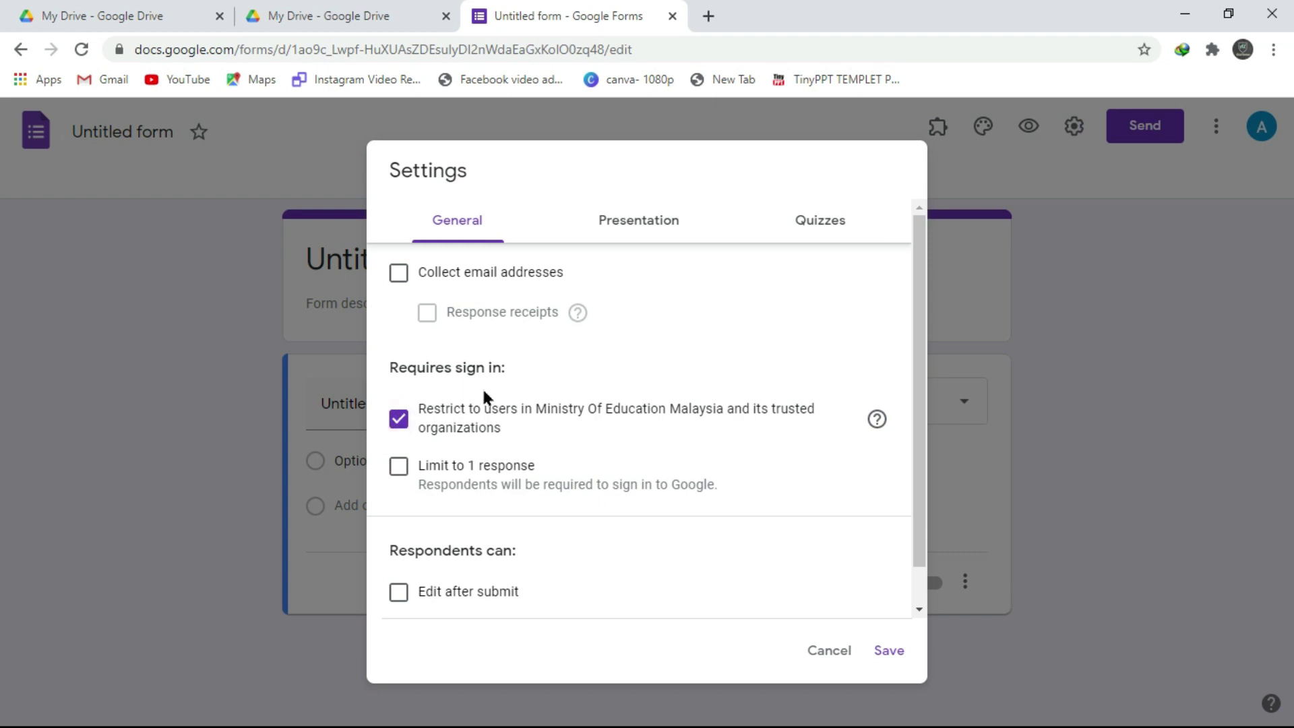
{"action": "left_click", "coordinate": [399, 419]}
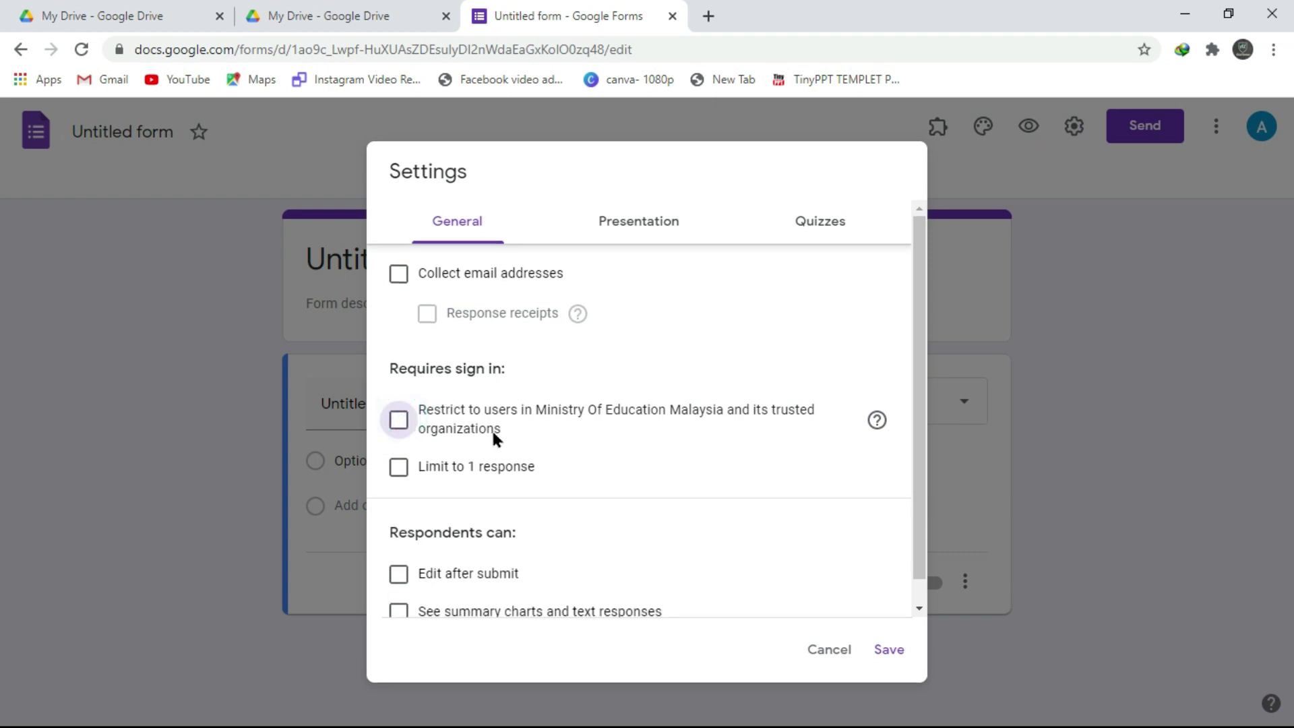
{"action": "scroll", "coordinate": [539, 437], "scroll_direction": "down", "scroll_amount": 1}
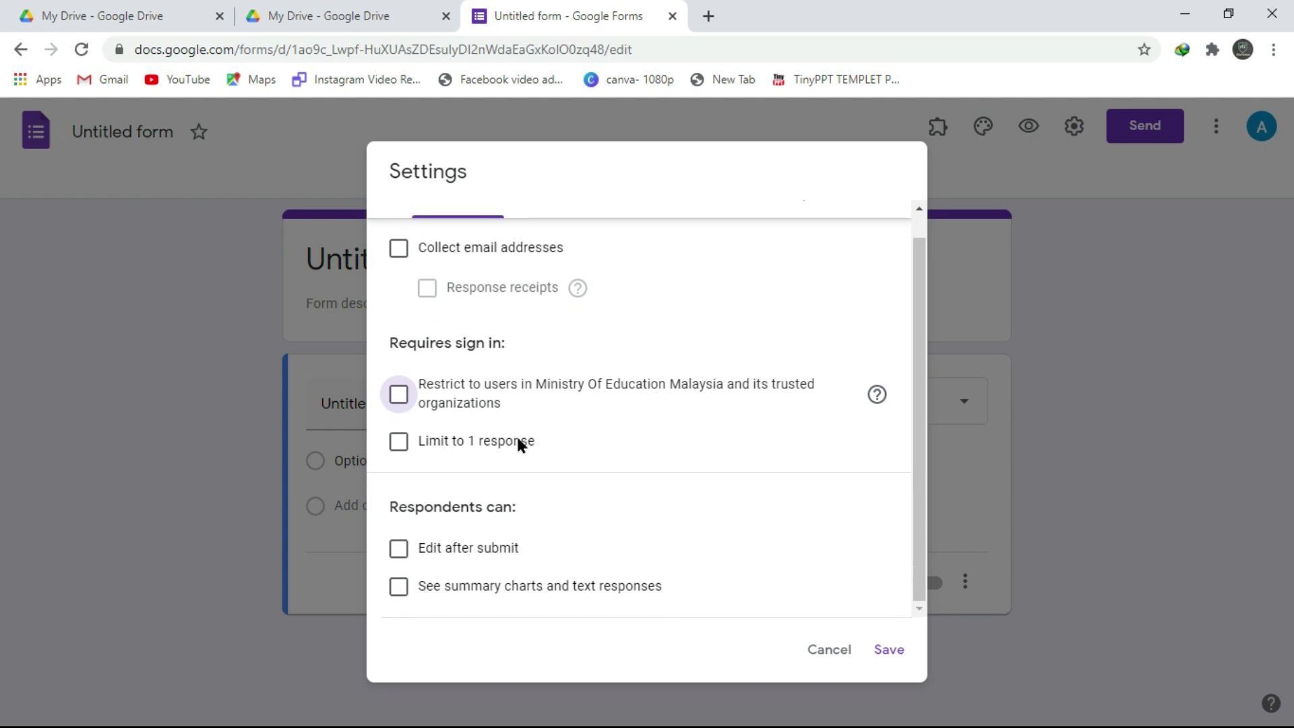
{"action": "left_click", "coordinate": [400, 588]}
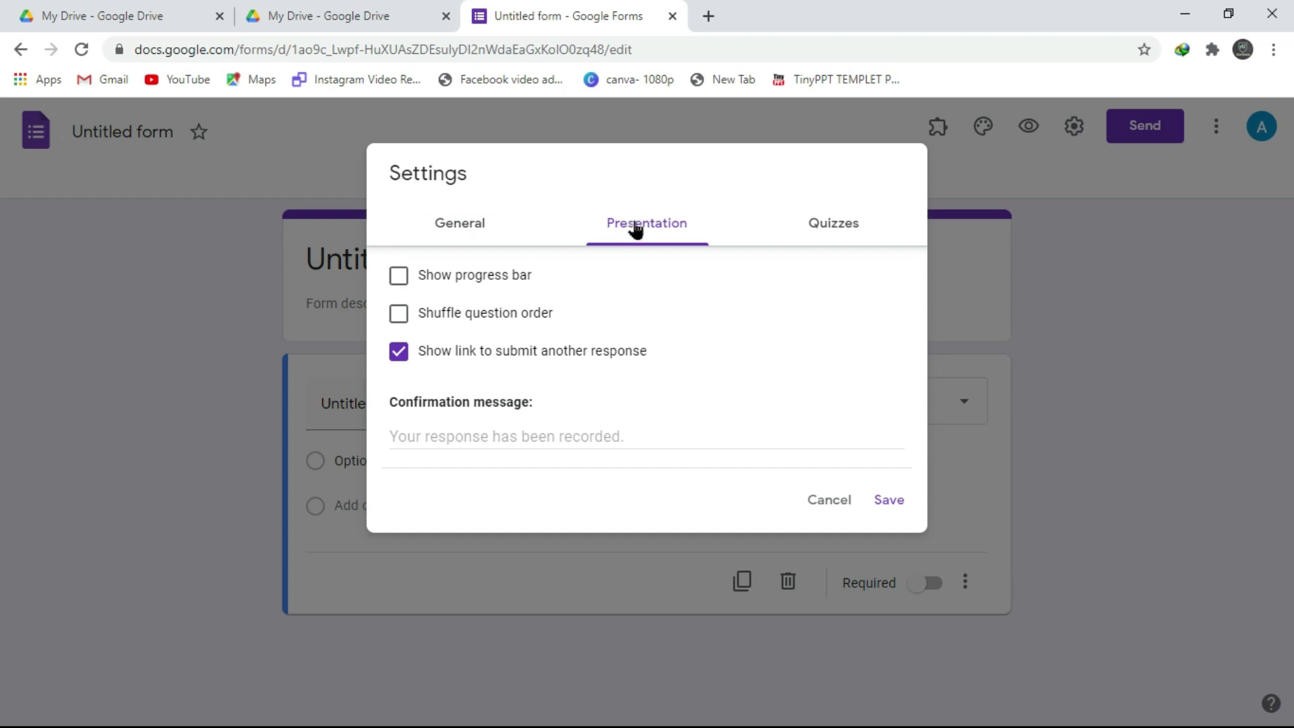
Step: In the presentation settings, enable the progress bar and disable the link to submit another response
{"action": "left_click", "coordinate": [400, 279]}
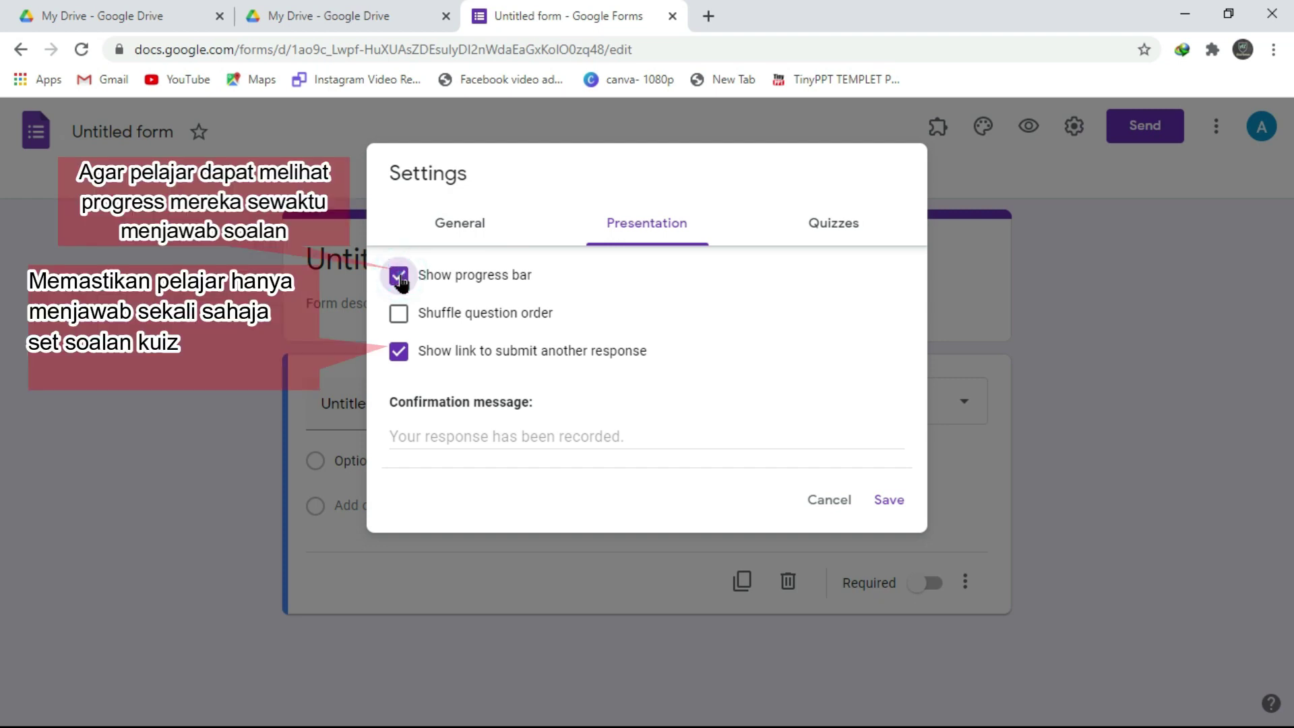
{"action": "left_click", "coordinate": [399, 352]}
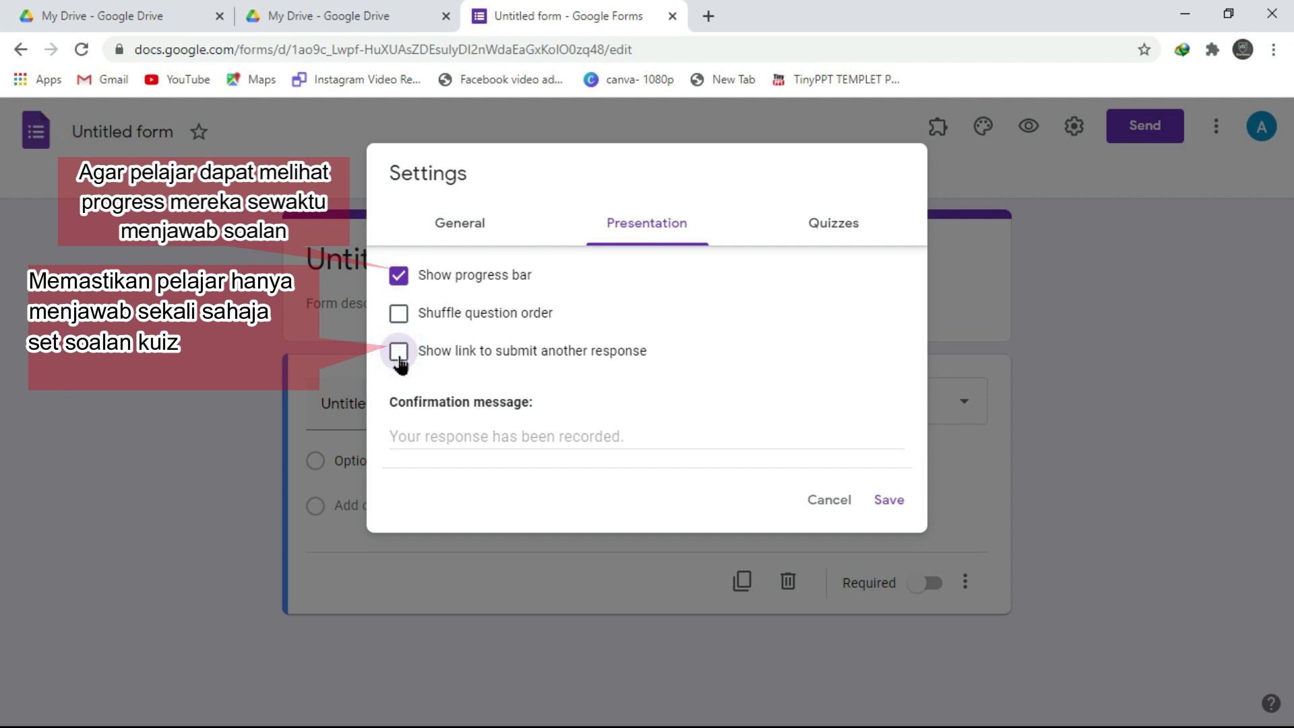
Step: Set the form's confirmation message to "TAHNIAH.SEMOGA SUKSES SELALU"
{"action": "left_click", "coordinate": [402, 434]}
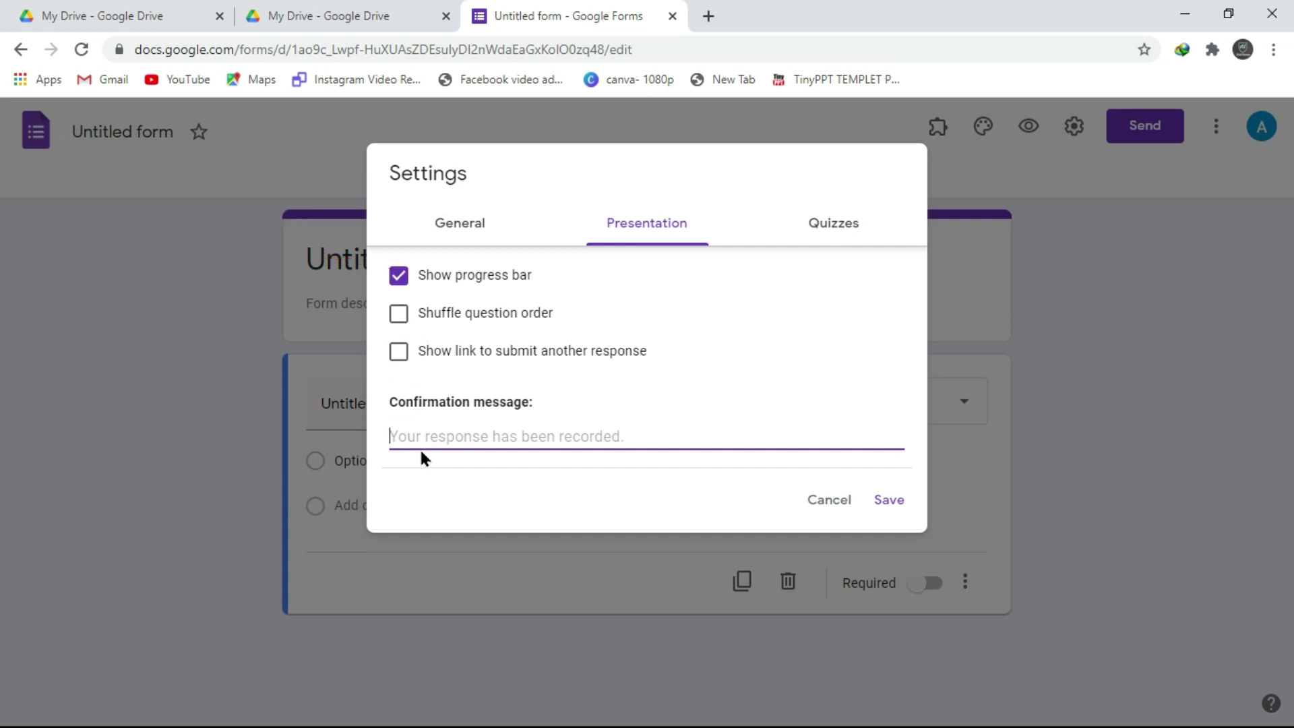
{"action": "type", "text": "TAHNIAH"}
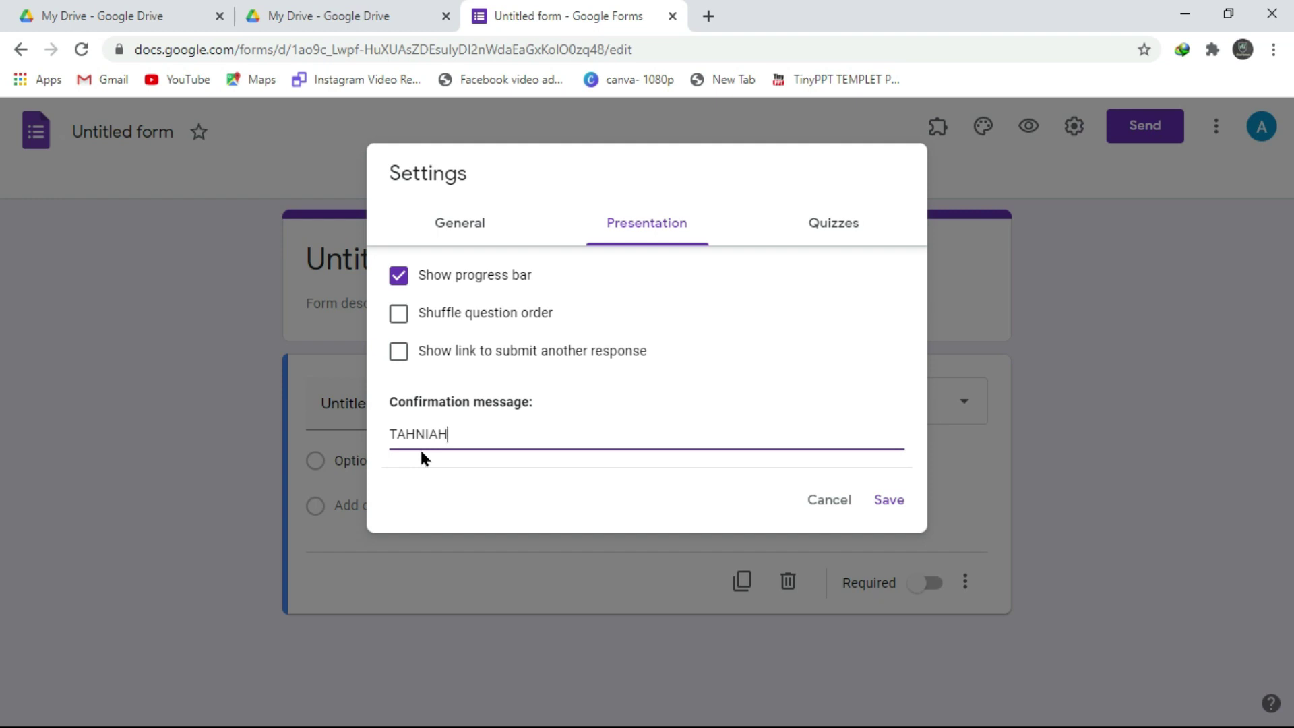
{"action": "type", "text": ".SEMOGA SUKSES SE"}
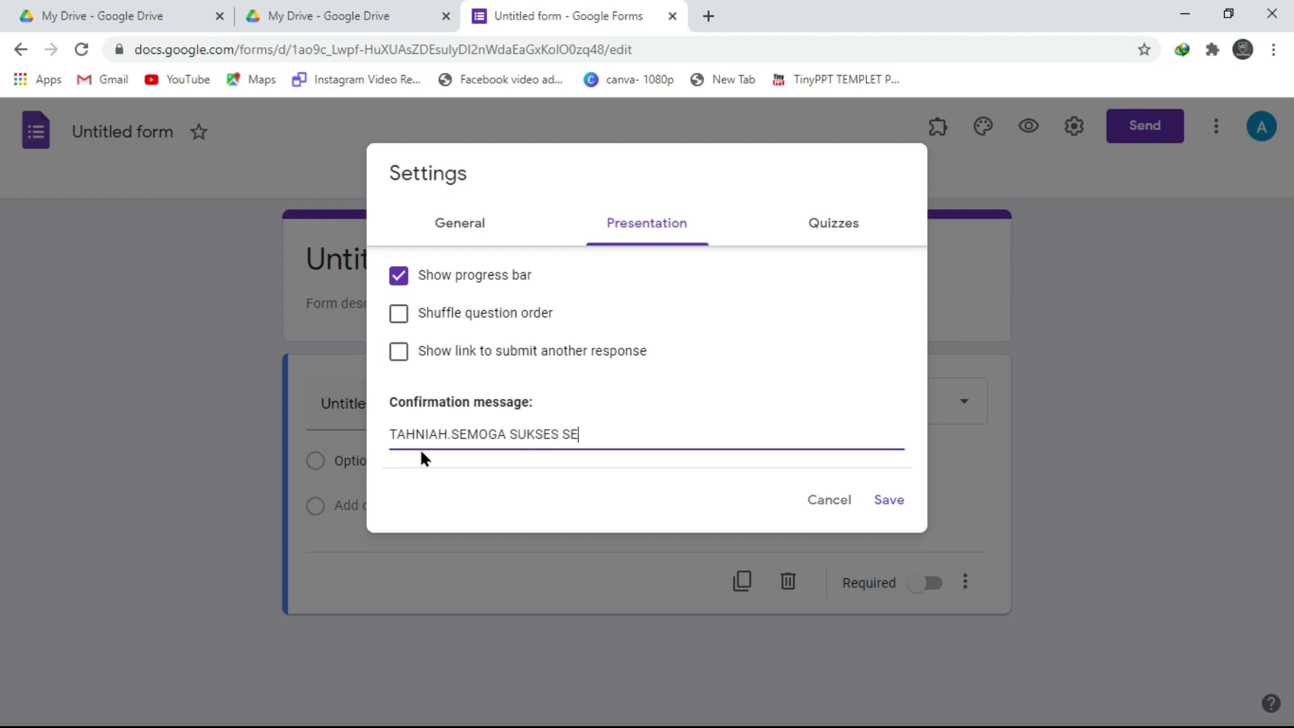
{"action": "type", "text": "LALU"}
Step: Make the form a quiz, keeping the default grade release and respondent options, and save the settings
{"action": "left_click", "coordinate": [820, 240]}
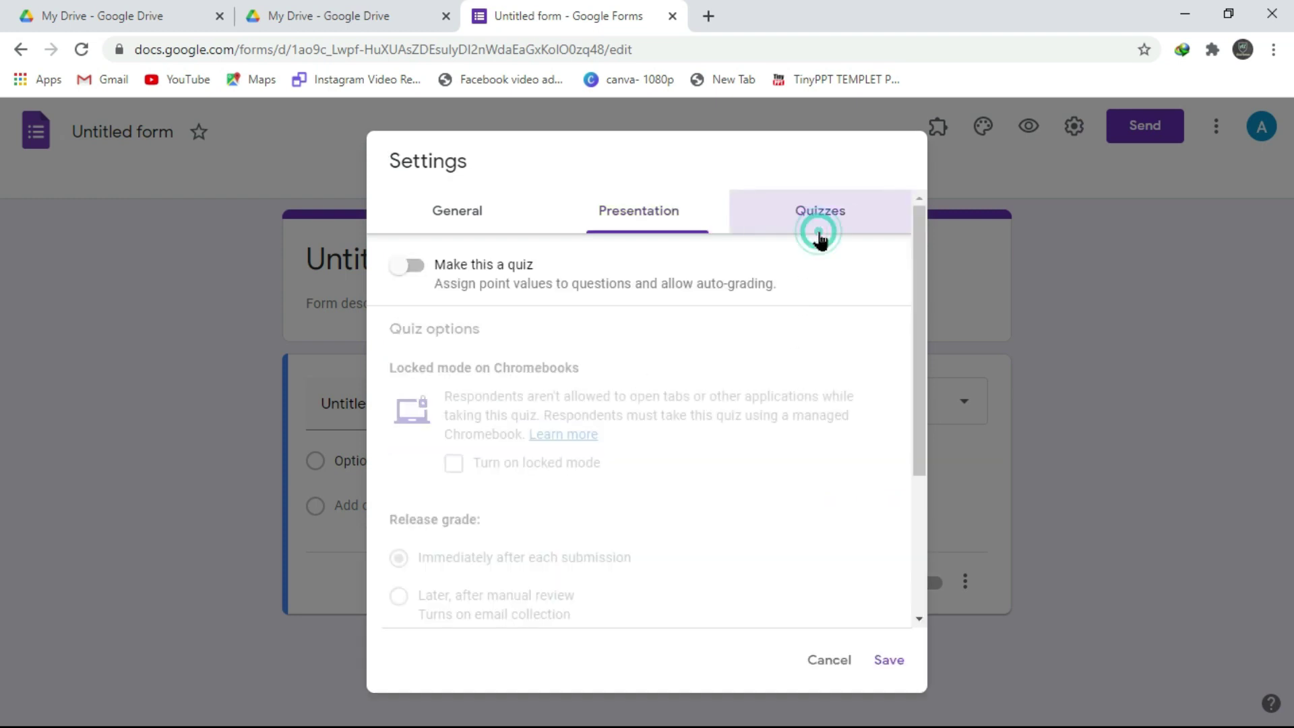
{"action": "left_click", "coordinate": [402, 269]}
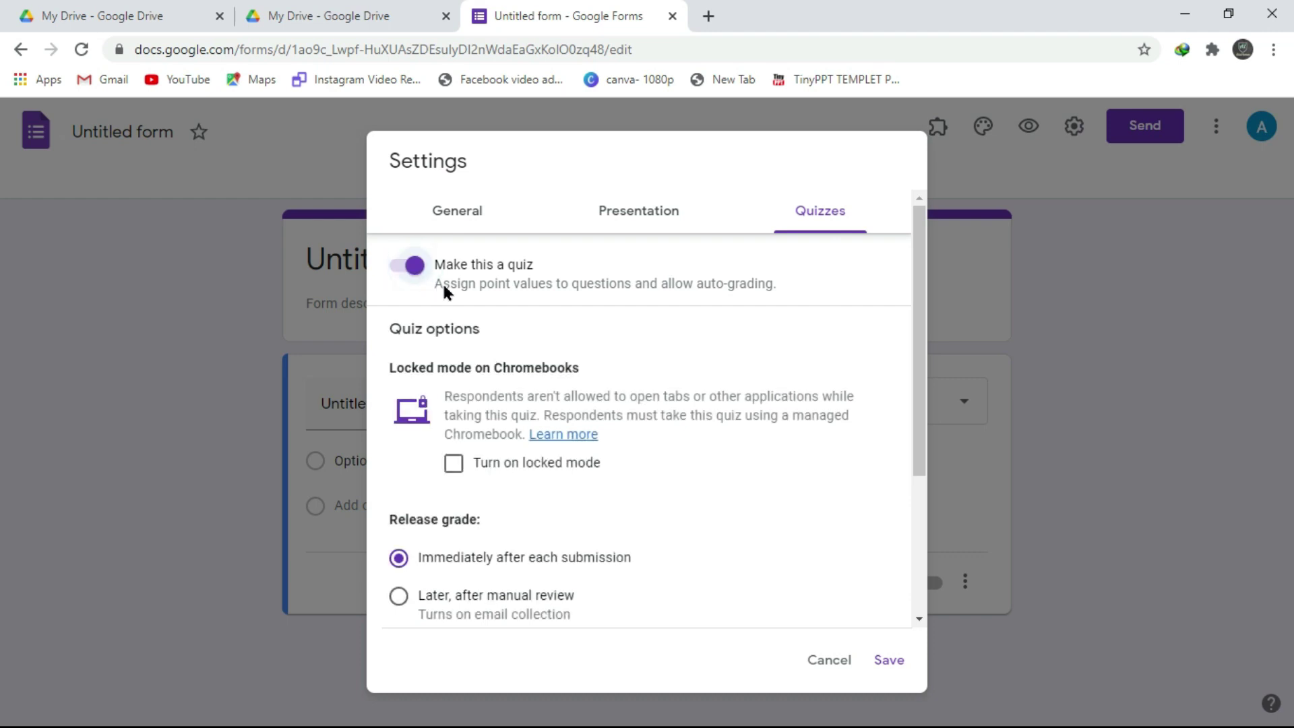
{"action": "scroll", "coordinate": [452, 293], "scroll_direction": "down", "scroll_amount": 3}
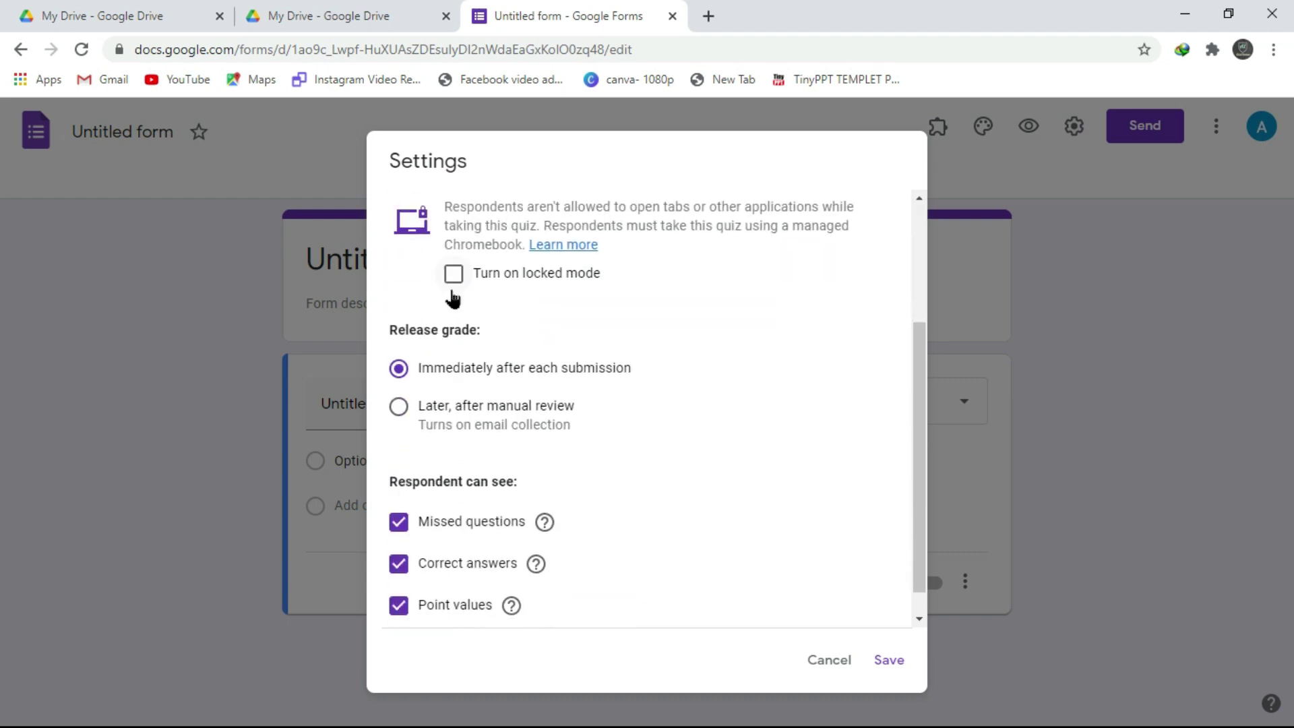
{"action": "scroll", "coordinate": [453, 297], "scroll_direction": "down", "scroll_amount": 1}
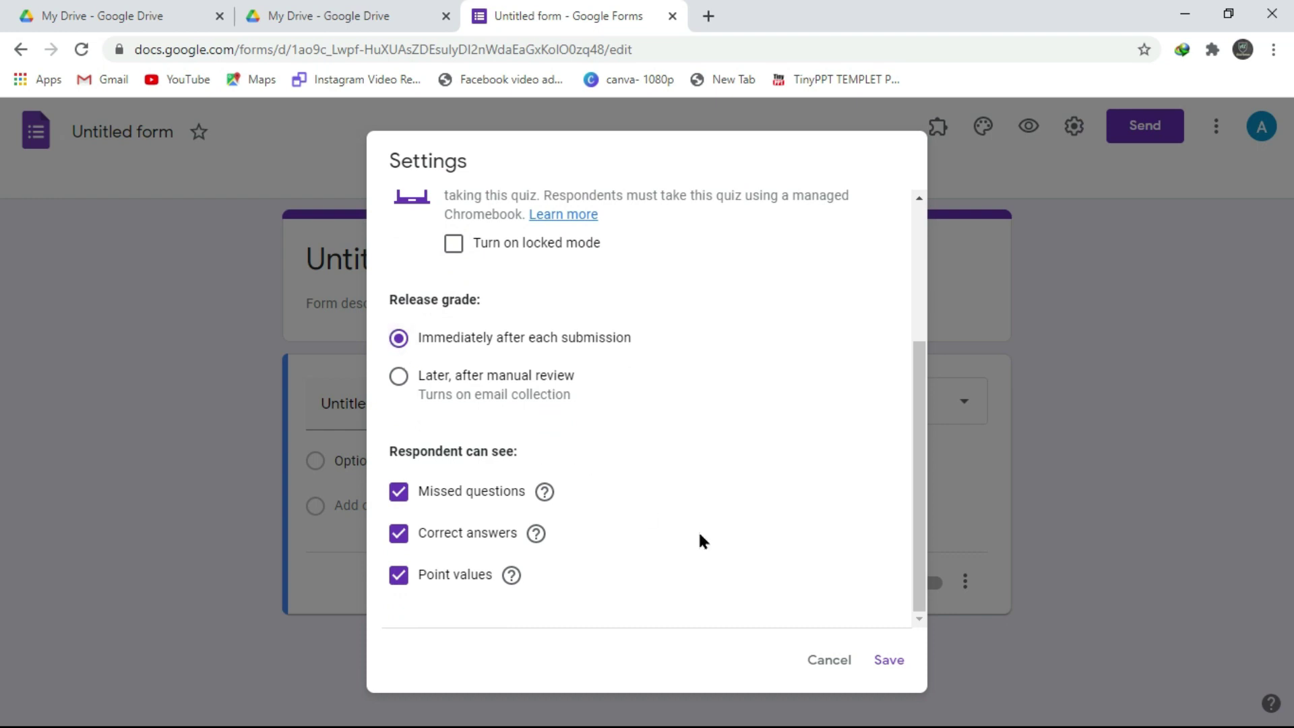
{"action": "left_click", "coordinate": [890, 661]}
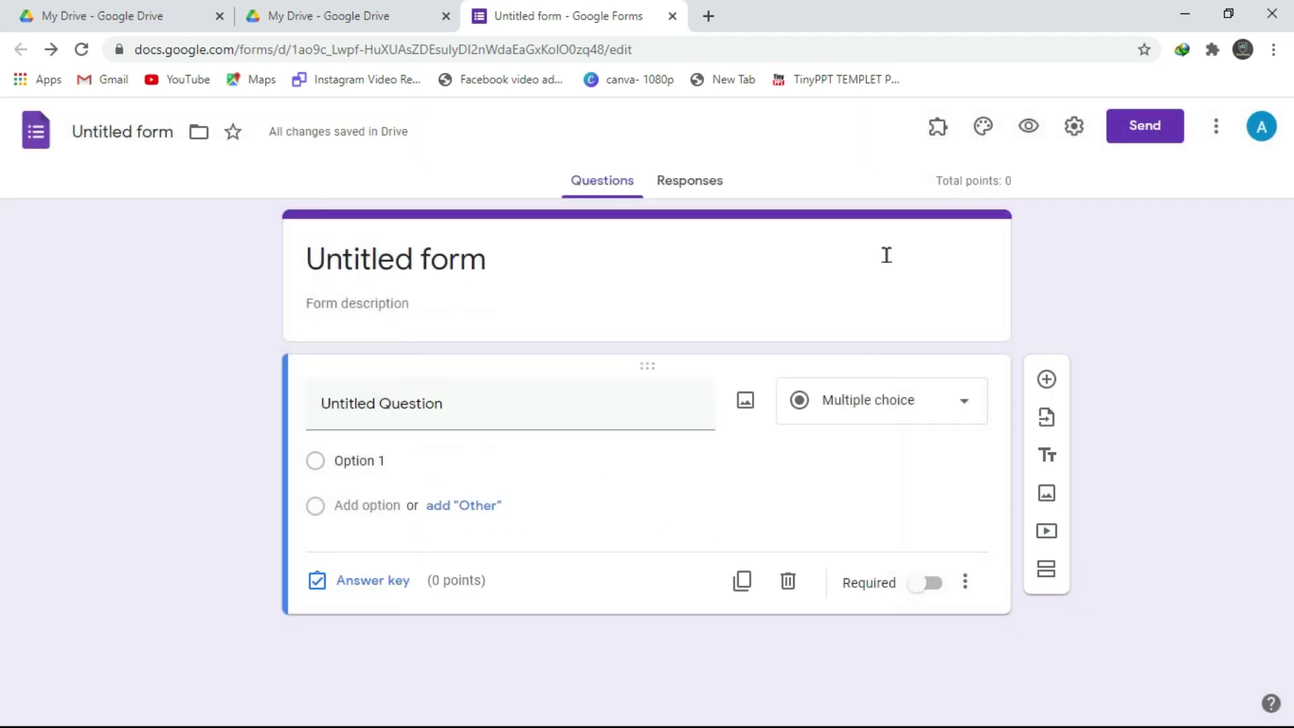
Step: Set the form's header image to the coloured laboratory flasks picture from the Work and School themes
{"action": "left_click", "coordinate": [983, 131]}
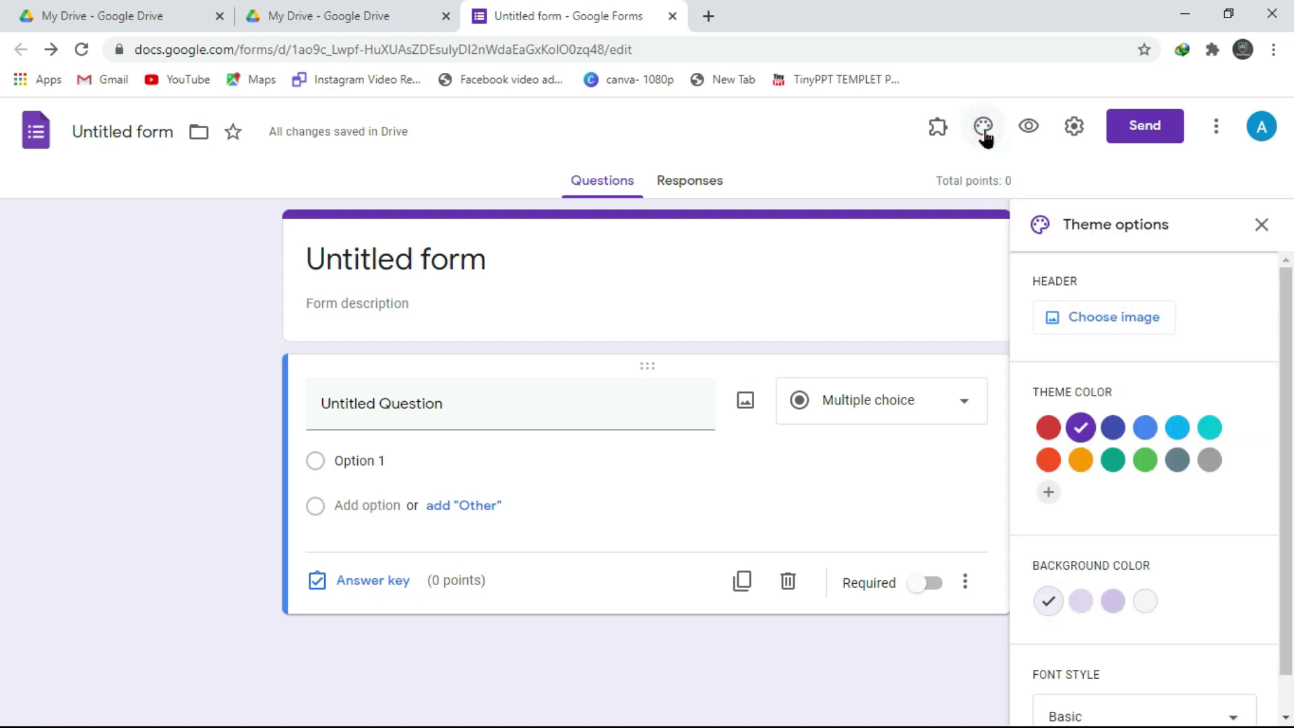
{"action": "left_click", "coordinate": [1114, 318]}
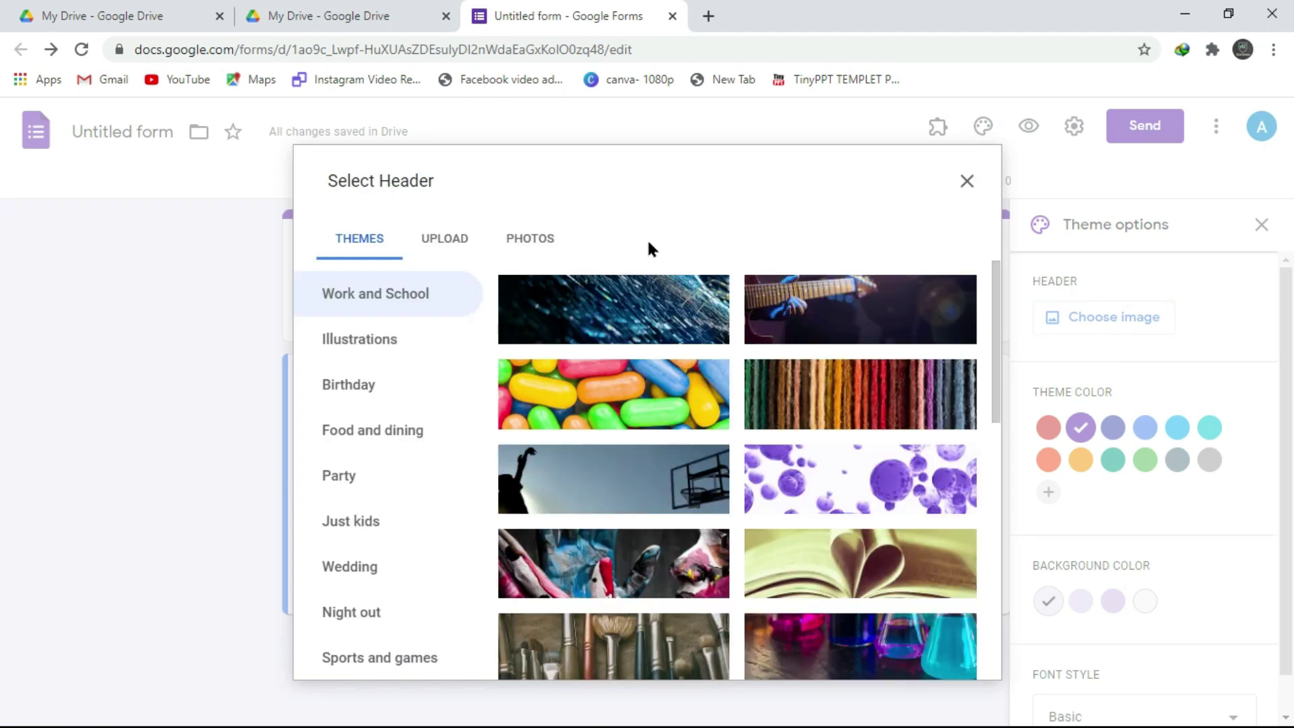
{"action": "scroll", "coordinate": [832, 375], "scroll_direction": "down", "scroll_amount": 4}
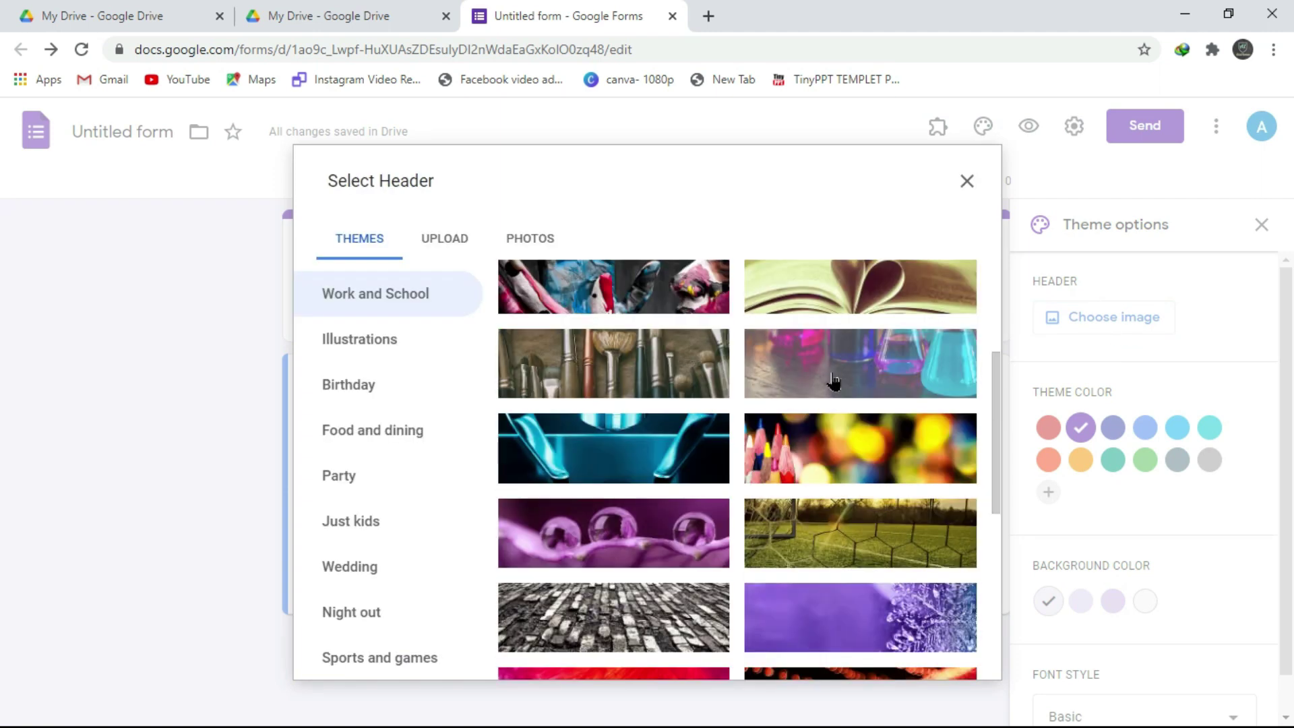
{"action": "left_click", "coordinate": [832, 374]}
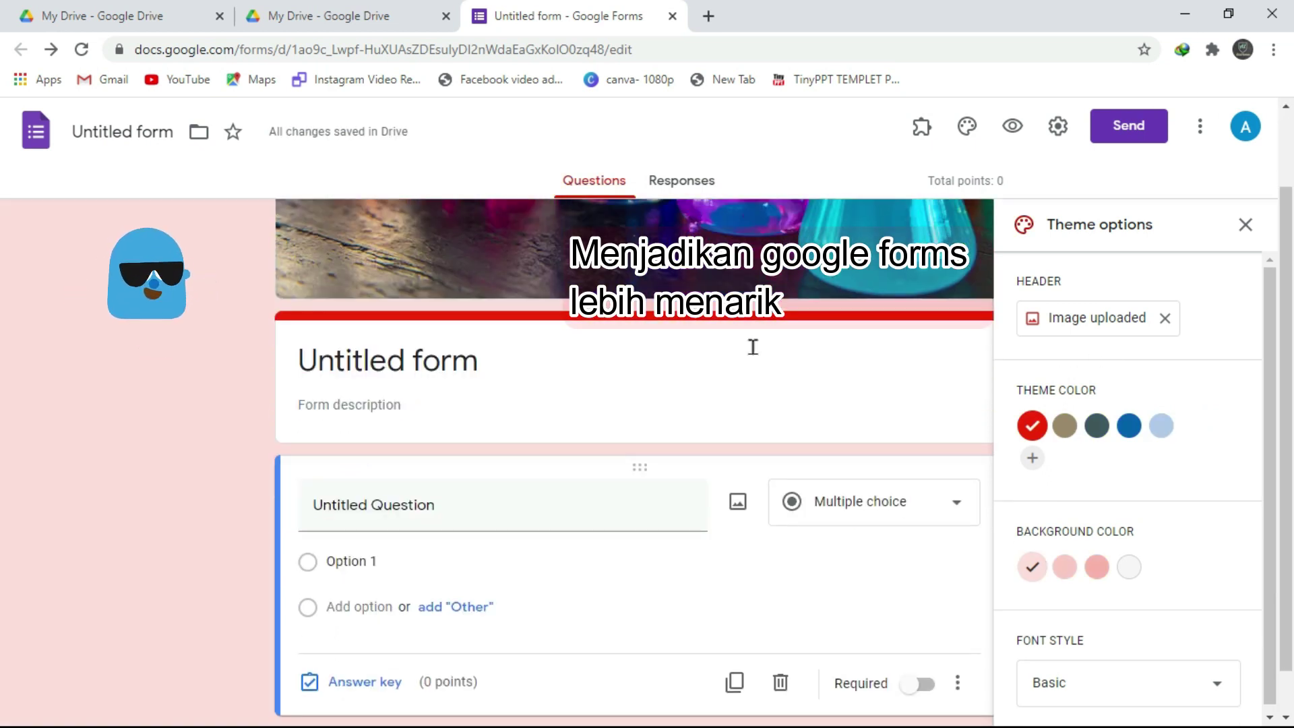
Step: Try the brown, dark green and light blue theme colours and return to red
{"action": "left_click", "coordinate": [1066, 426]}
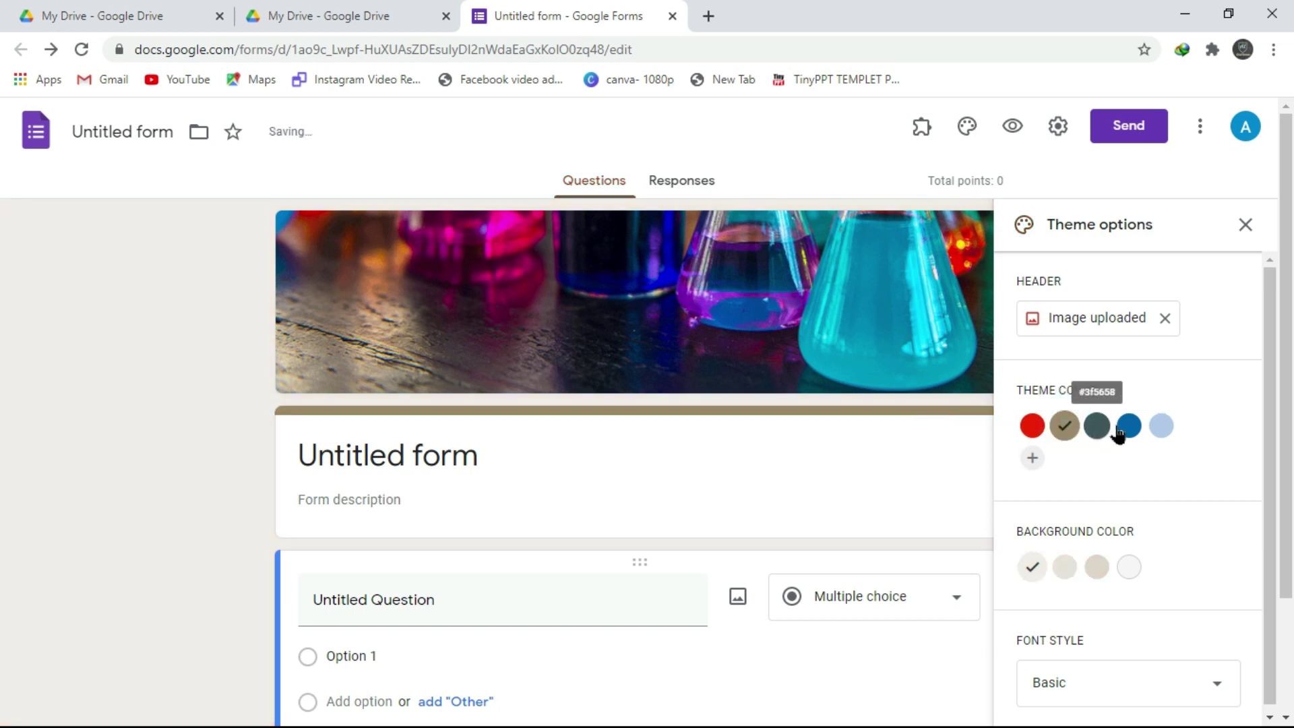
{"action": "left_click", "coordinate": [1098, 427]}
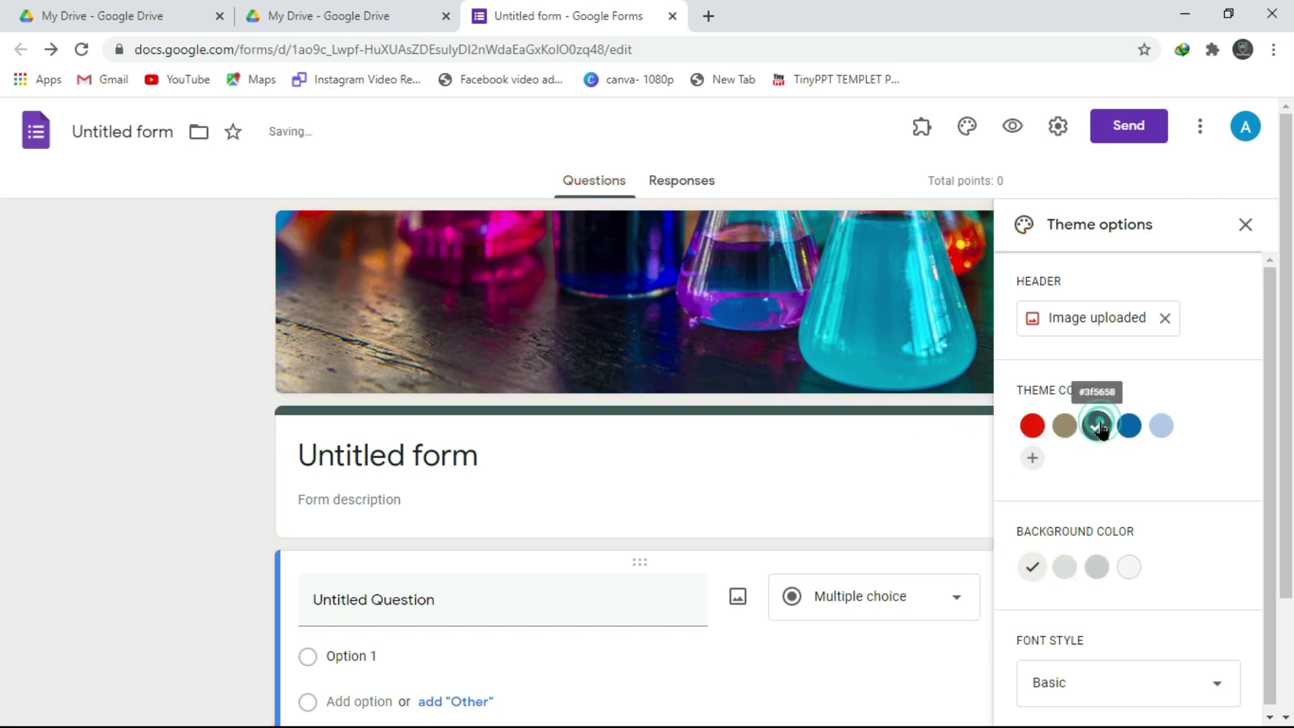
{"action": "left_click", "coordinate": [1162, 425]}
{"action": "left_click", "coordinate": [1041, 424]}
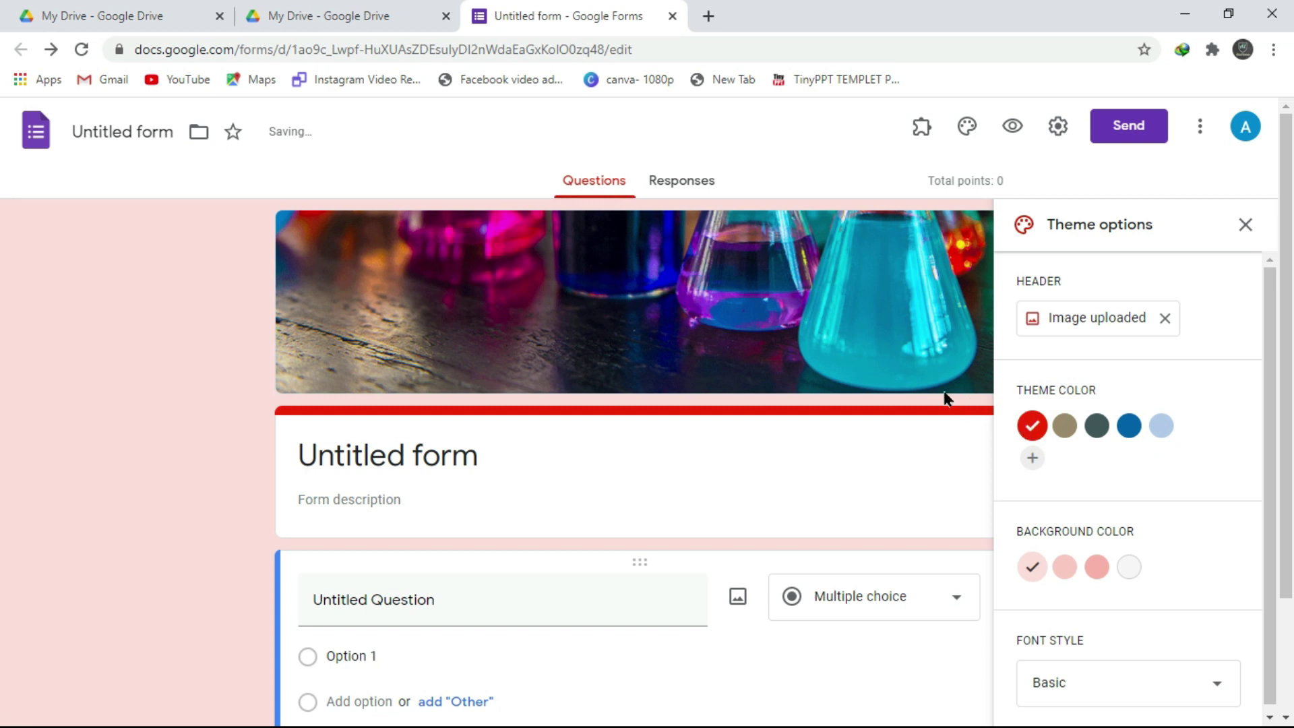
Step: Close the form's theme options
{"action": "scroll", "coordinate": [933, 394], "scroll_direction": "down", "scroll_amount": 2}
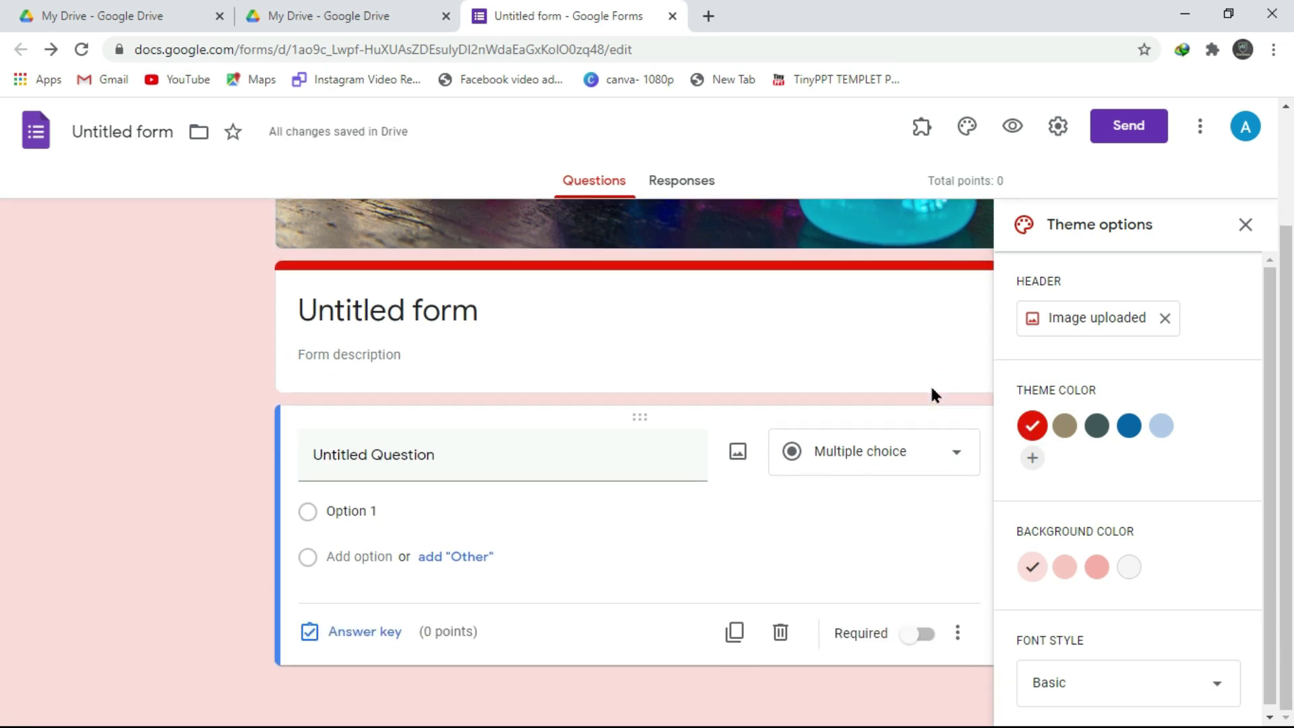
{"action": "left_click", "coordinate": [1245, 225]}
{"action": "scroll", "coordinate": [774, 243], "scroll_direction": "up", "scroll_amount": 2}
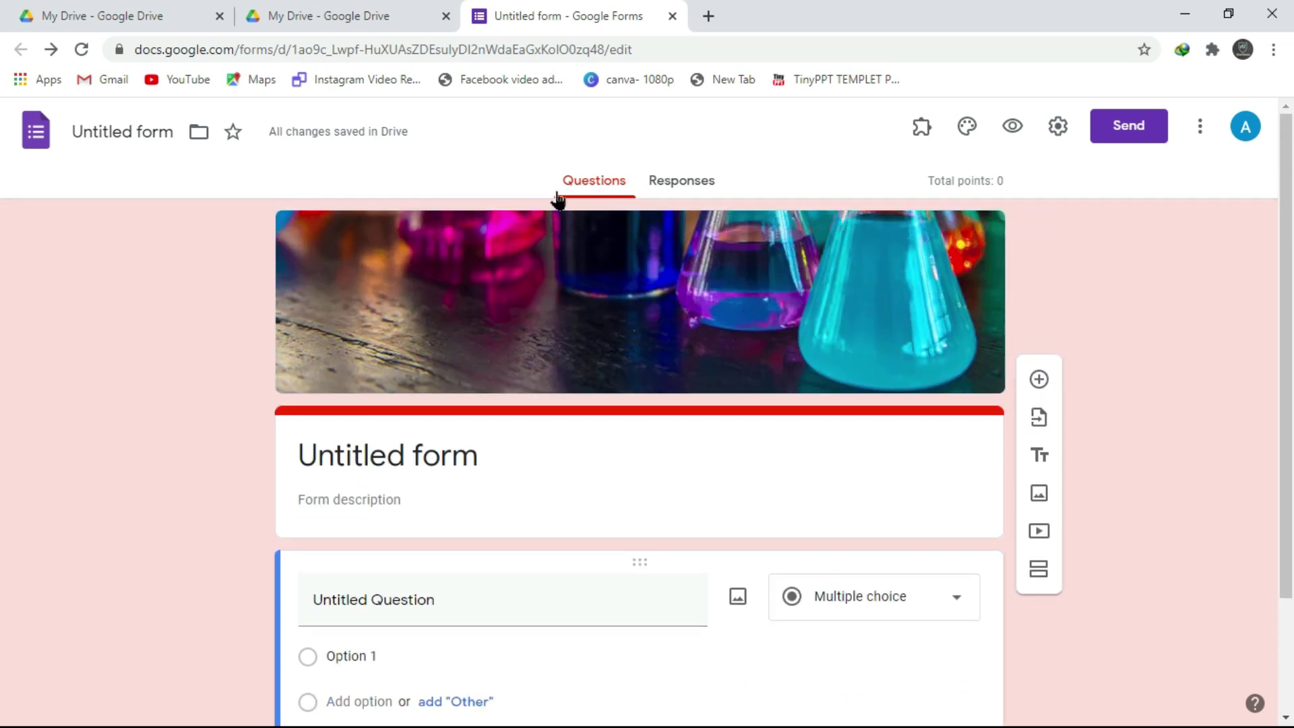
Step: Rename the form as "Soalan Kuiz", applying the name to its heading as well
{"action": "left_click", "coordinate": [129, 137]}
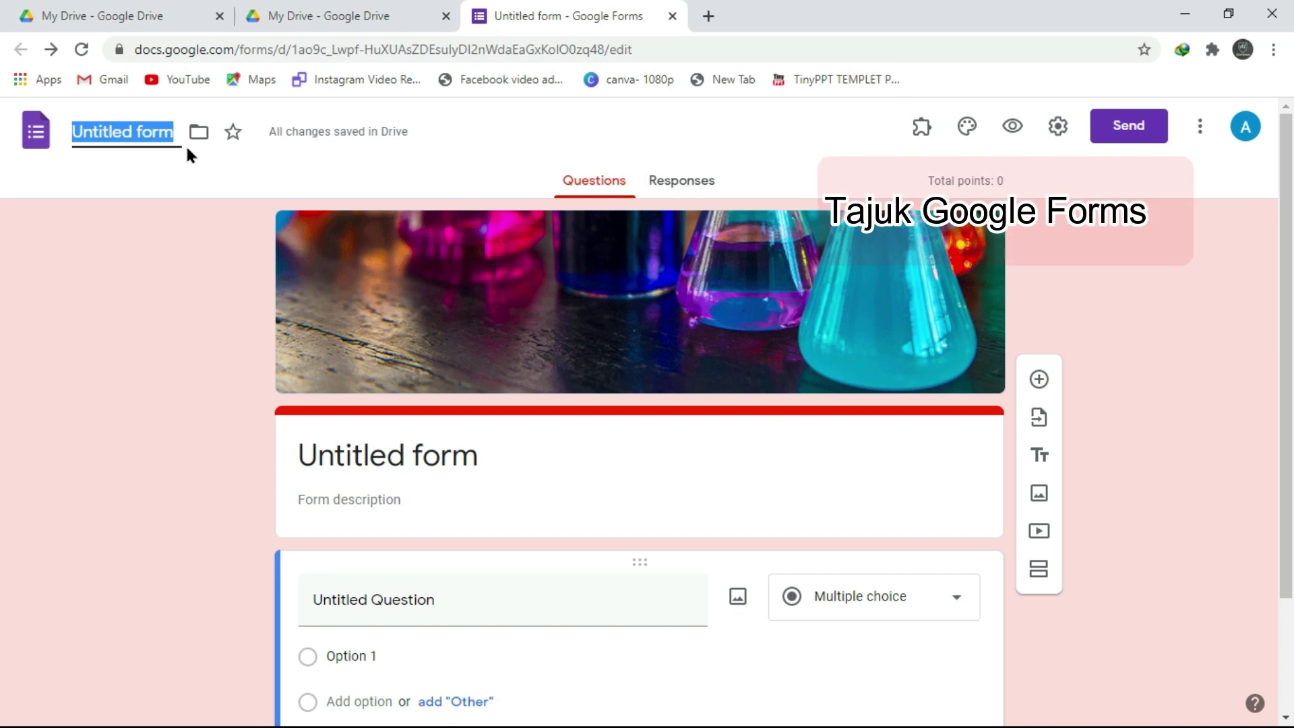
{"action": "type", "text": "sOALA"}
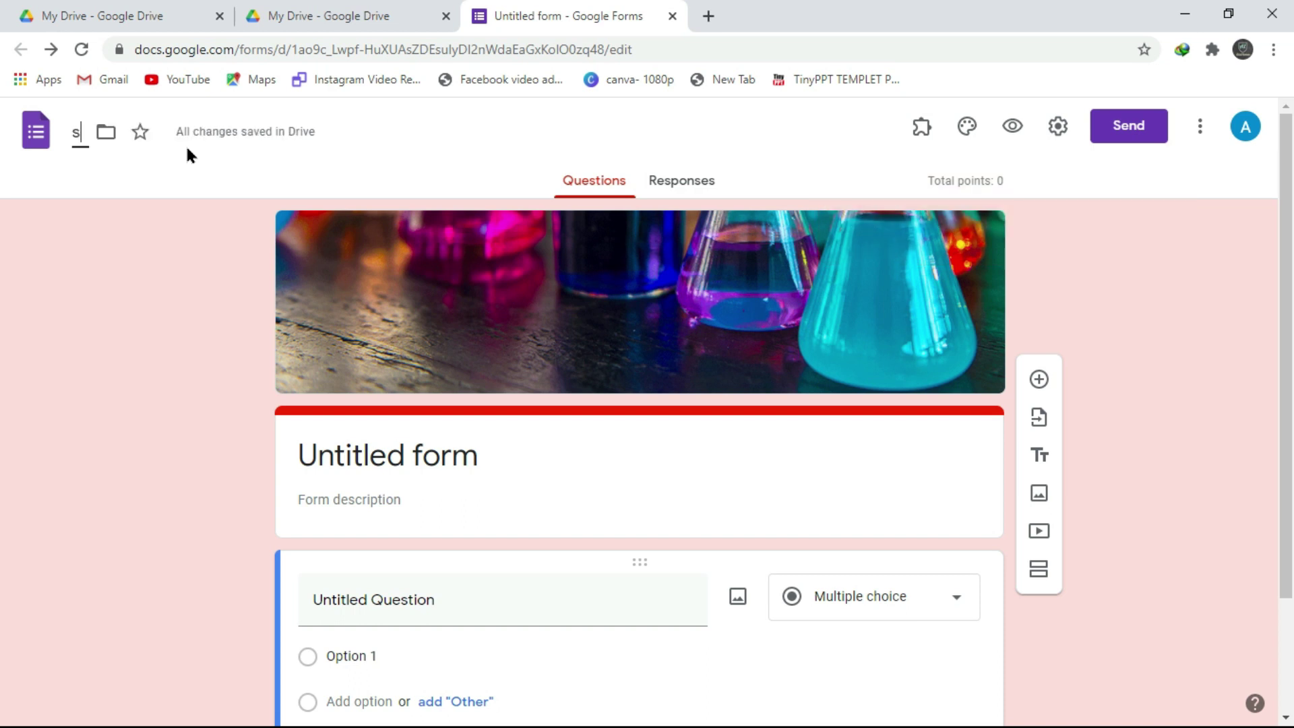
{"action": "key", "text": "BackSpace"}
{"action": "key", "text": "BackSpace"}
{"action": "key", "text": "BackSpace"}
{"action": "key", "text": "BackSpace"}
{"action": "key", "text": "BackSpace"}
{"action": "type", "text": "Sosalai"}
{"action": "key", "text": "BackSpace"}
{"action": "key", "text": "BackSpace"}
{"action": "key", "text": "BackSpace"}
{"action": "key", "text": "BackSpace"}
{"action": "key", "text": "BackSpace"}
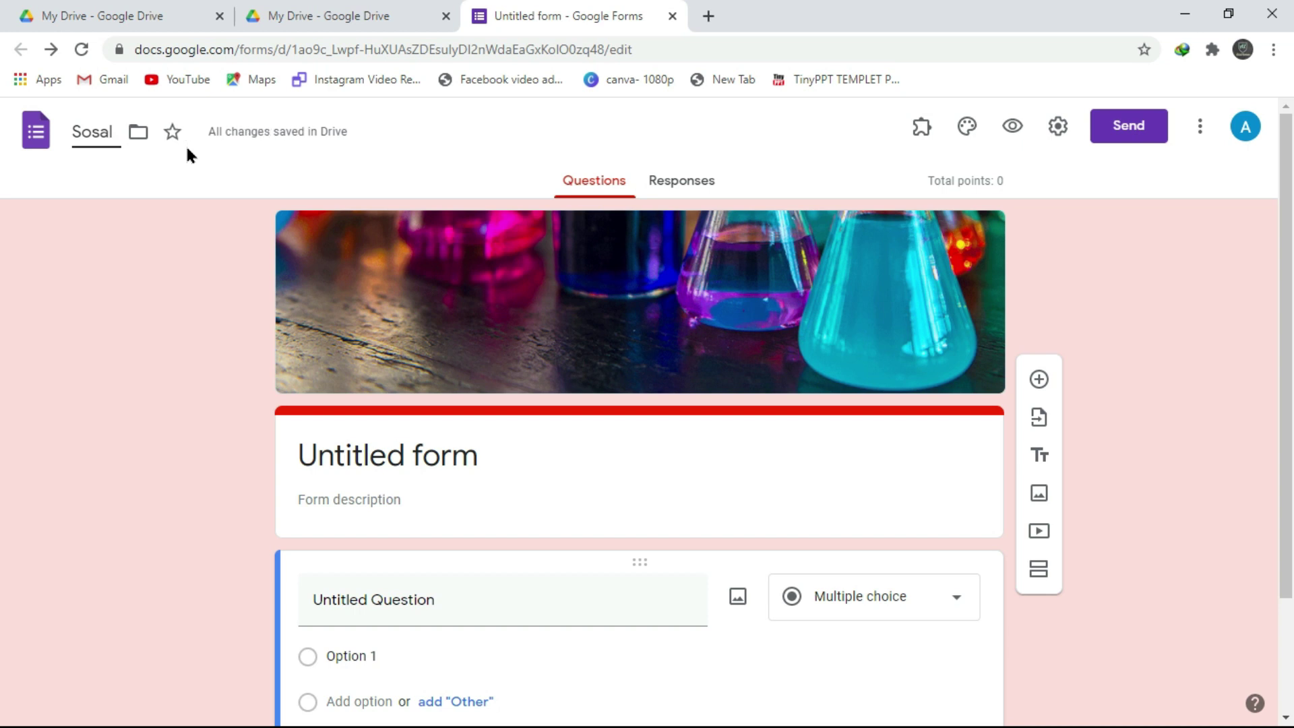
{"action": "type", "text": "alan Kuiz"}
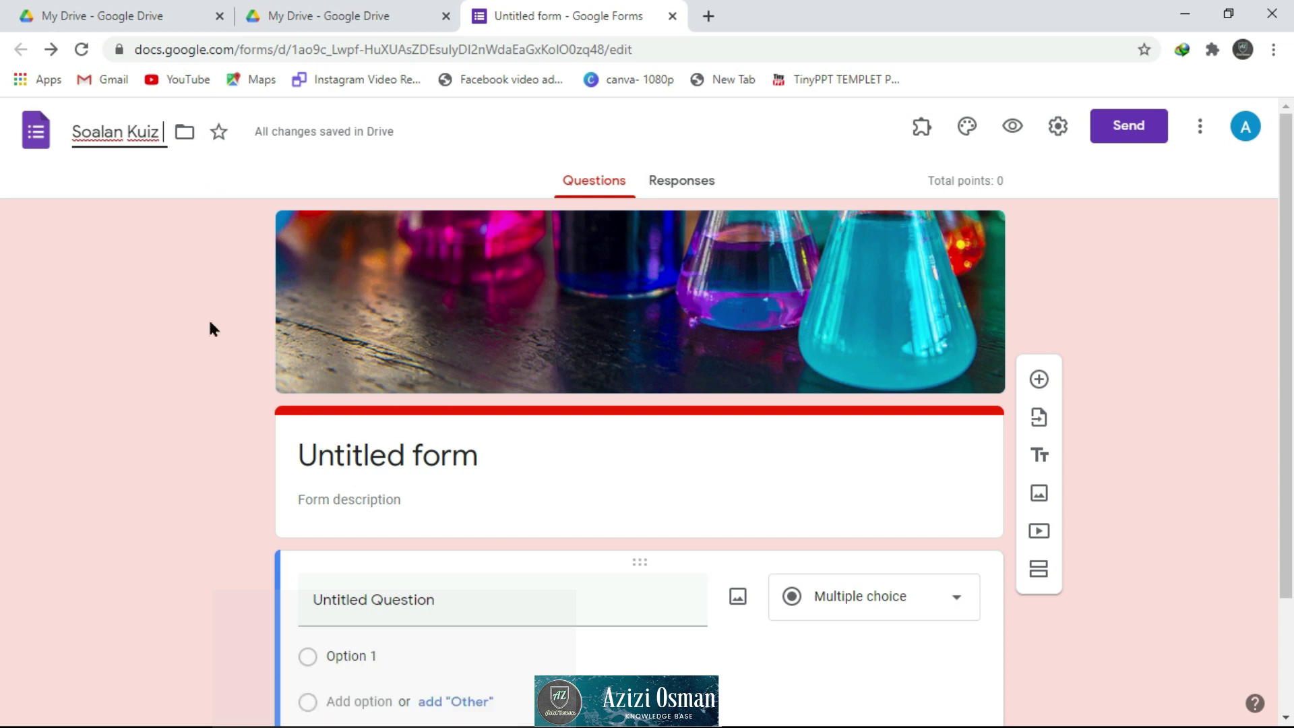
{"action": "left_click", "coordinate": [236, 406]}
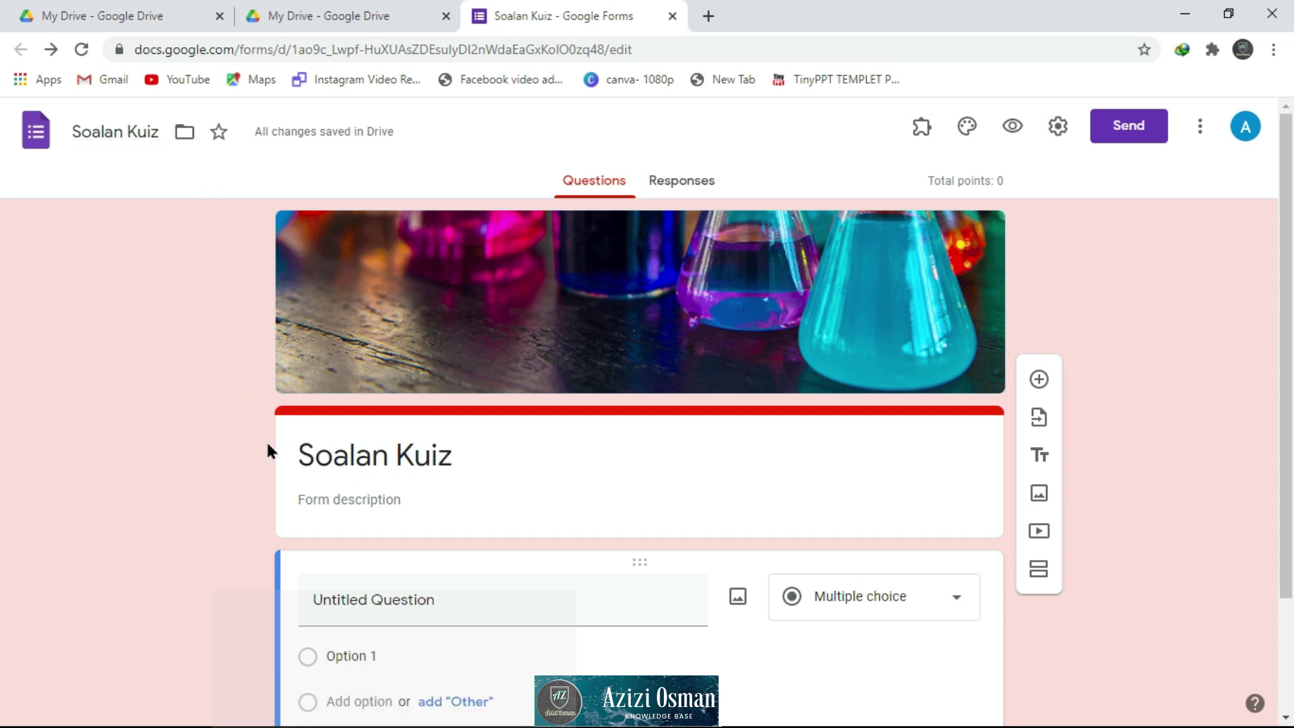
Step: Enter "Sila jawab semua soalan" as the form description
{"action": "left_click", "coordinate": [564, 444]}
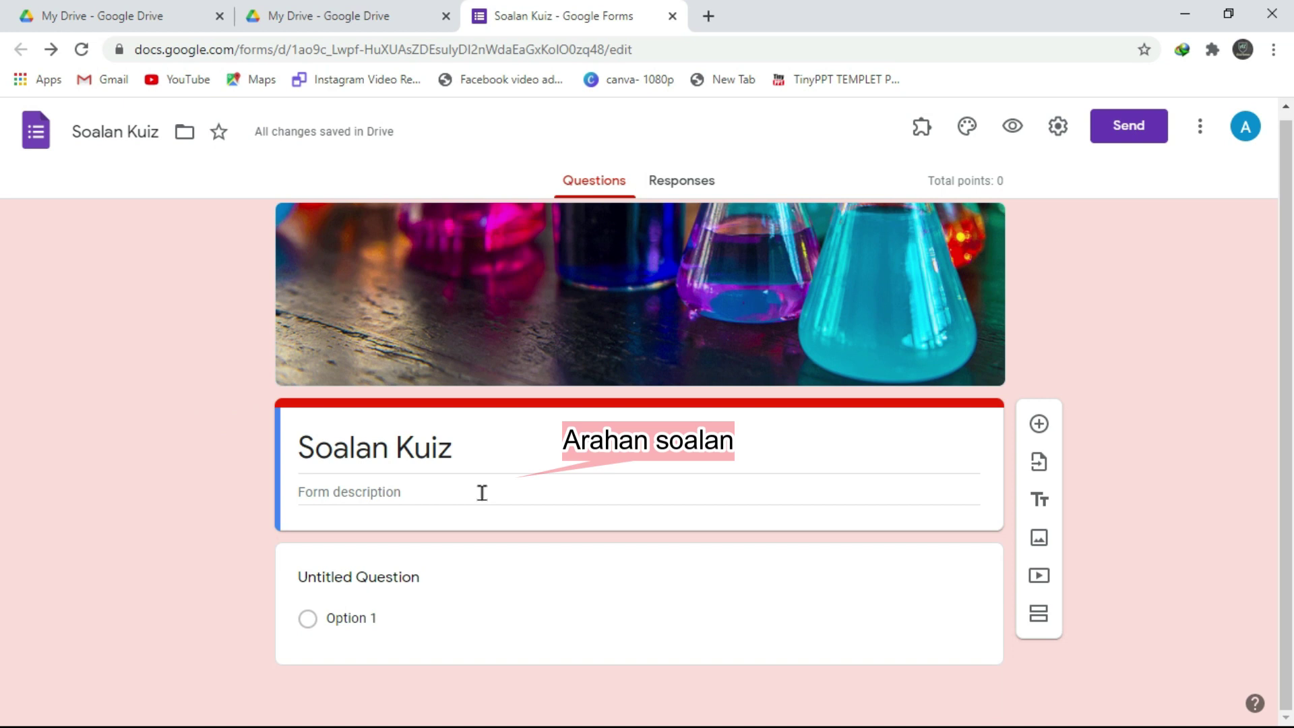
{"action": "left_click", "coordinate": [443, 487]}
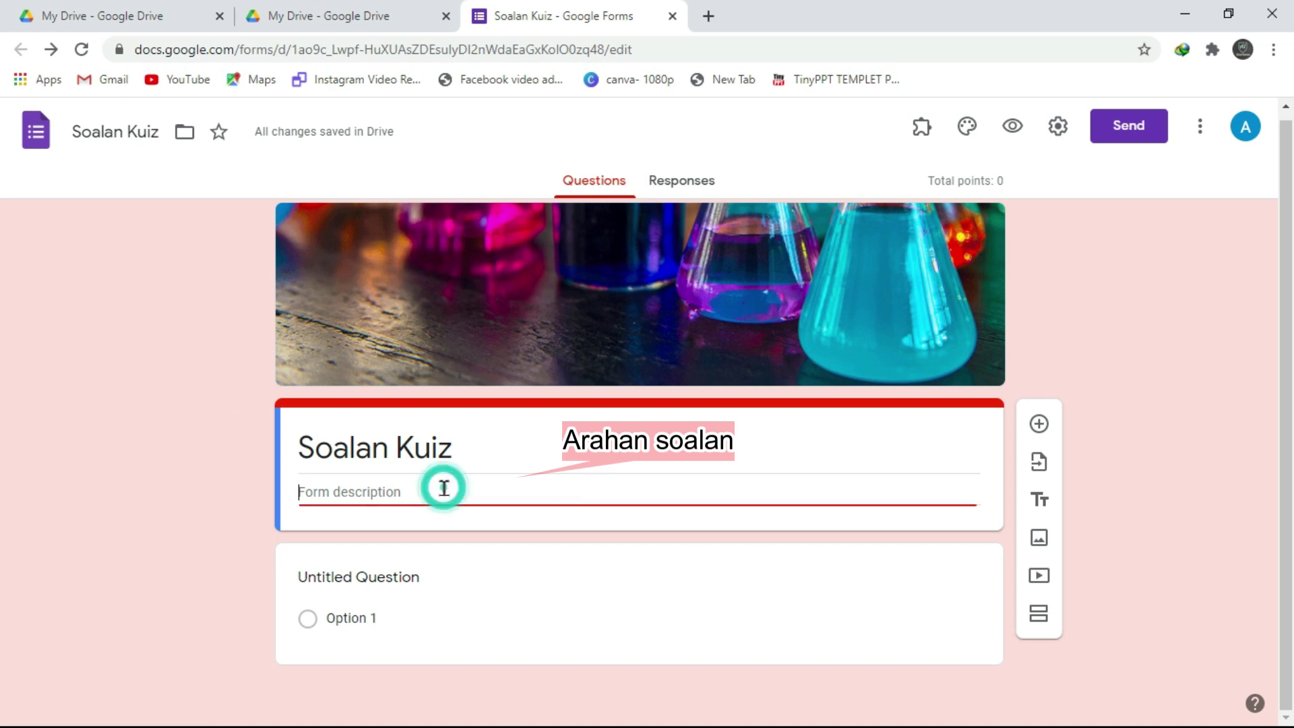
{"action": "type", "text": "Sila jawab "}
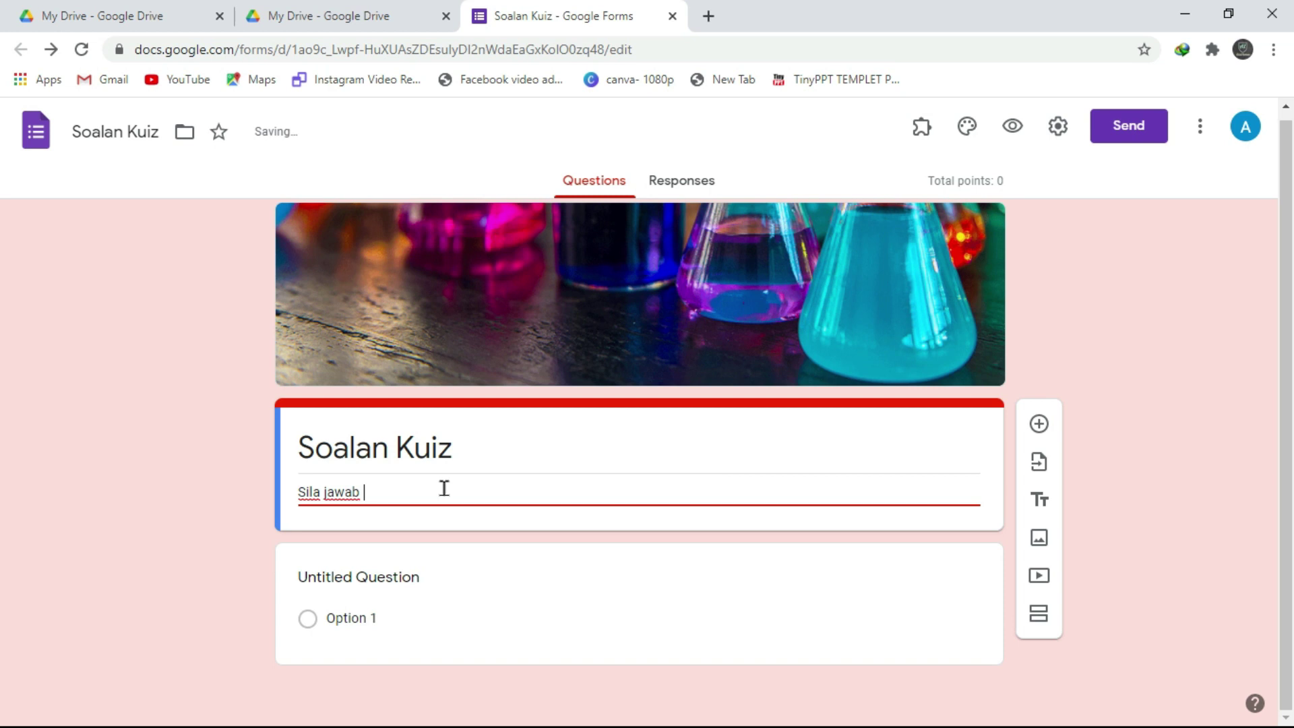
{"action": "type", "text": "semua soalan"}
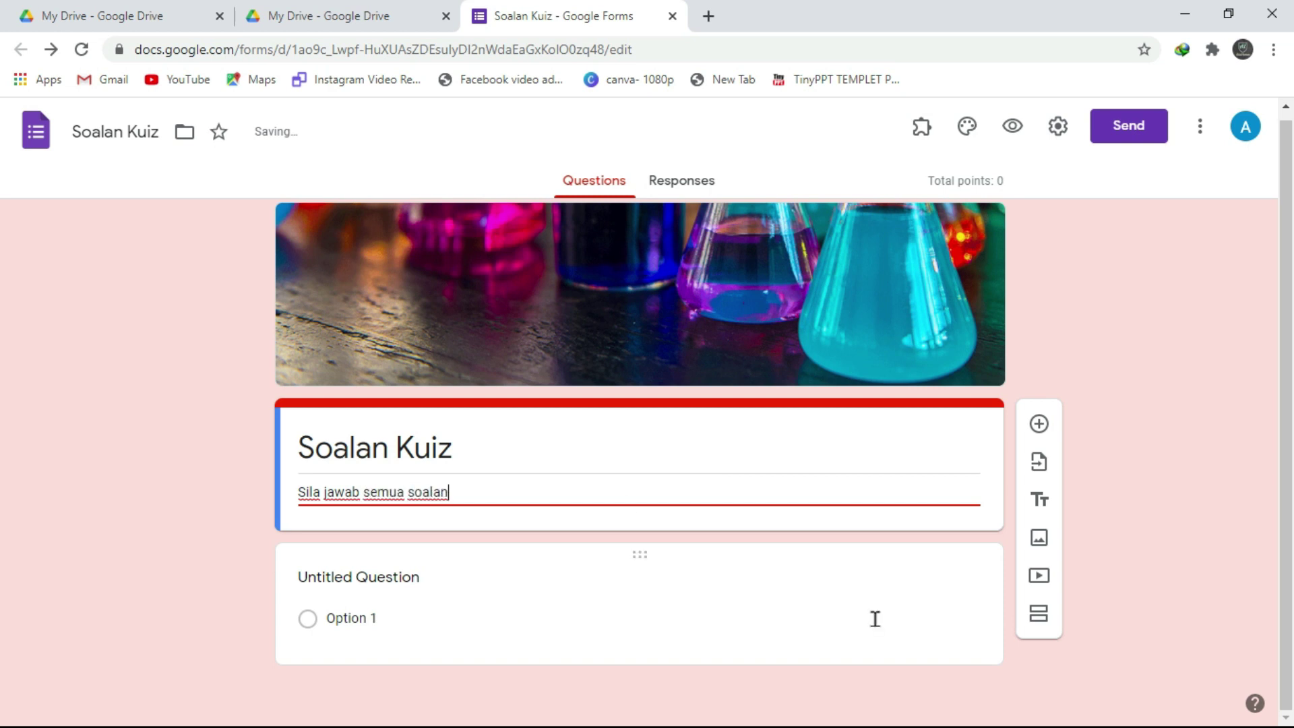
Step: Replace the untitled question's text with "Apakah warna awan?" and keep its type as Multiple choice
{"action": "left_click", "coordinate": [820, 560]}
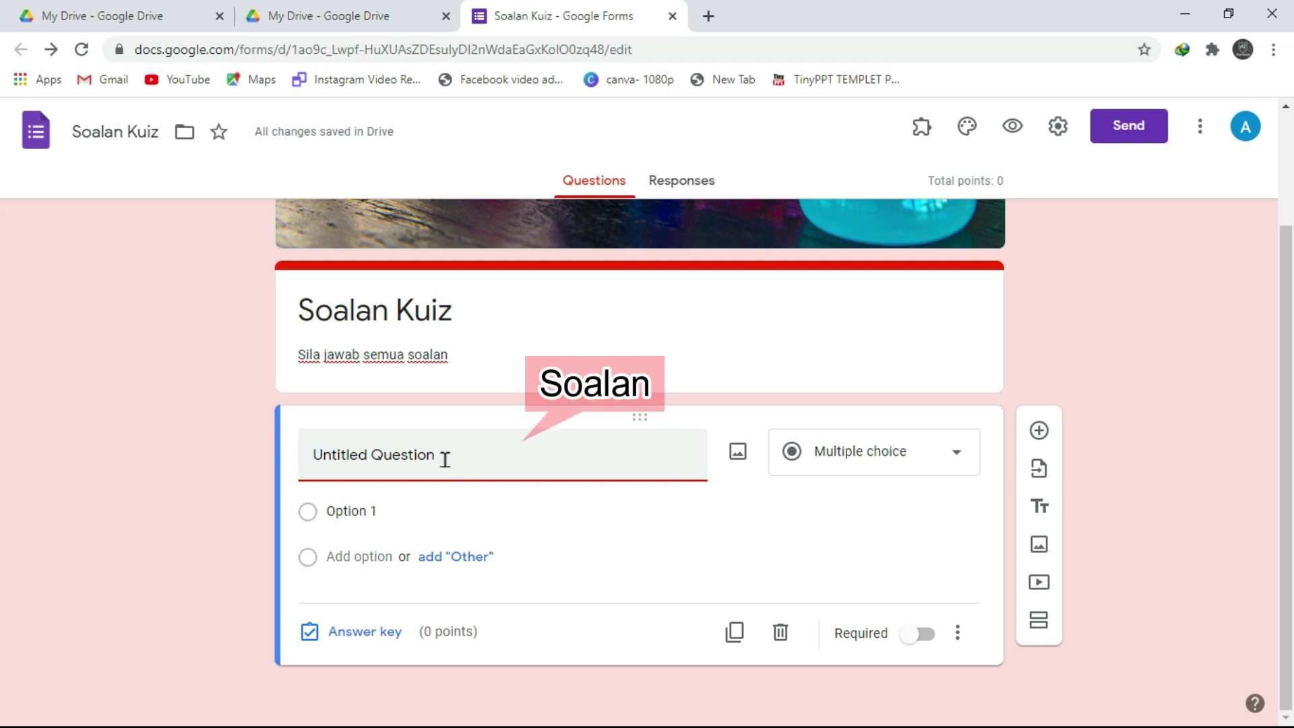
{"action": "type", "text": "Apakah "}
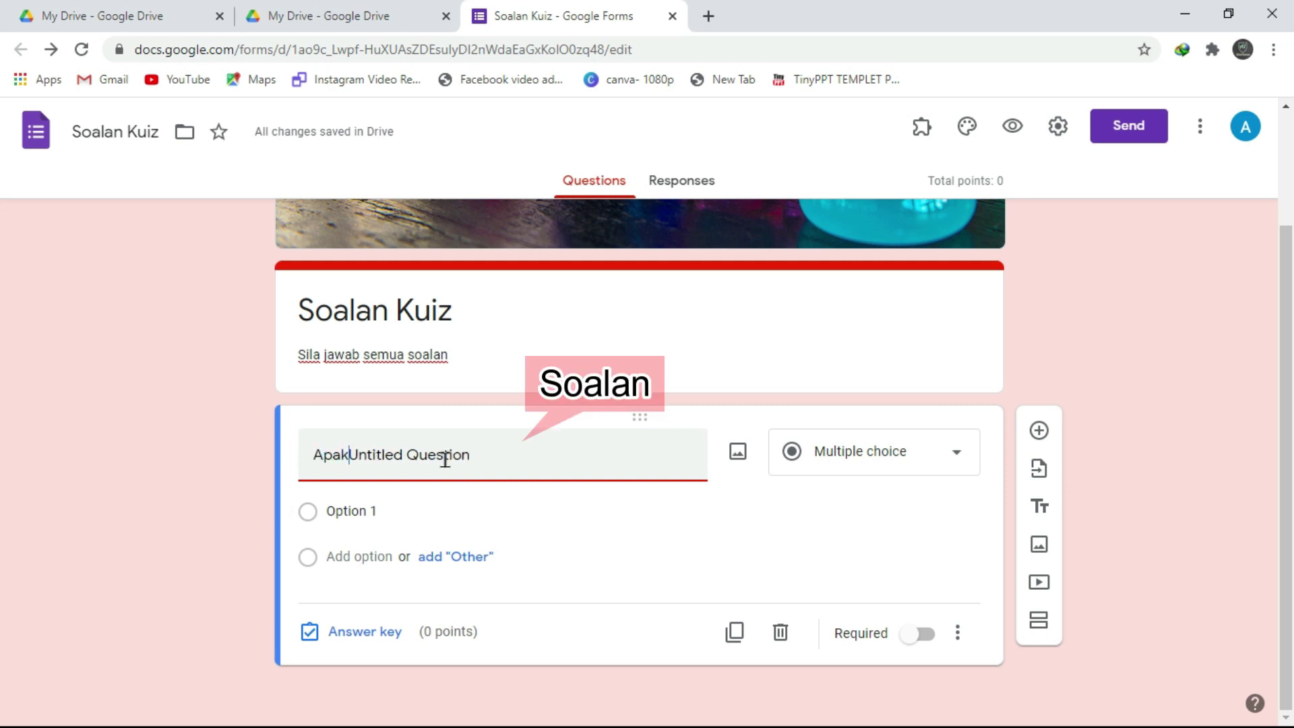
{"action": "type", "text": "warna "}
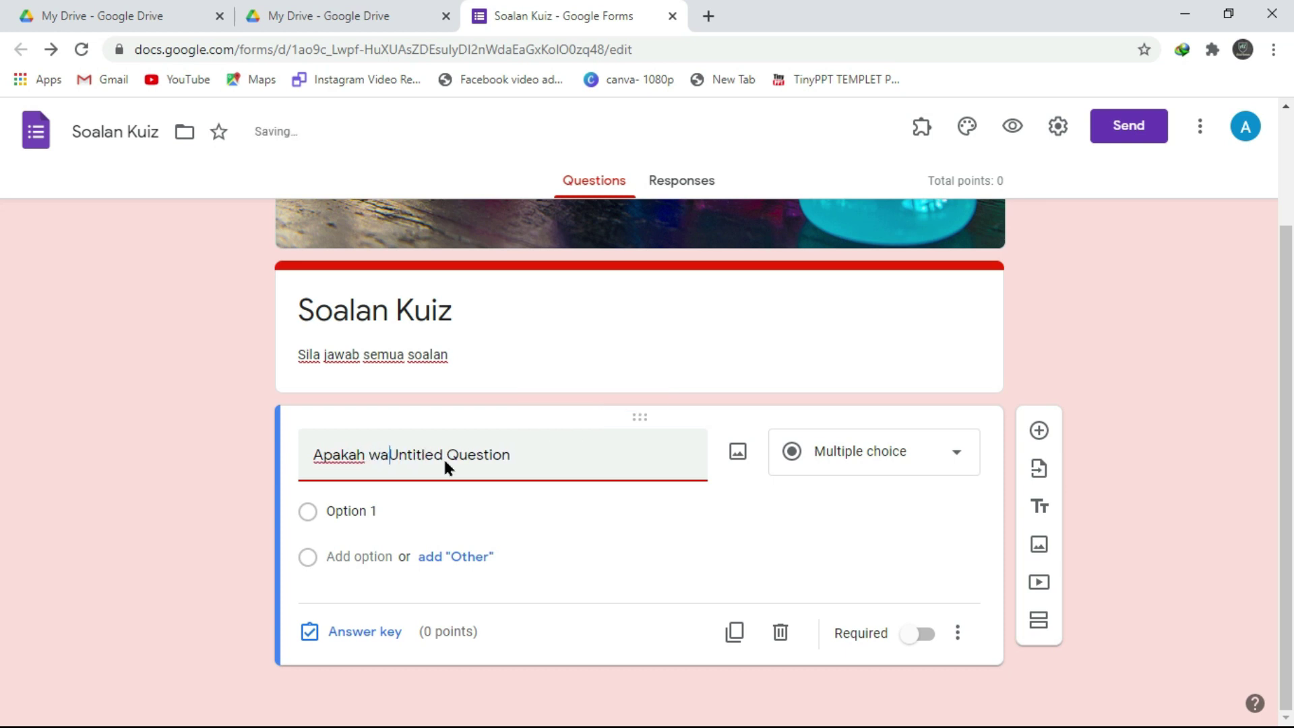
{"action": "type", "text": "awan"}
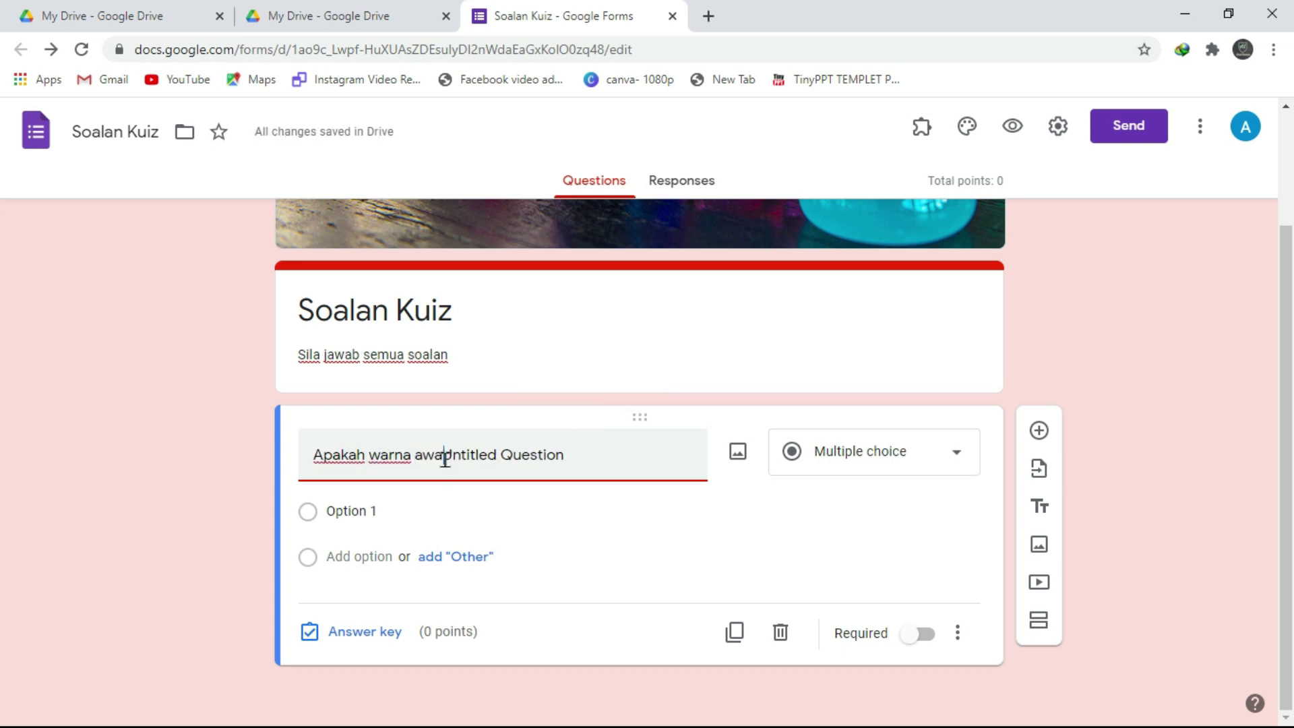
{"action": "left_click_drag", "start_coordinate": [595, 464], "coordinate": [454, 455]}
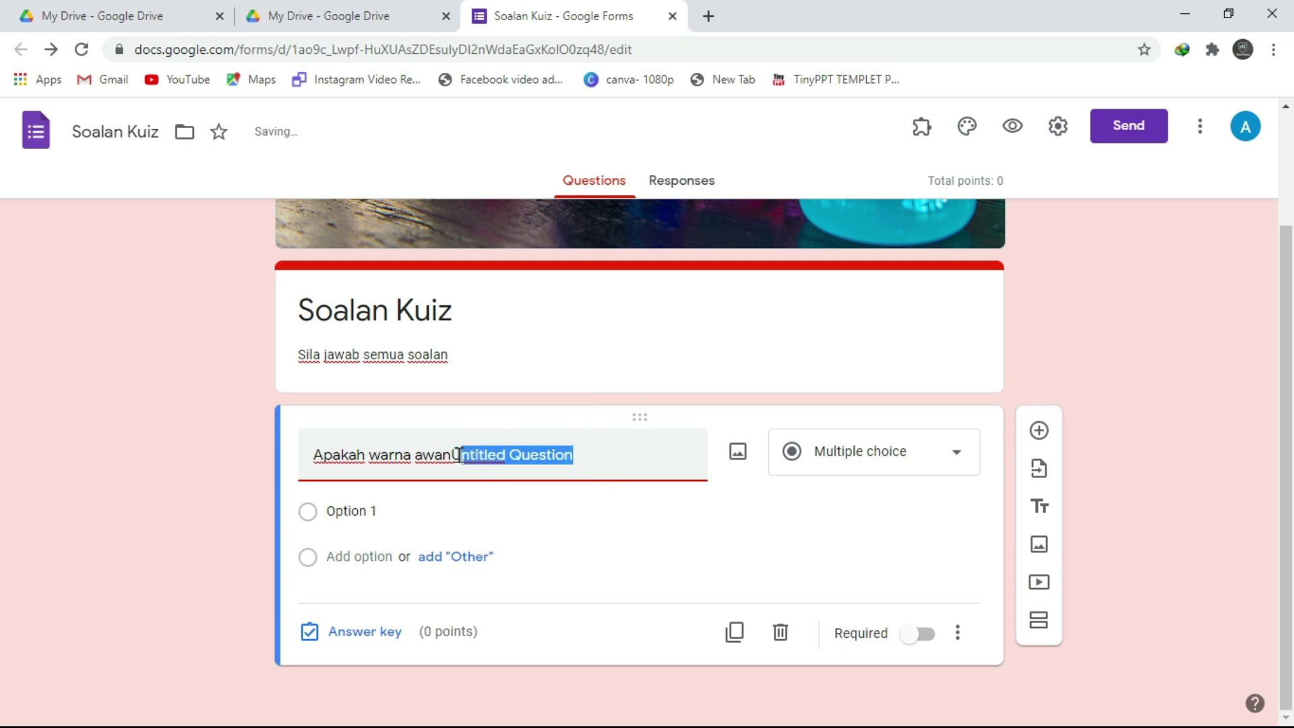
{"action": "key", "text": "BackSpace"}
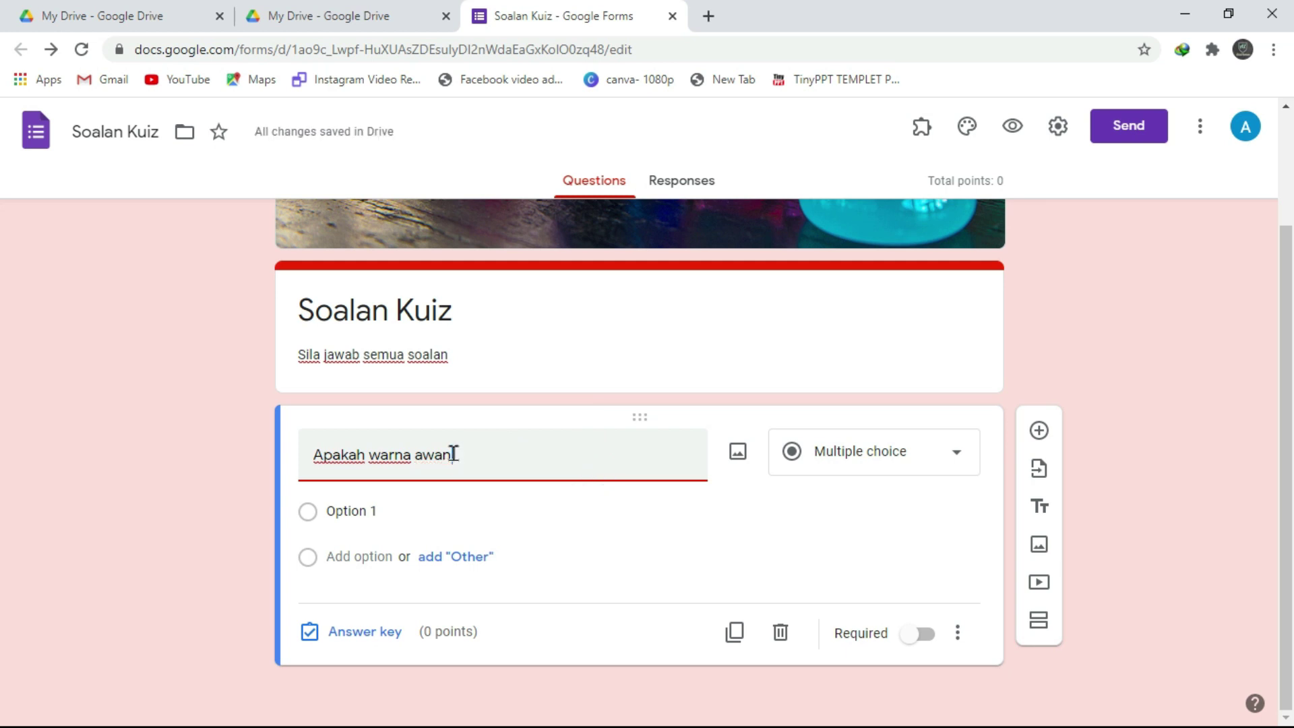
{"action": "type", "text": "?"}
{"action": "left_click", "coordinate": [890, 461]}
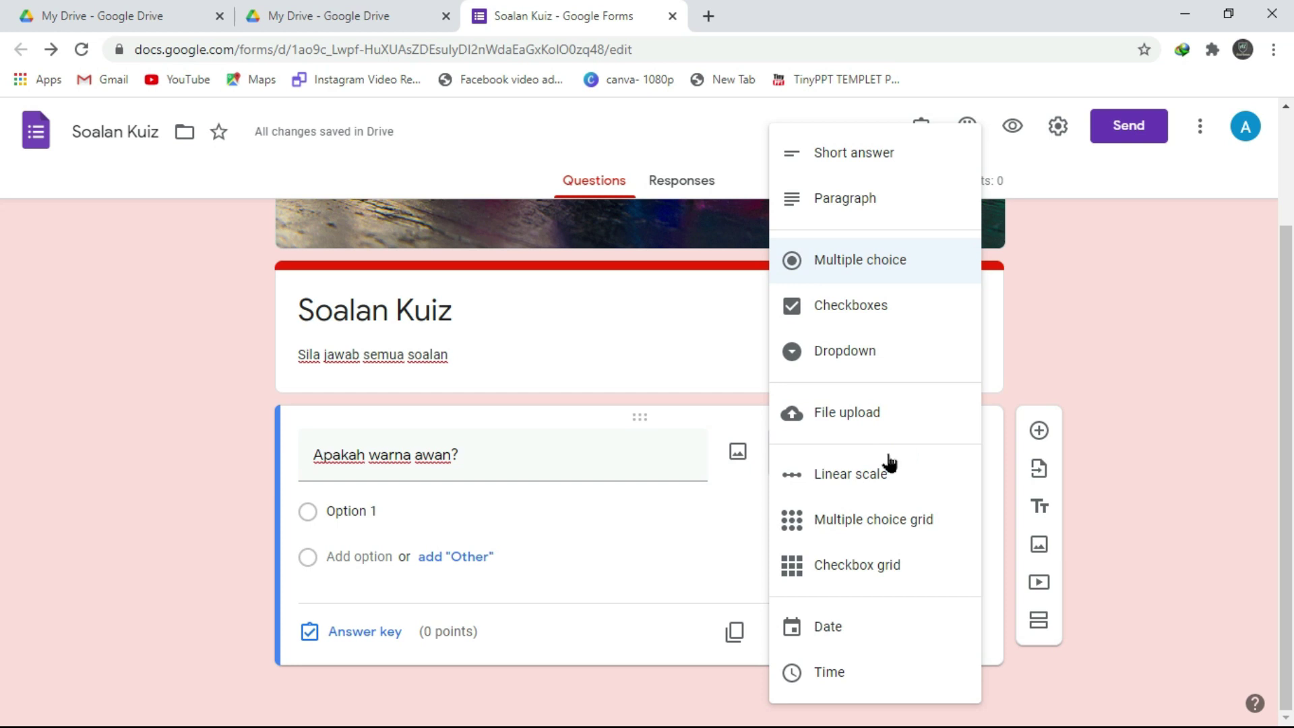
{"action": "left_click", "coordinate": [841, 265]}
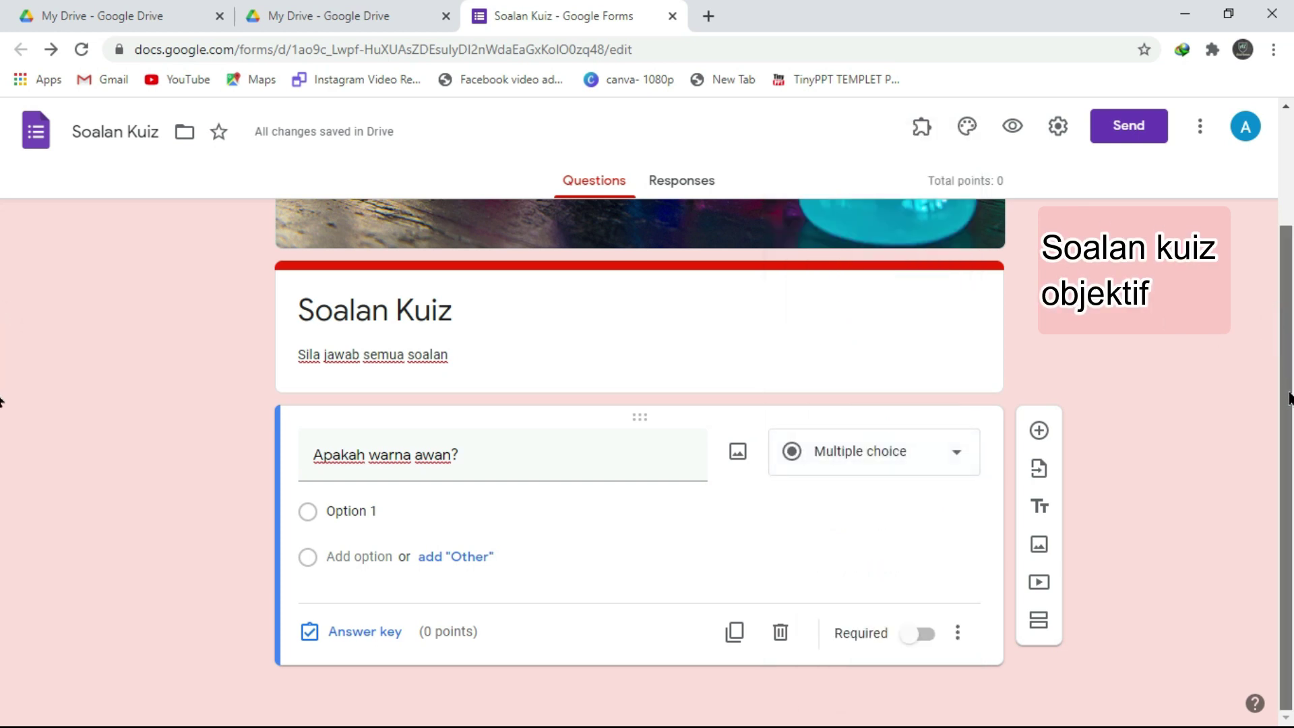
Step: Give the cloud colour question the answer options Putih, Merah, Kuning and Biru, plus an "Other" option
{"action": "left_click", "coordinate": [380, 510]}
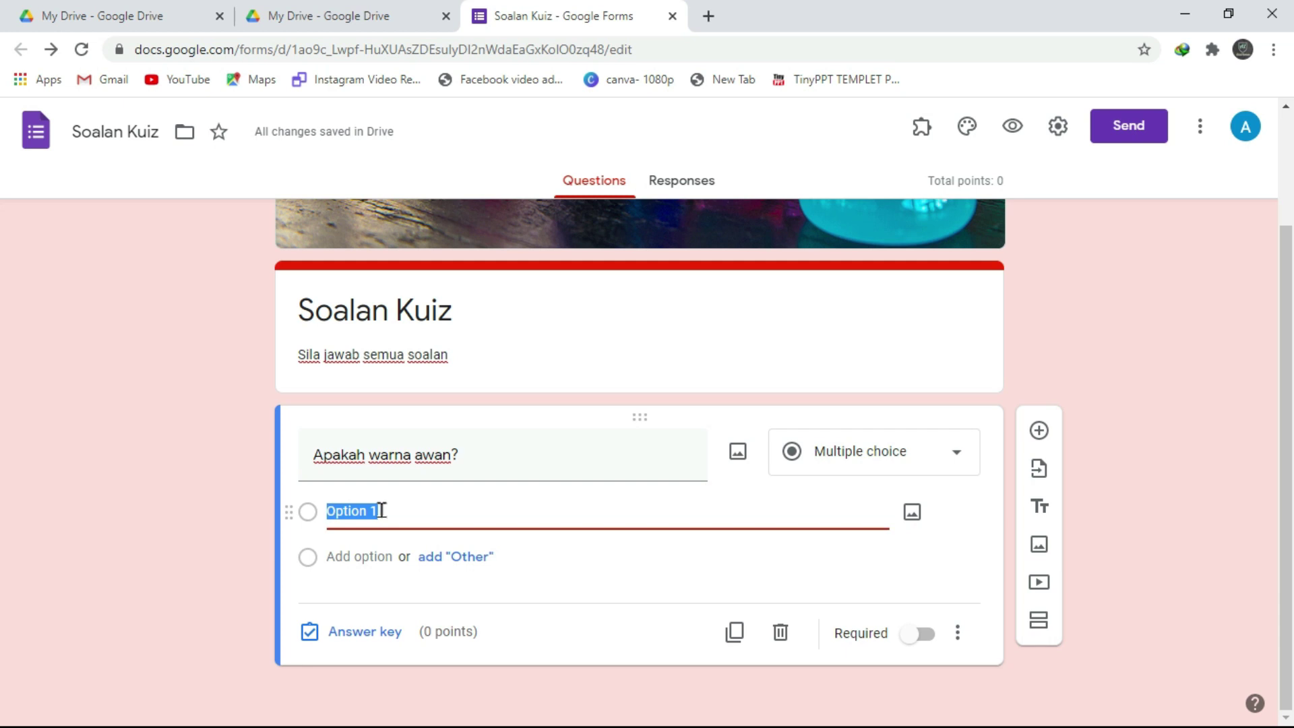
{"action": "type", "text": "Putih"}
{"action": "left_click", "coordinate": [447, 558]}
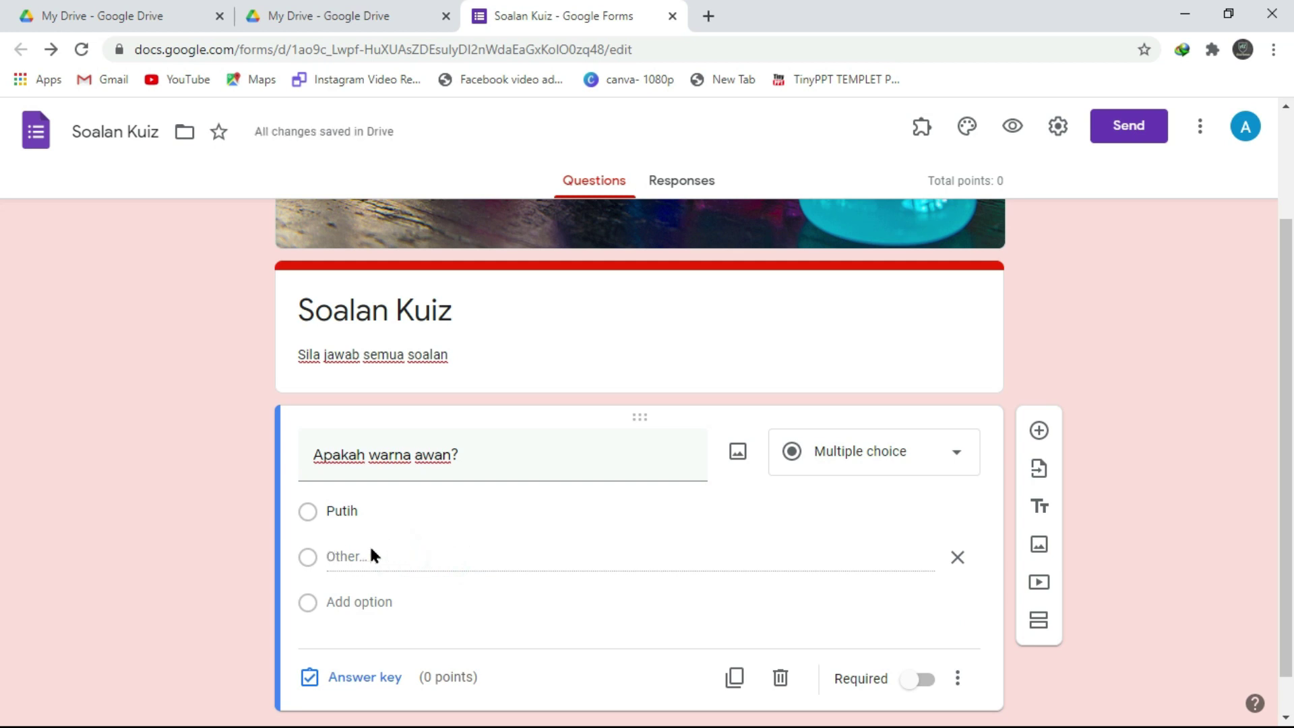
{"action": "left_click", "coordinate": [389, 600]}
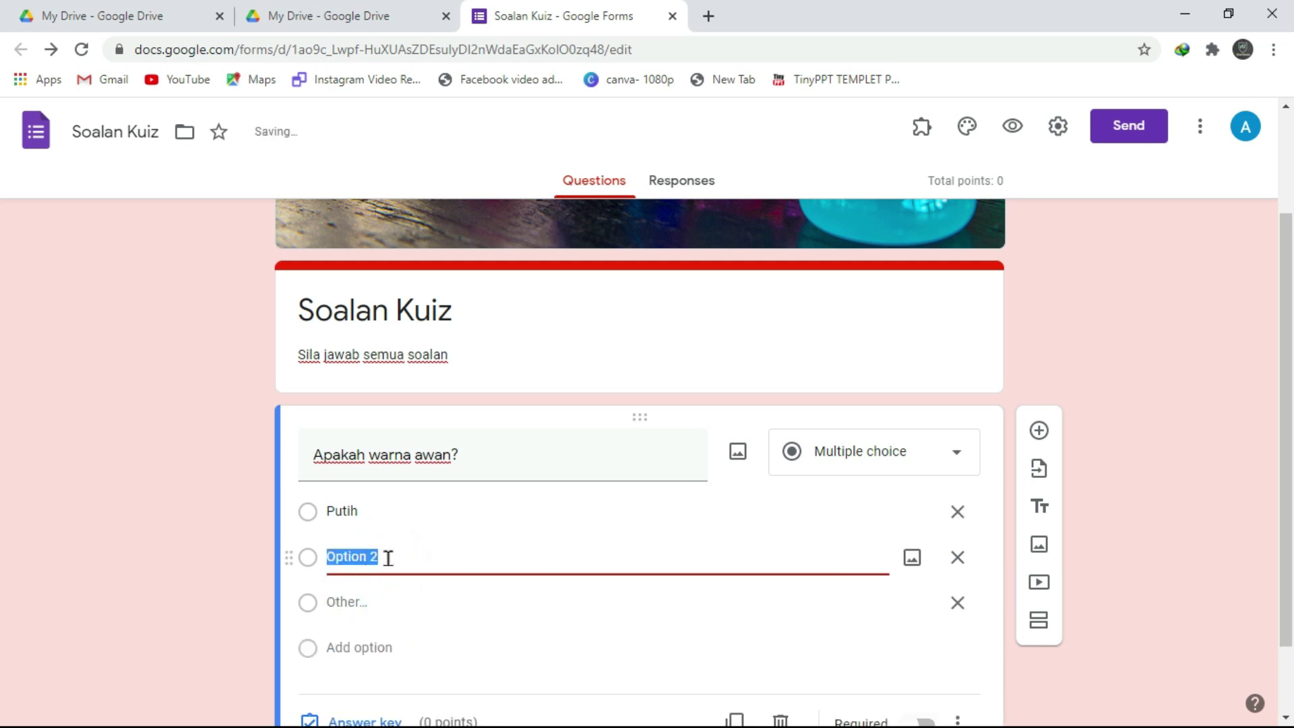
{"action": "type", "text": "Merah"}
{"action": "left_click", "coordinate": [366, 598]}
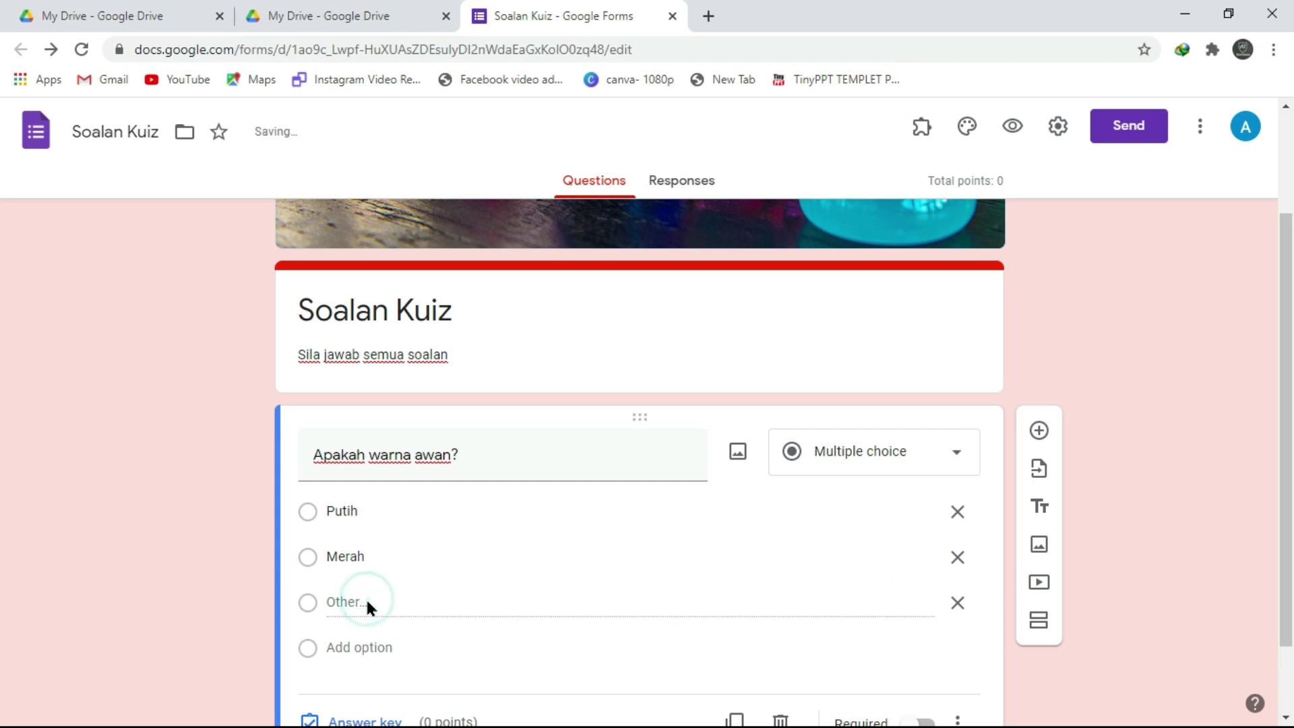
{"action": "left_click", "coordinate": [356, 646]}
{"action": "type", "text": "Kuning"}
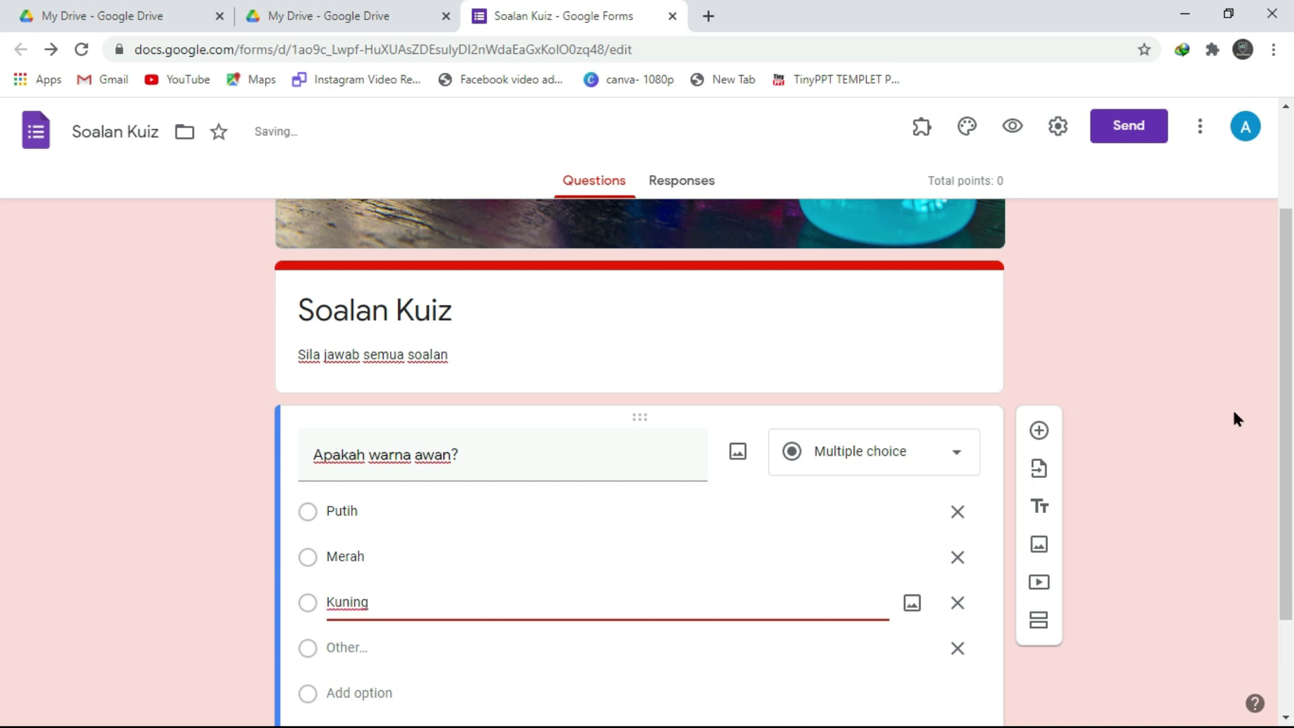
{"action": "scroll", "coordinate": [3, 431], "scroll_direction": "down", "scroll_amount": 2}
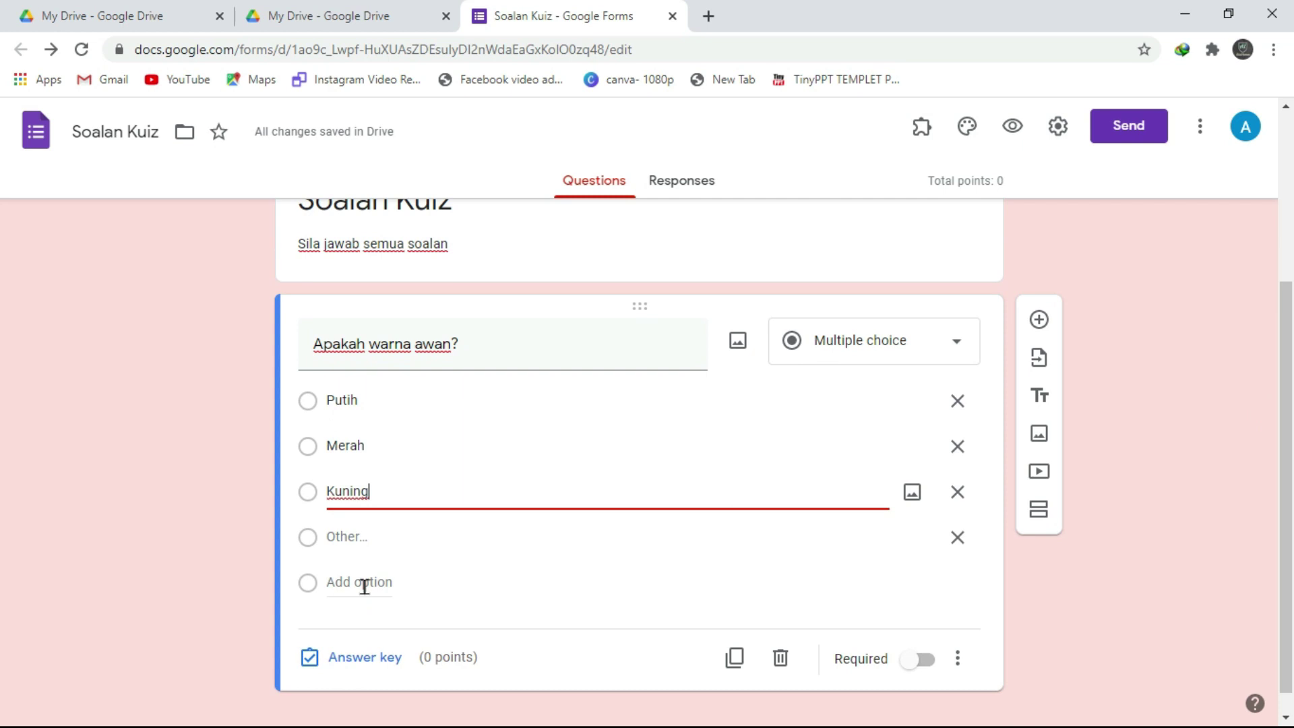
{"action": "left_click", "coordinate": [364, 584]}
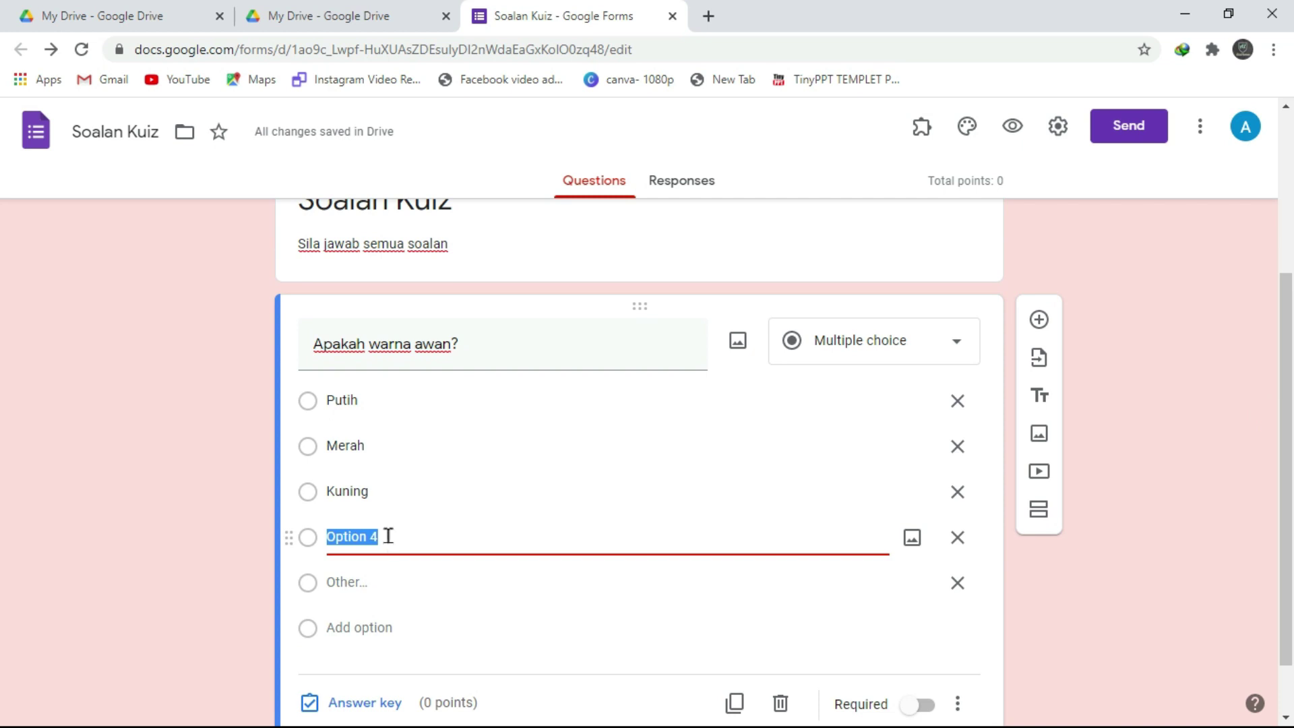
{"action": "type", "text": "Biru"}
Step: Set Putih as the correct answer worth 7 points and make the cloud colour question required
{"action": "left_click_drag", "start_coordinate": [1285, 340], "coordinate": [1284, 404]}
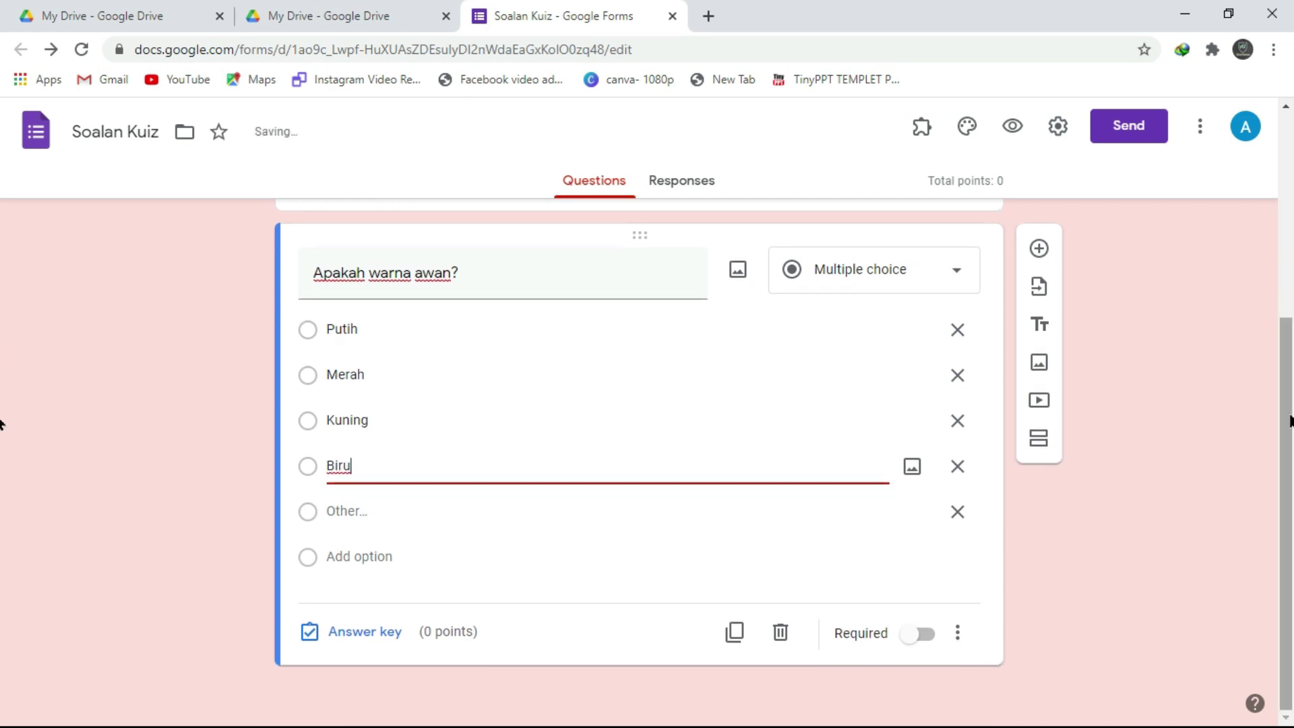
{"action": "left_click", "coordinate": [357, 634]}
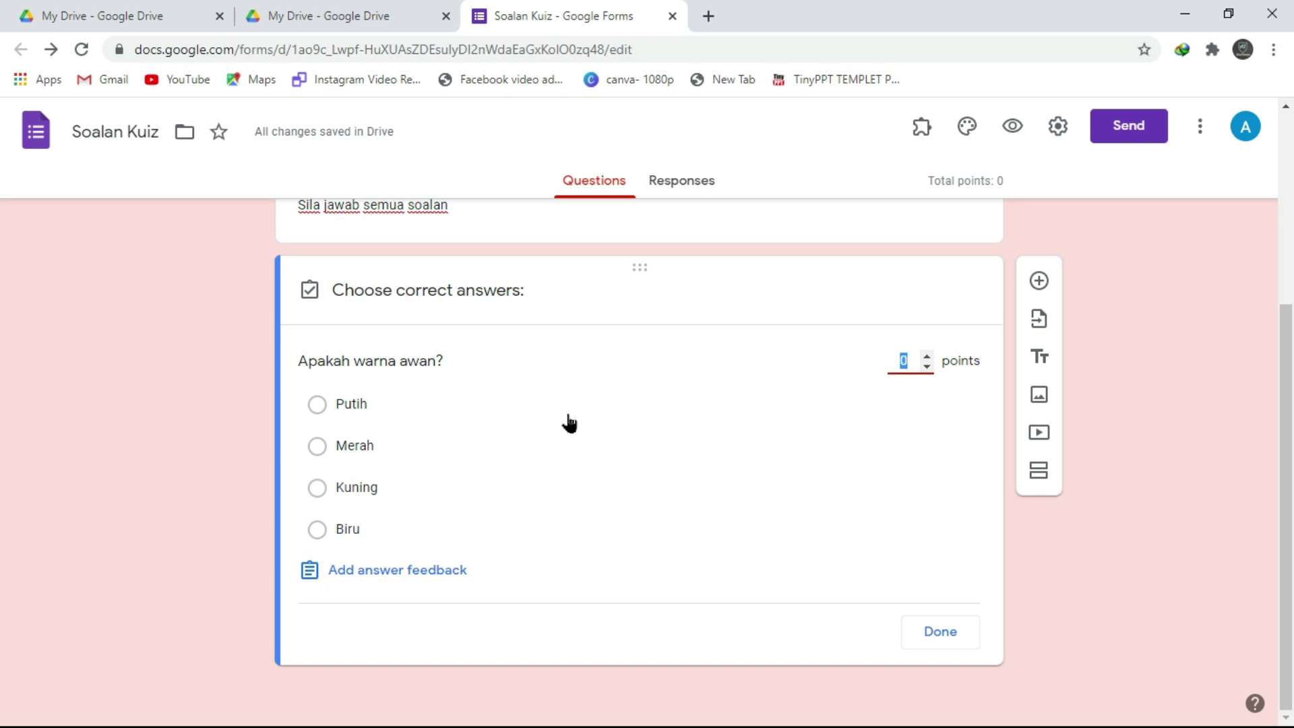
{"action": "left_click", "coordinate": [317, 406]}
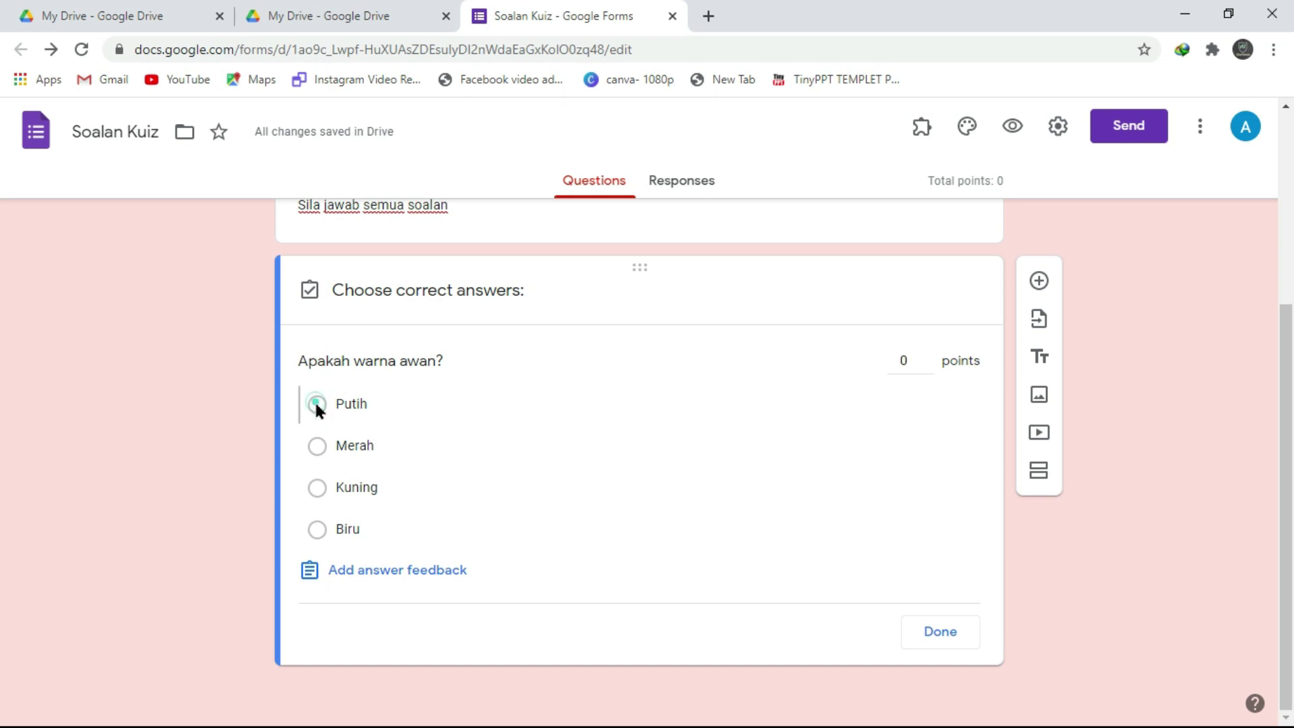
{"action": "left_click", "coordinate": [928, 357]}
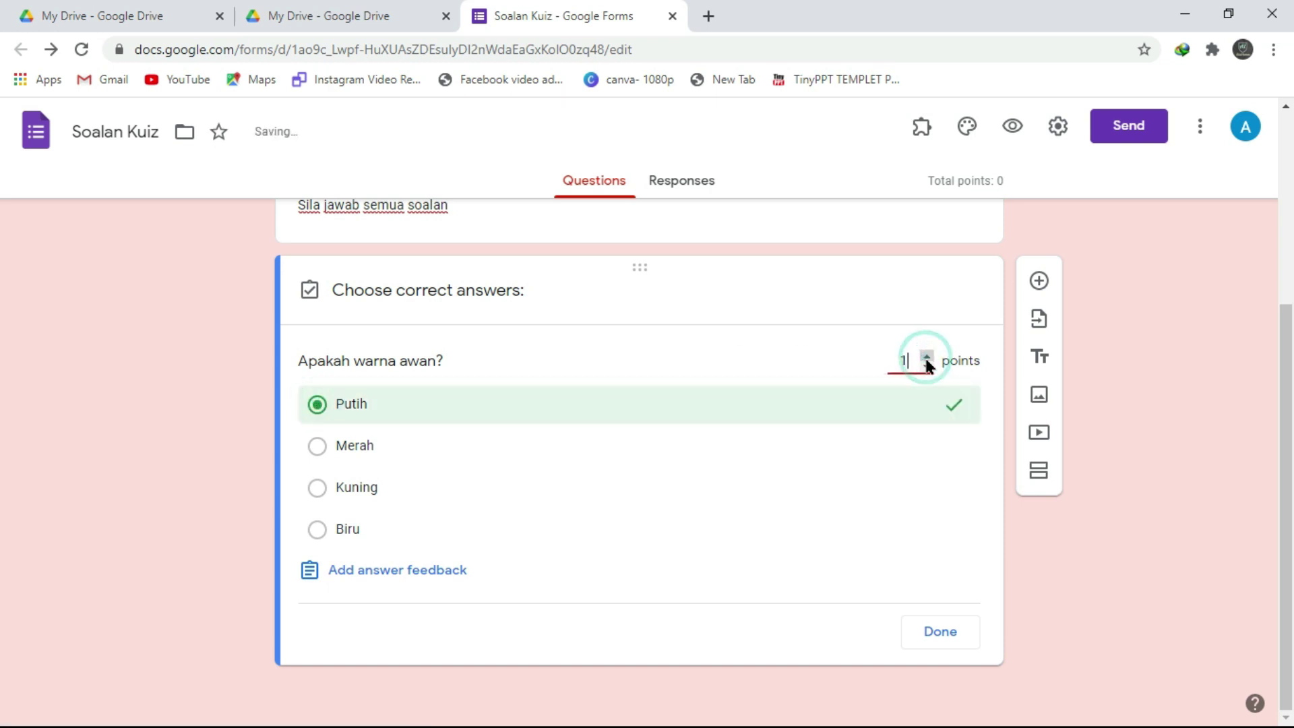
{"action": "key", "text": "BackSpace"}
{"action": "type", "text": "4"}
{"action": "key", "text": "BackSpace"}
{"action": "type", "text": "7"}
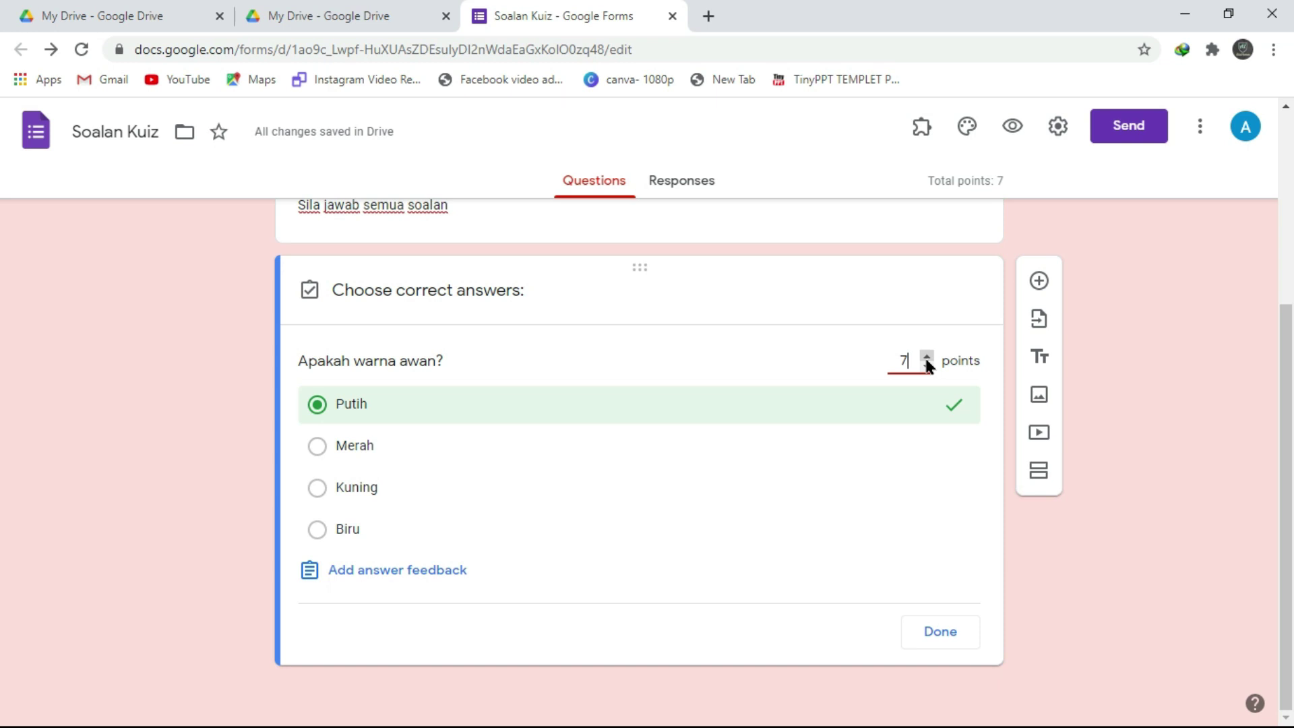
{"action": "left_click", "coordinate": [930, 634]}
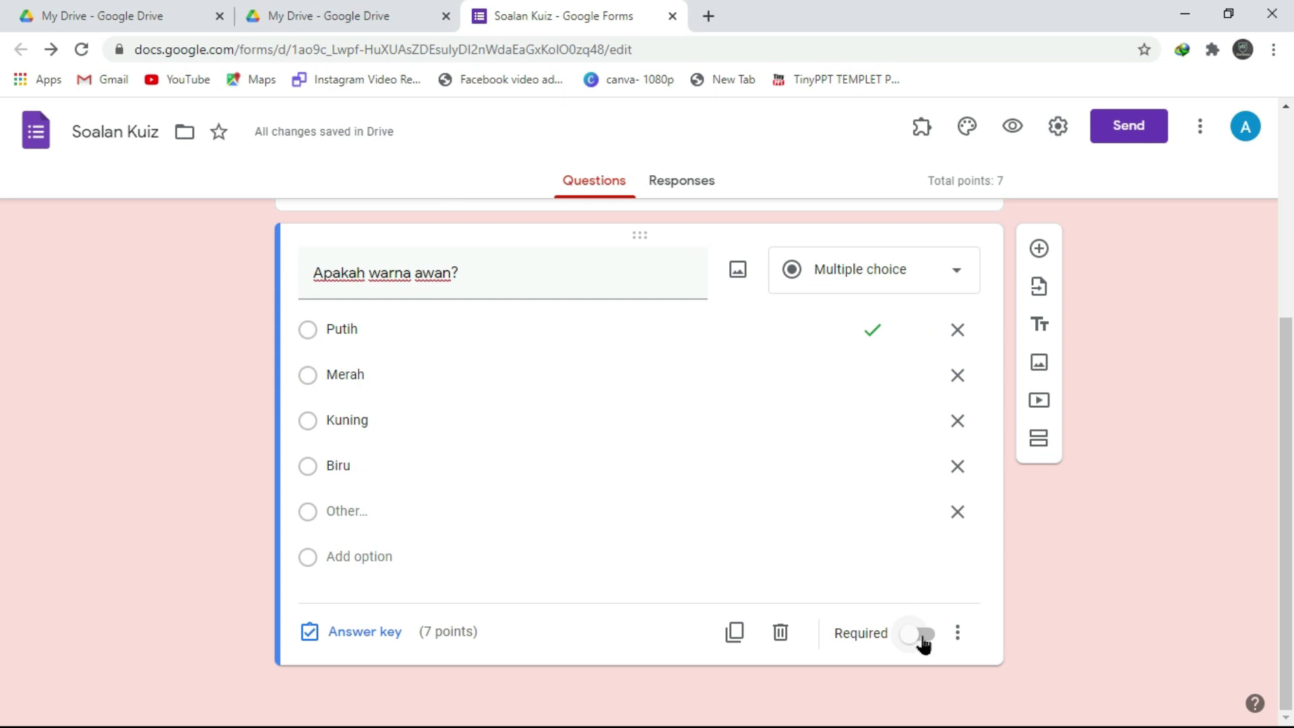
{"action": "left_click", "coordinate": [923, 639]}
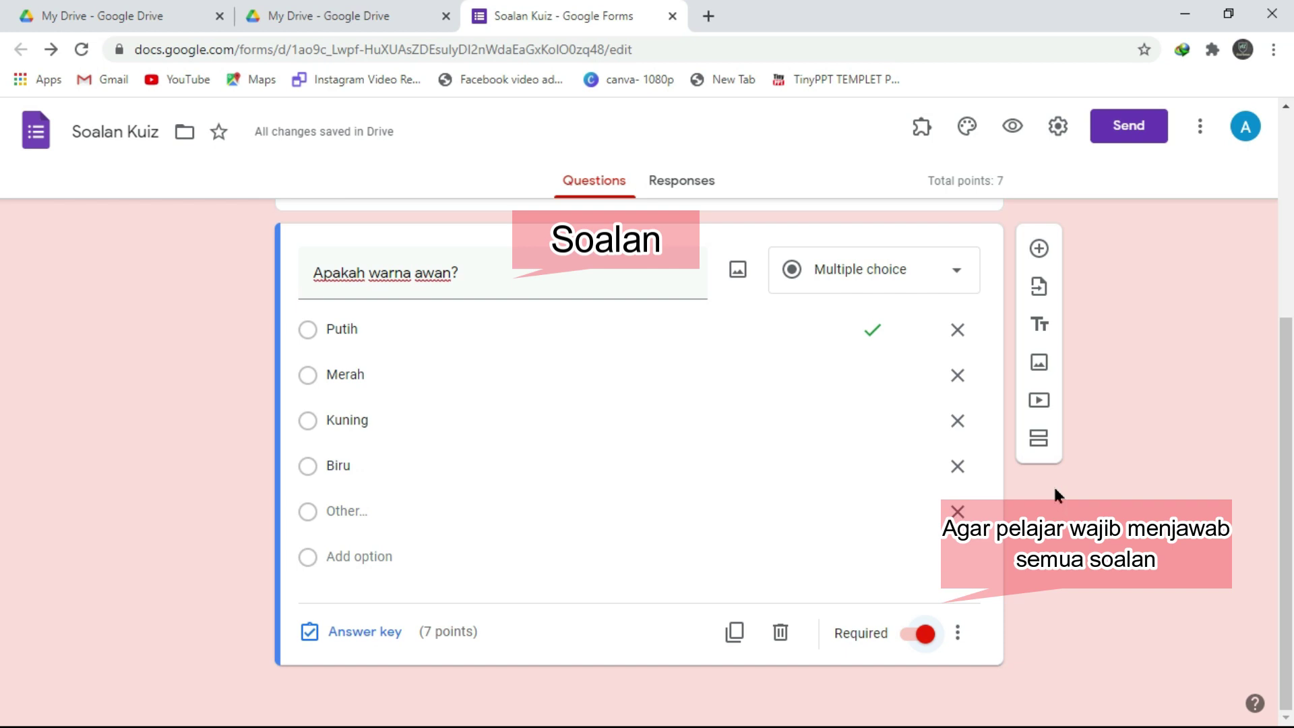
Step: Add a second question below the first with the text "Apakah warna rumput?"
{"action": "left_click", "coordinate": [1040, 249]}
{"action": "type", "text": "Apakah warna rumput"}
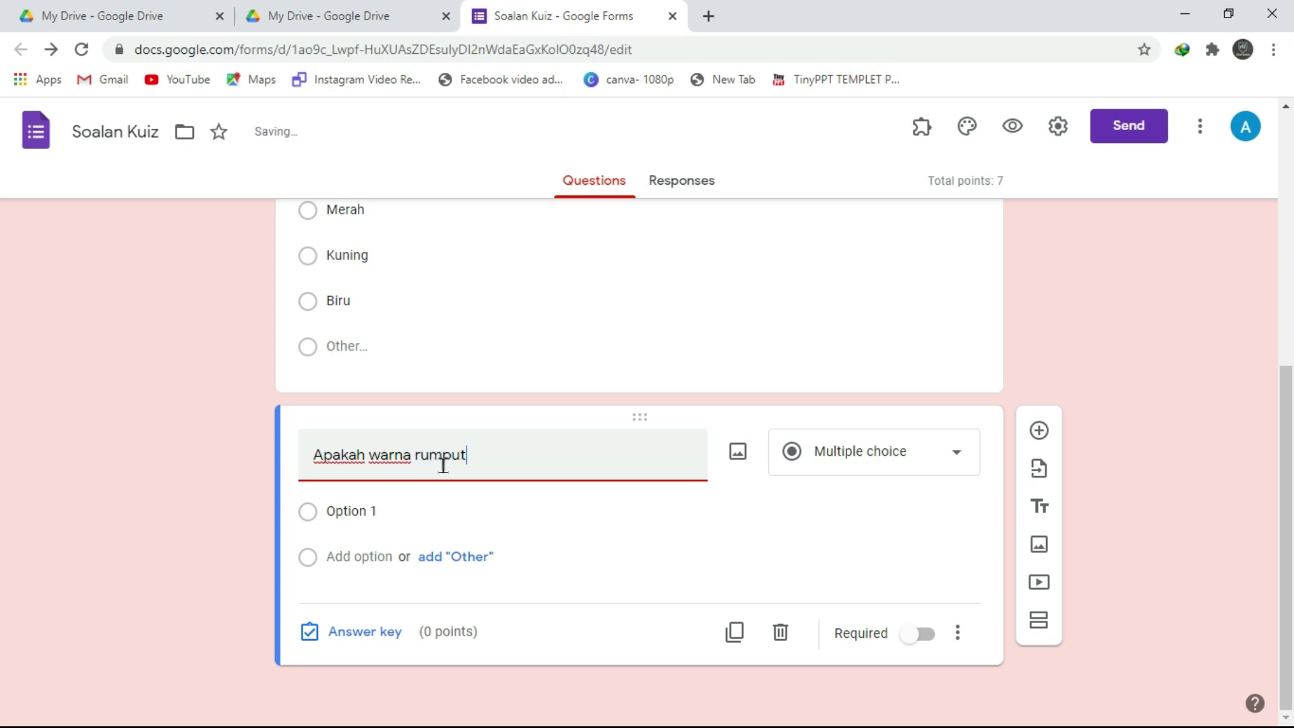
{"action": "type", "text": "?"}
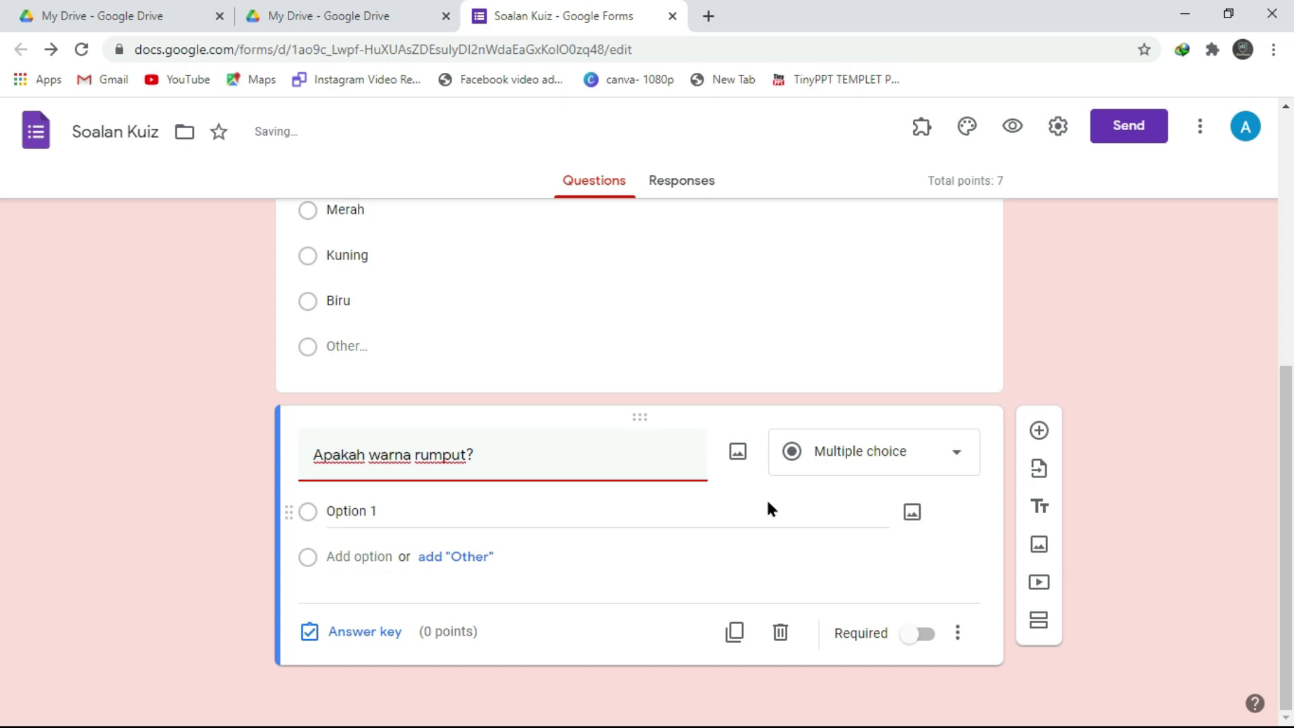
Step: View the image insertion options for the grass colour question and close them without adding an image
{"action": "left_click", "coordinate": [734, 455]}
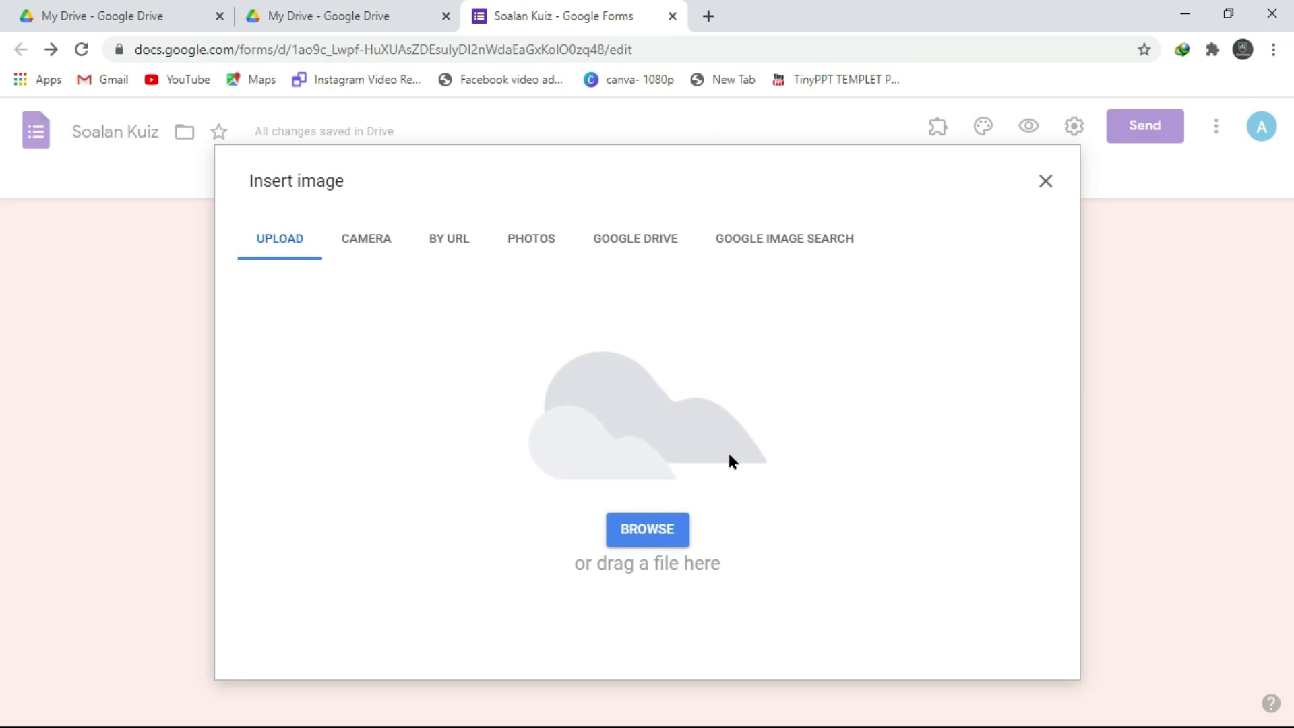
{"action": "left_click", "coordinate": [1047, 182]}
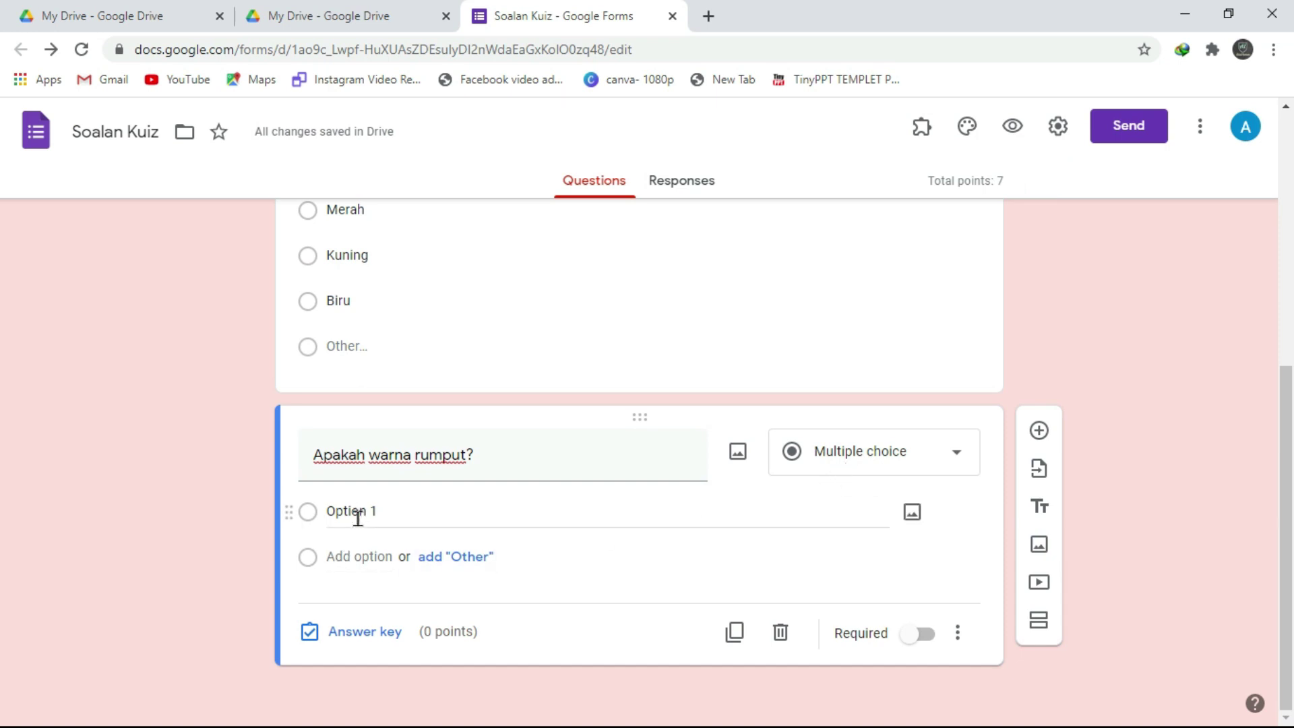
Step: Add an "Other" option to the grass colour question and rename its first option to Putih
{"action": "left_click", "coordinate": [441, 567]}
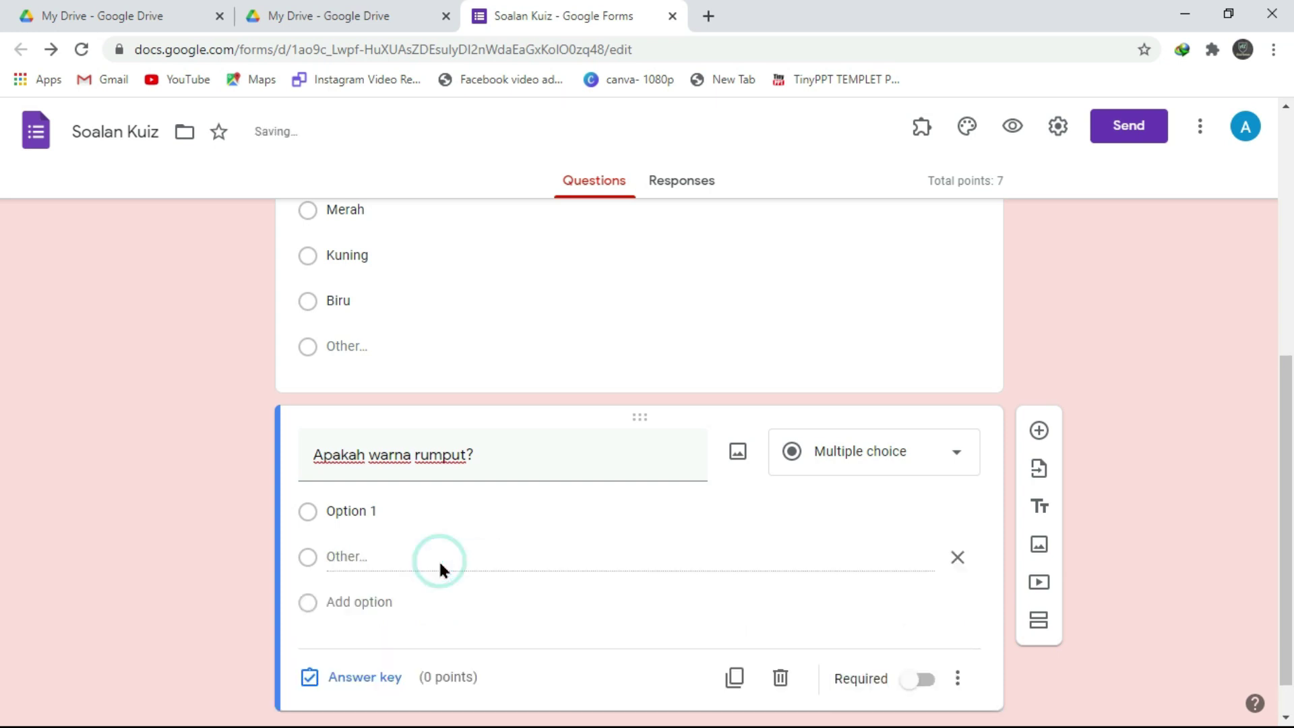
{"action": "left_click", "coordinate": [362, 511]}
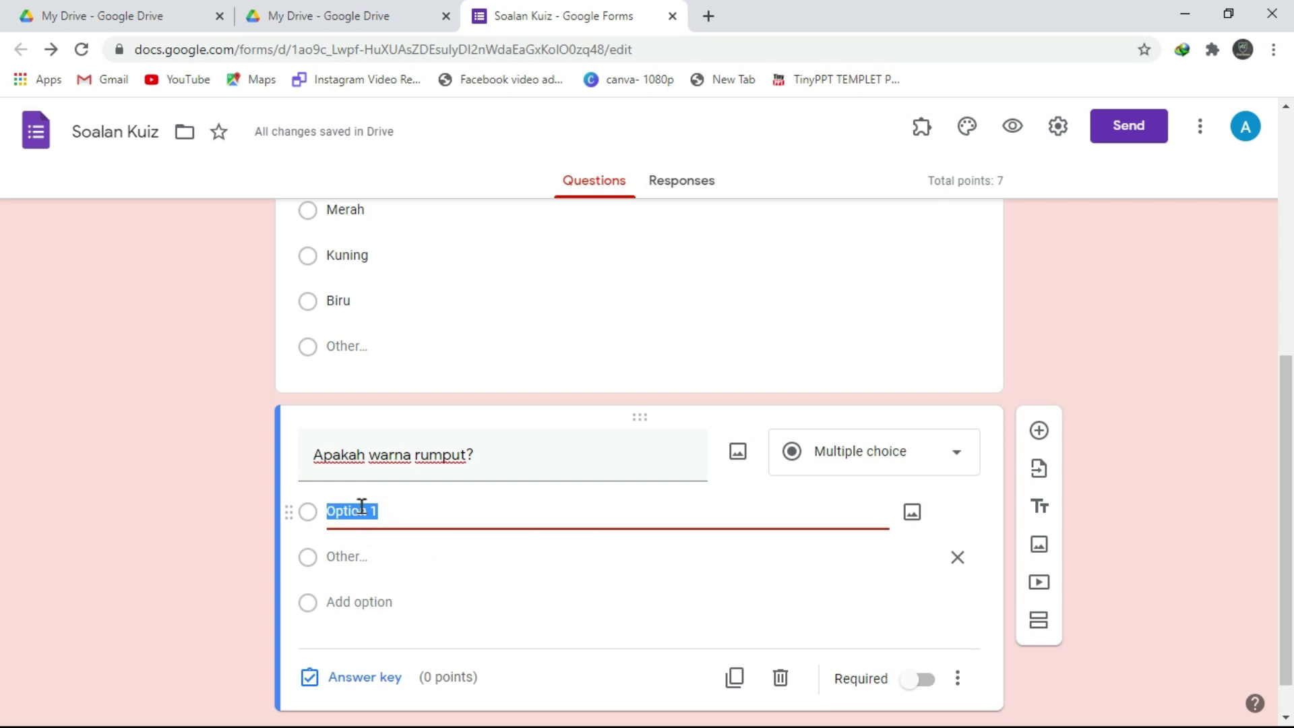
{"action": "type", "text": "putih"}
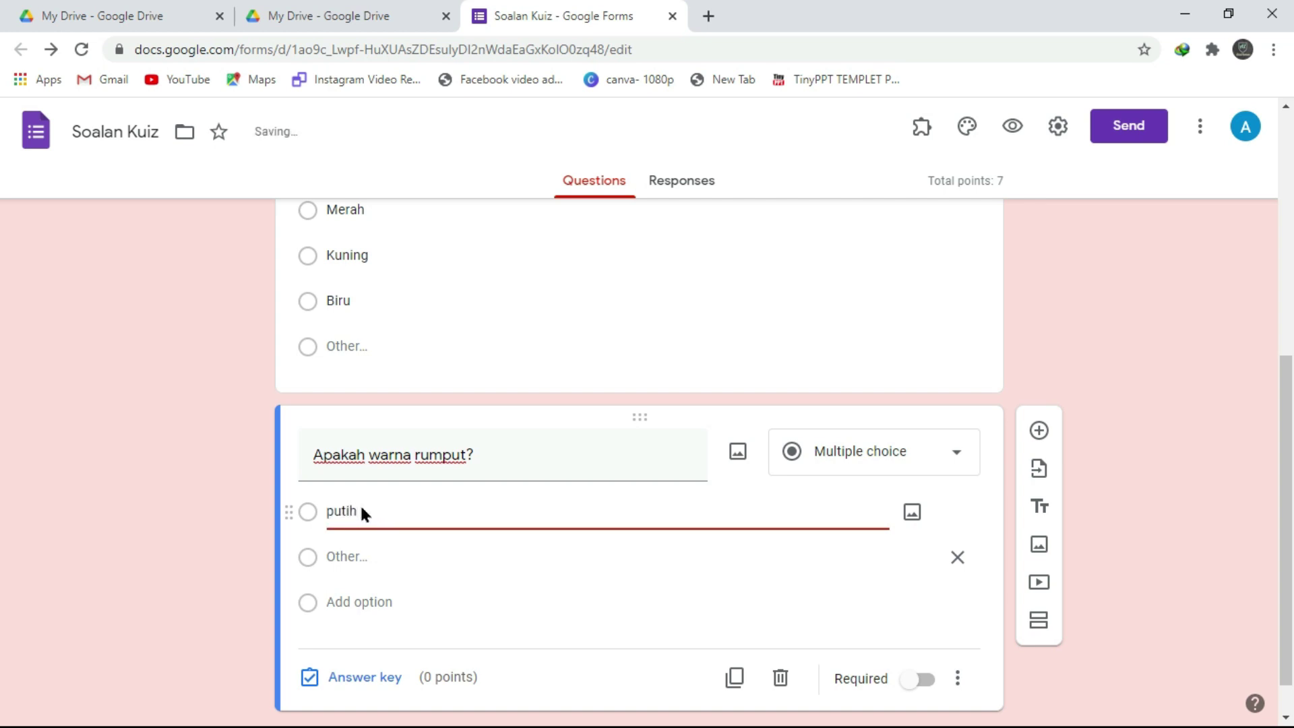
{"action": "key", "text": "BackSpace"}
{"action": "key", "text": "BackSpace"}
{"action": "key", "text": "BackSpace"}
{"action": "key", "text": "BackSpace"}
{"action": "key", "text": "BackSpace"}
{"action": "type", "text": "Putih"}
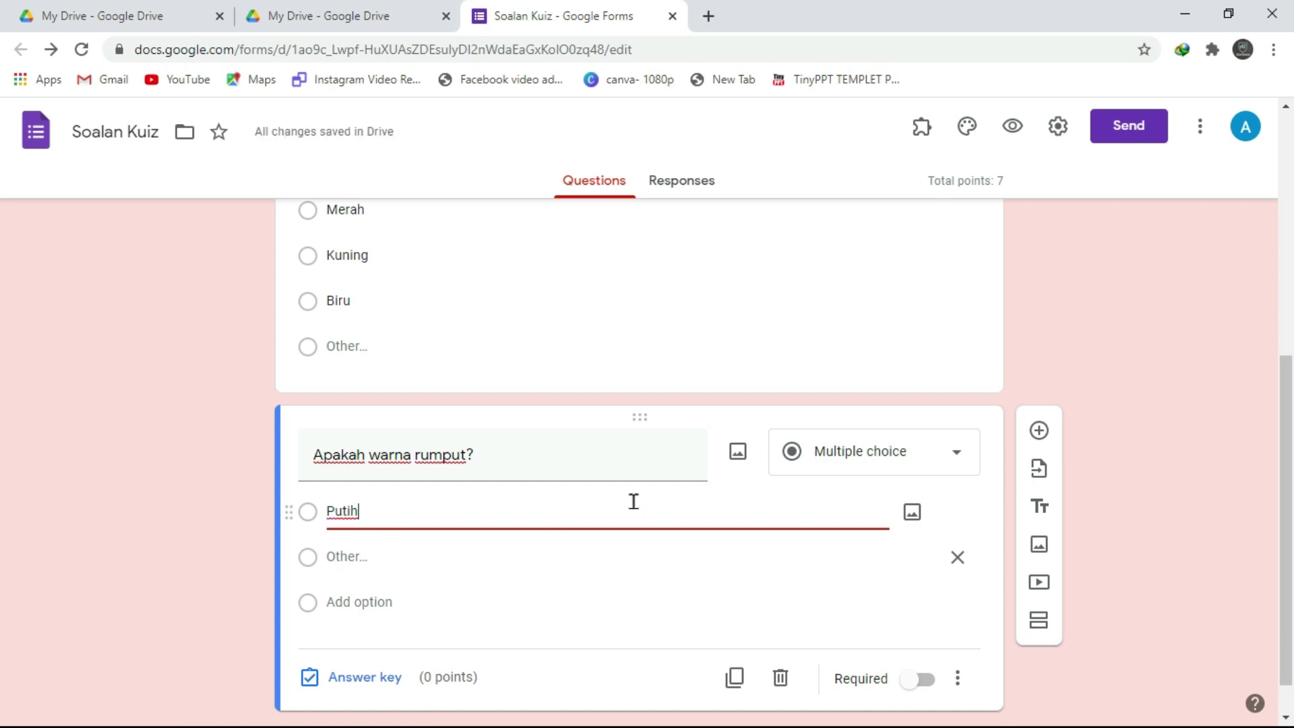
Step: View the image insertion options for the Putih answer of the grass colour question and close them
{"action": "left_click", "coordinate": [916, 513]}
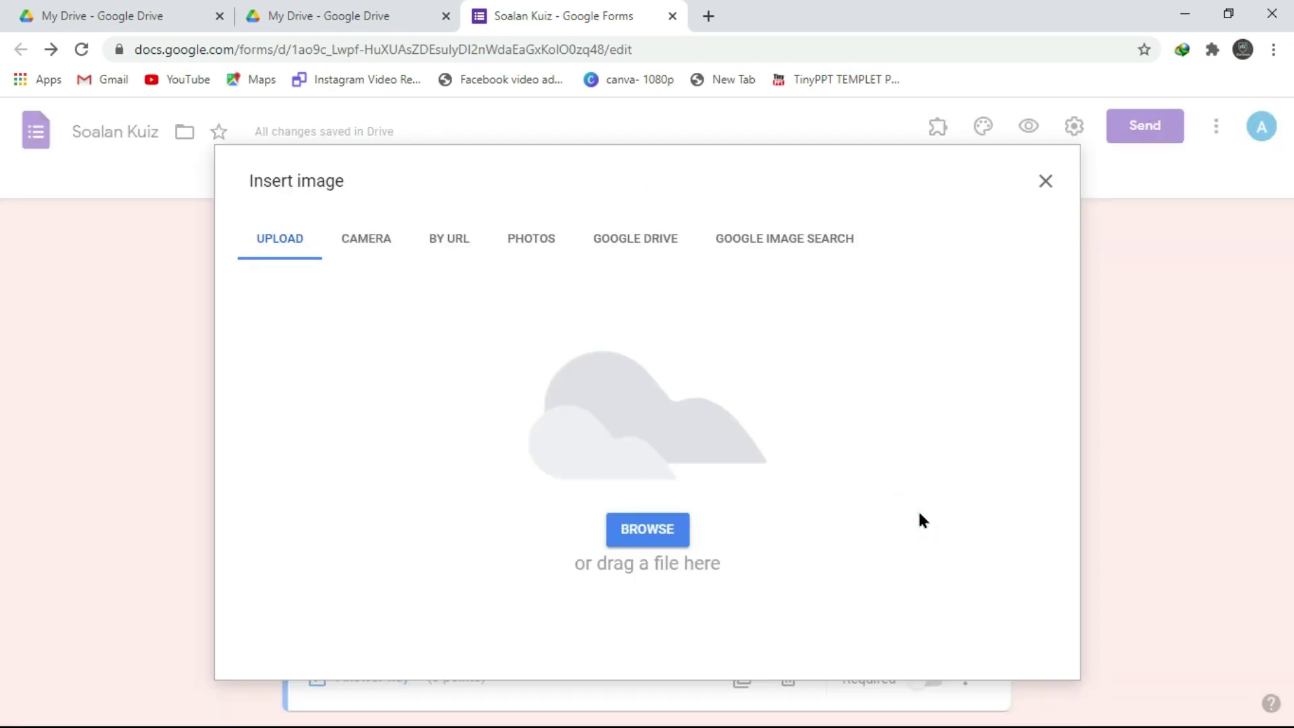
{"action": "left_click", "coordinate": [1045, 182]}
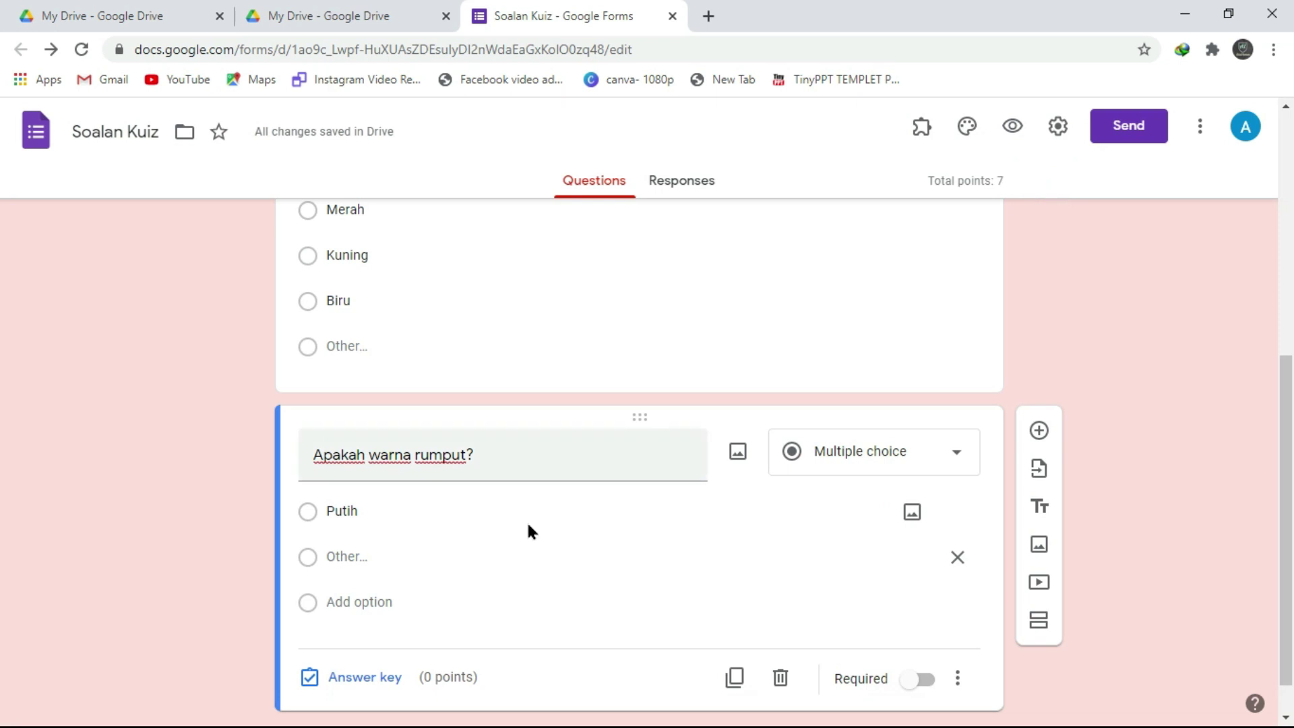
Step: Add the answer options Kuning, Biru and Hijau to the grass colour question, below Putih
{"action": "left_click", "coordinate": [359, 609]}
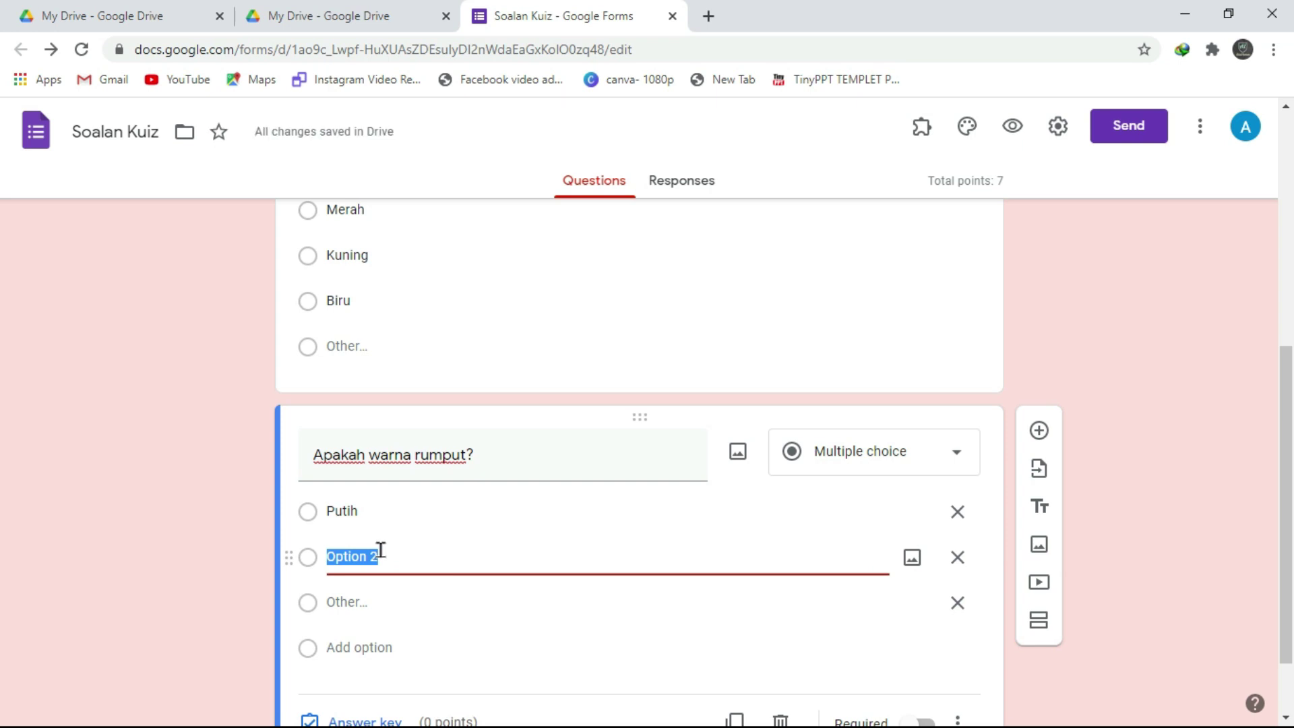
{"action": "type", "text": "ku"}
{"action": "key", "text": "BackSpace"}
{"action": "key", "text": "BackSpace"}
{"action": "type", "text": "K"}
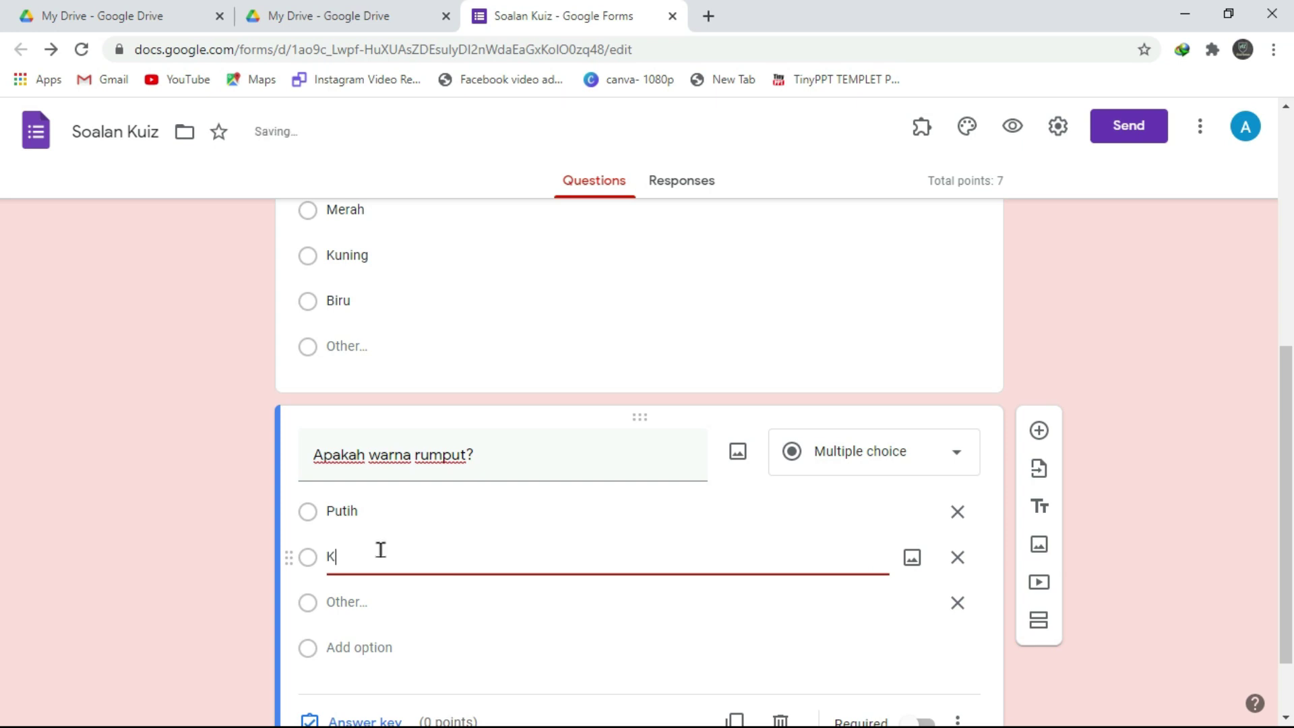
{"action": "type", "text": "uning"}
{"action": "left_click", "coordinate": [354, 647]}
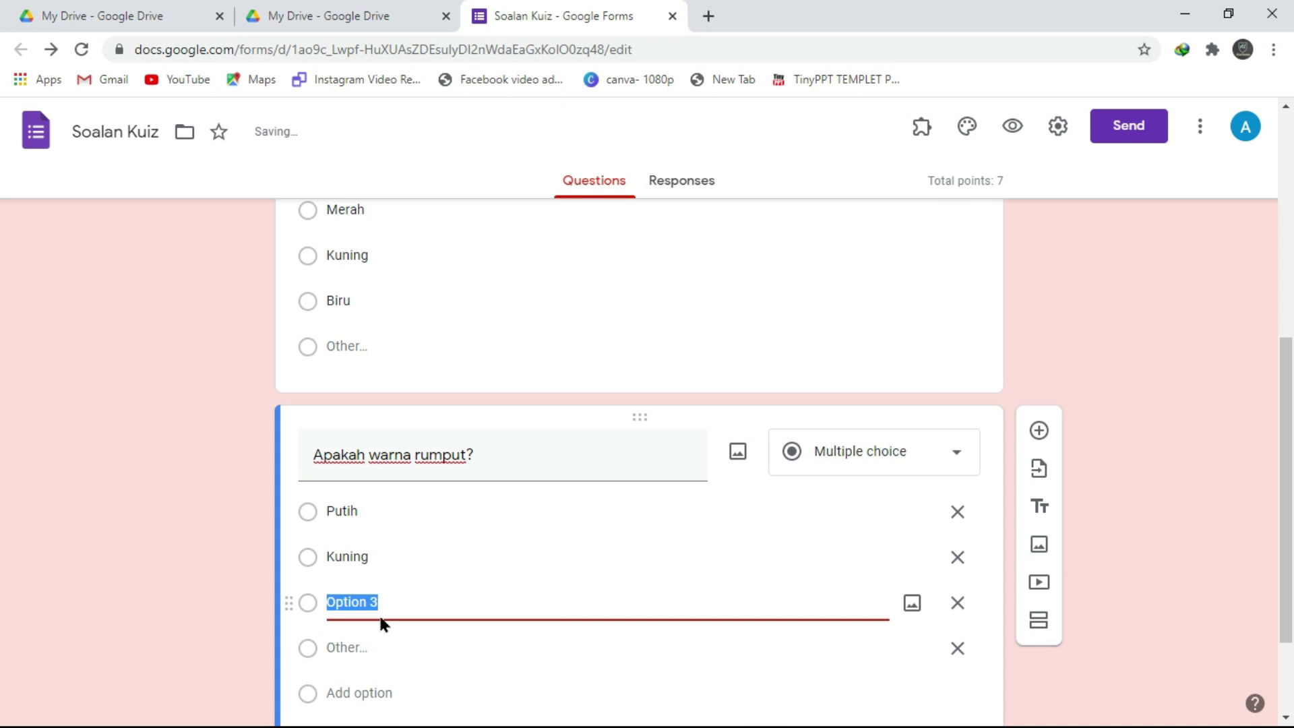
{"action": "type", "text": "Biru"}
{"action": "left_click", "coordinate": [370, 649]}
{"action": "type", "text": "Mera"}
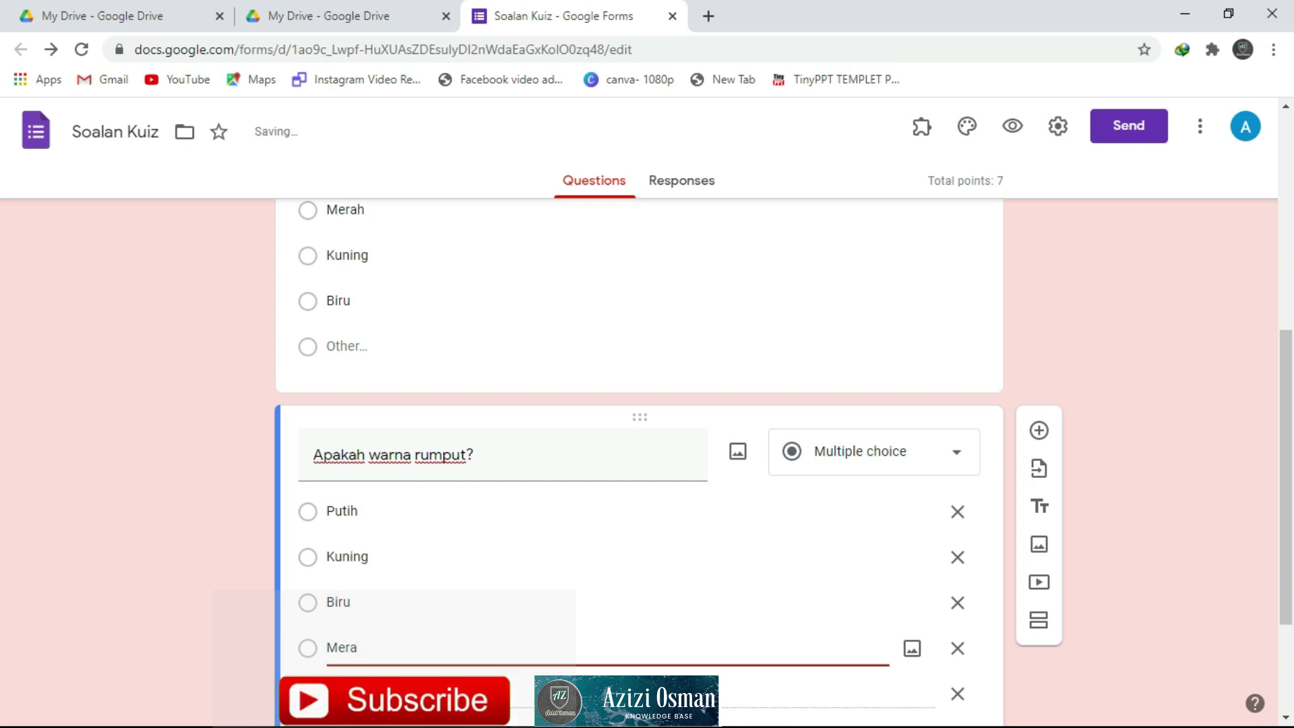
{"action": "scroll", "coordinate": [2, 507], "scroll_direction": "down", "scroll_amount": 3}
{"action": "key", "text": "BackSpace"}
{"action": "key", "text": "BackSpace"}
{"action": "key", "text": "BackSpace"}
{"action": "key", "text": "BackSpace"}
{"action": "type", "text": "Hijau"}
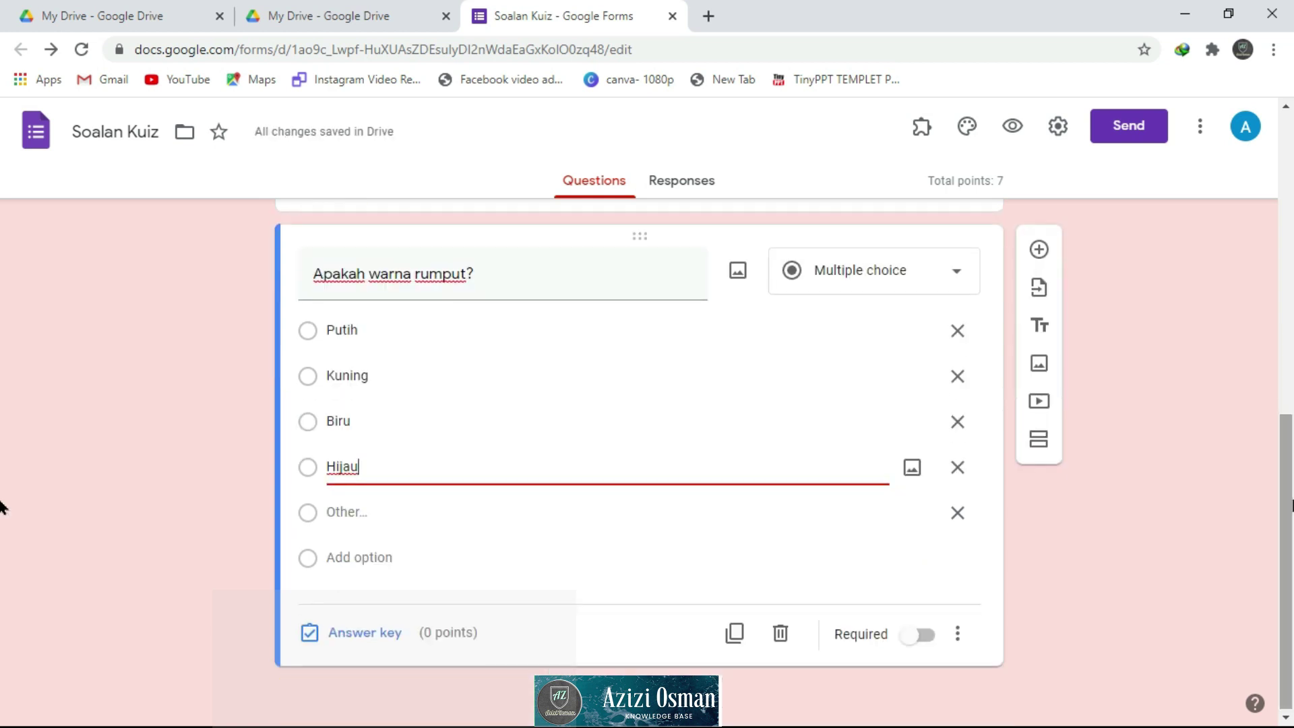
Step: Set Hijau as the correct answer worth 1 point and make the grass colour question required
{"action": "left_click", "coordinate": [350, 637]}
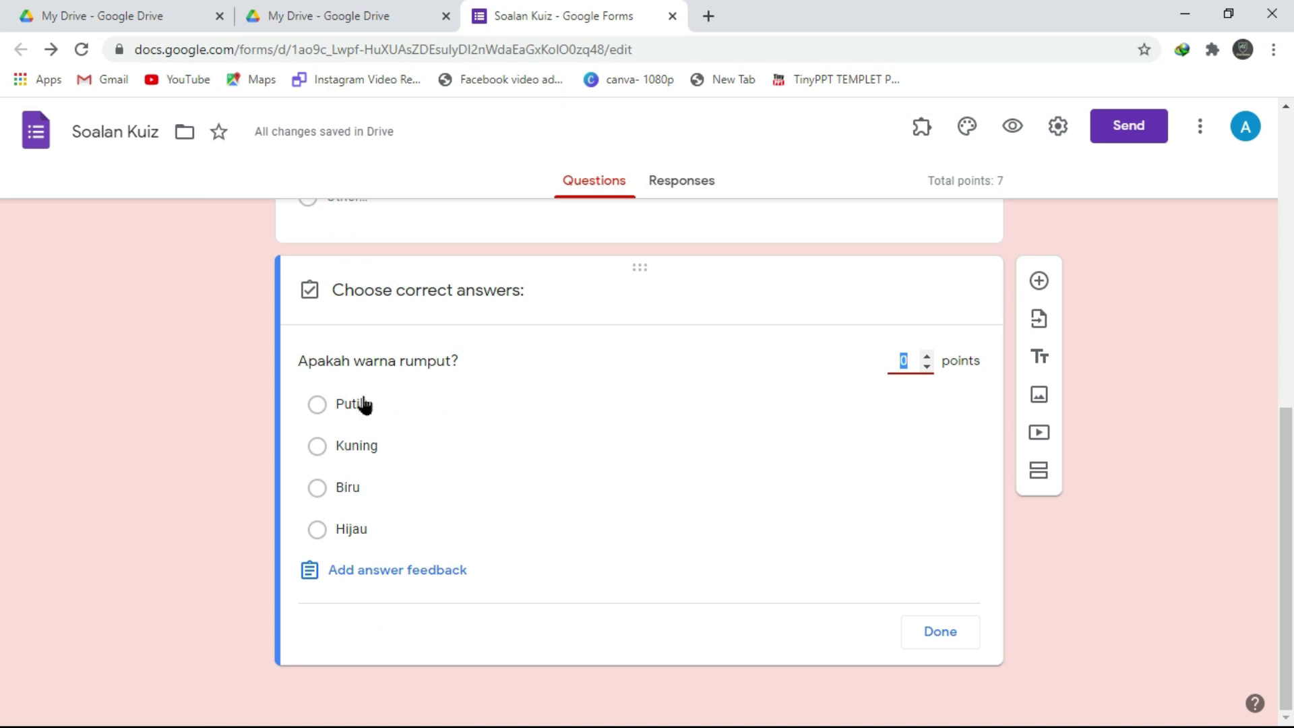
{"action": "left_click", "coordinate": [315, 531]}
{"action": "left_click", "coordinate": [912, 358]}
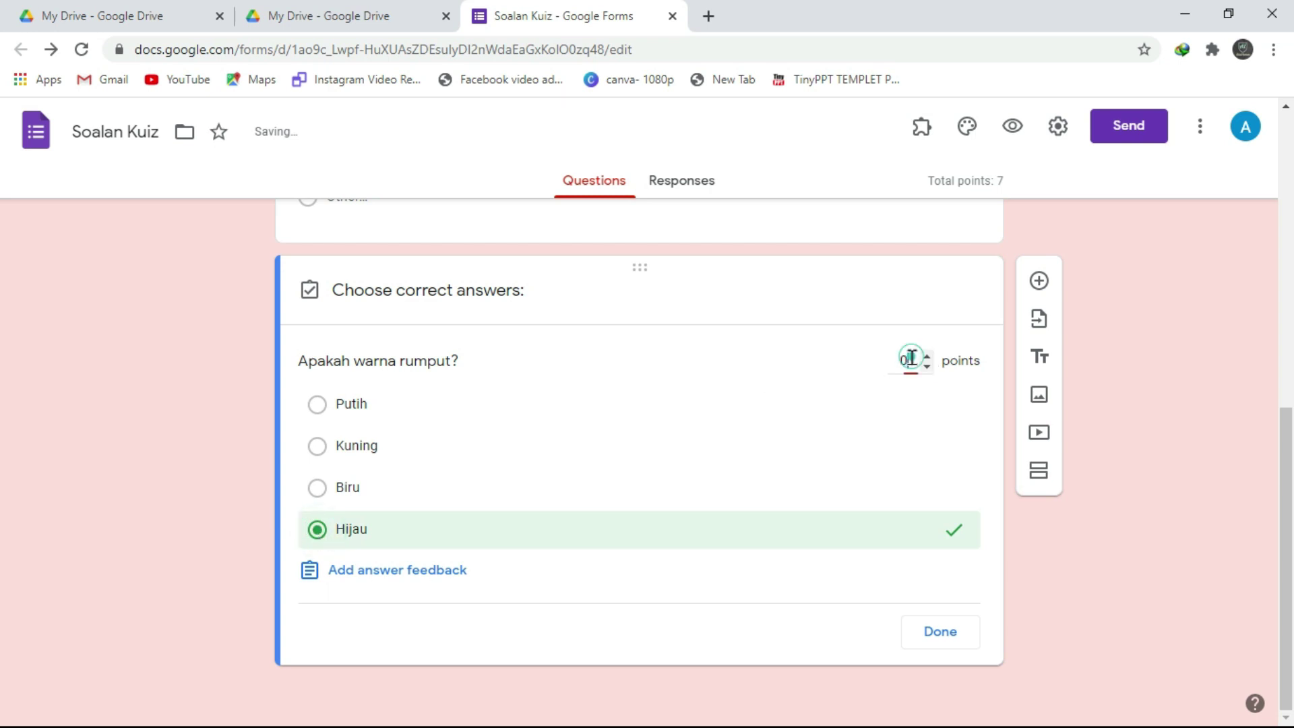
{"action": "key", "text": "BackSpace"}
{"action": "type", "text": "1"}
{"action": "left_click", "coordinate": [941, 640]}
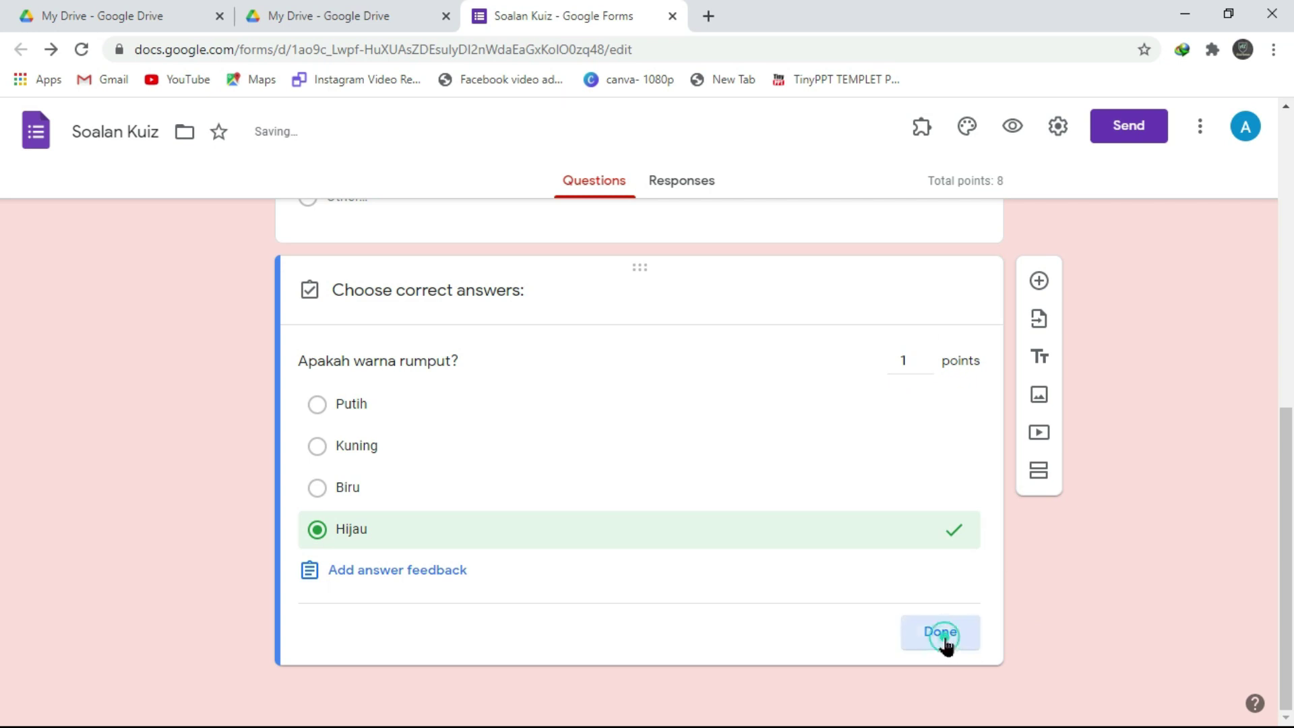
{"action": "left_click", "coordinate": [928, 668]}
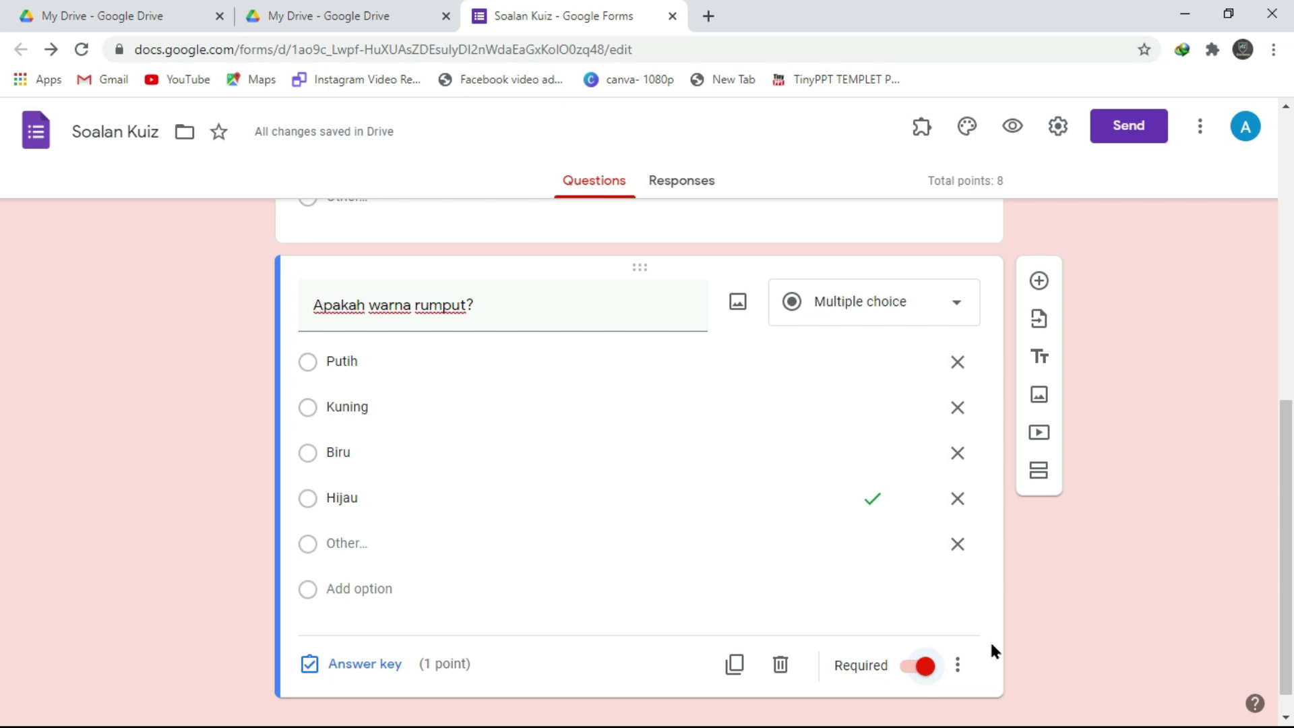
Step: Preview the quiz as a respondent and examine its title, description, required note and questions
{"action": "left_click_drag", "start_coordinate": [1283, 511], "coordinate": [1288, 232]}
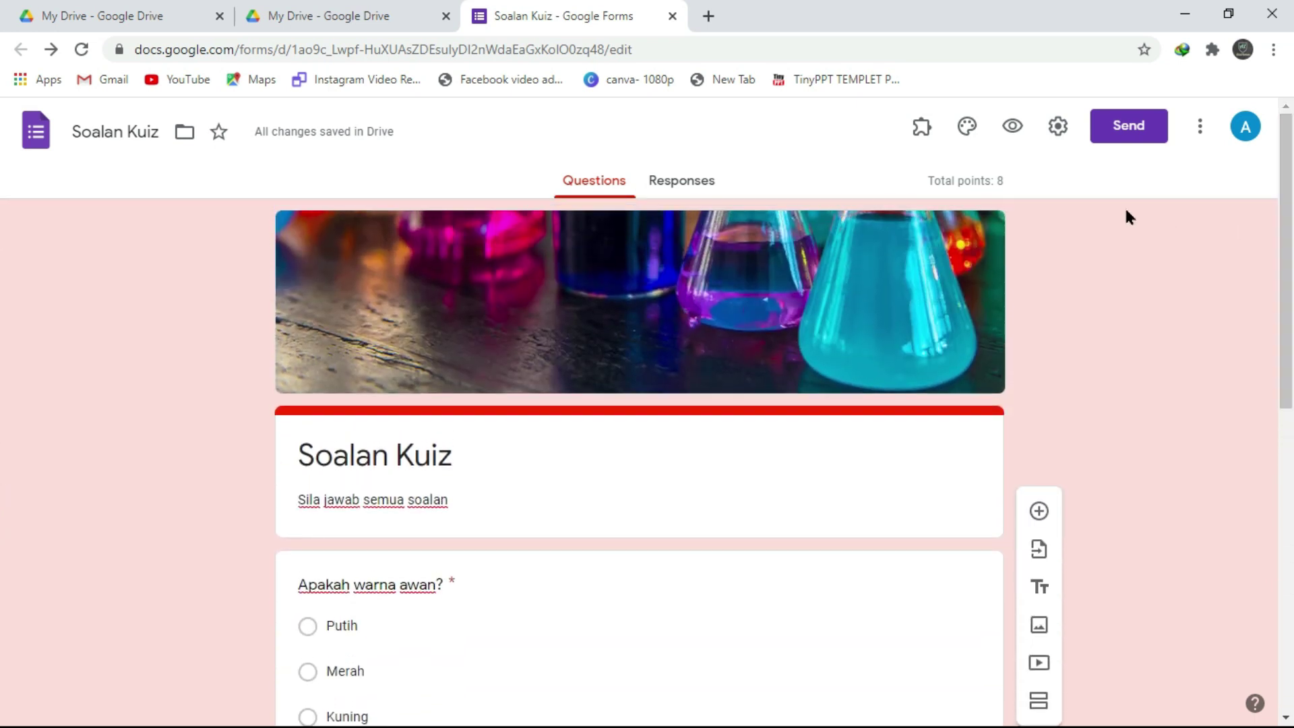
{"action": "left_click", "coordinate": [1017, 144]}
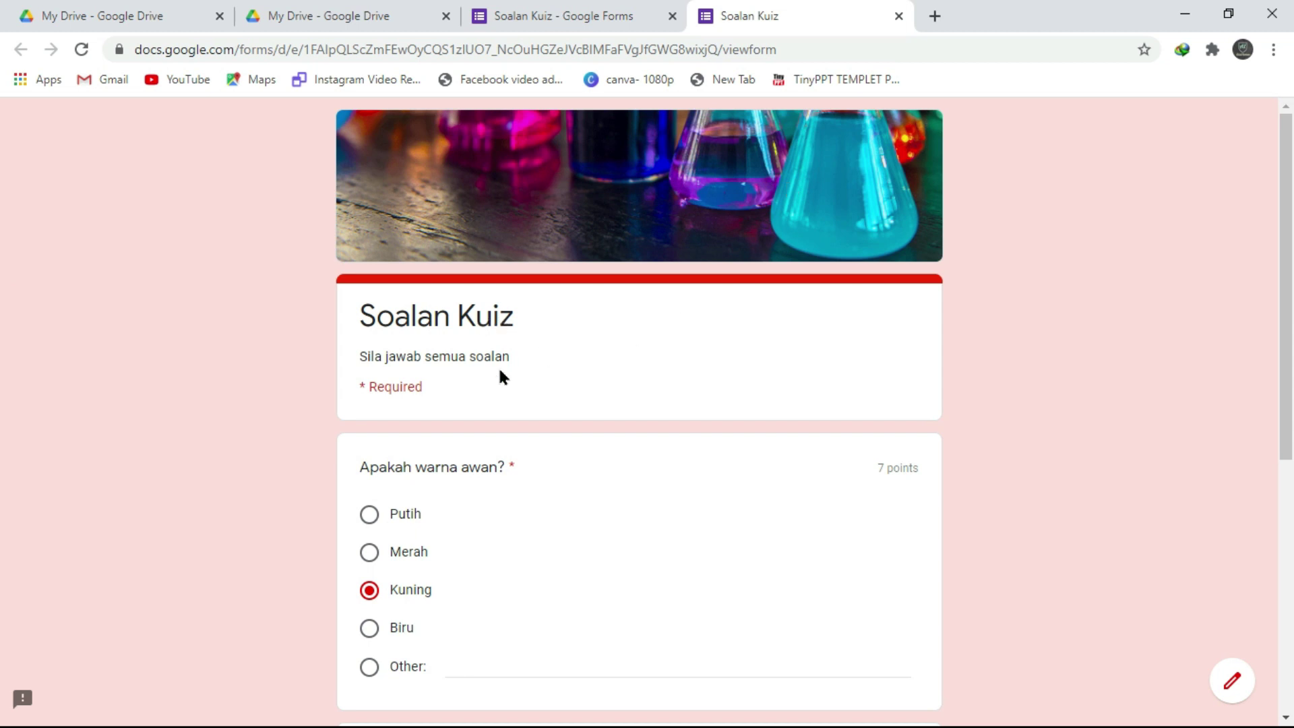
{"action": "left_click_drag", "start_coordinate": [532, 360], "coordinate": [443, 355]}
{"action": "left_click", "coordinate": [351, 367]}
{"action": "triple_click", "coordinate": [370, 355]}
{"action": "left_click", "coordinate": [364, 325]}
{"action": "left_click_drag", "start_coordinate": [364, 325], "coordinate": [528, 322]}
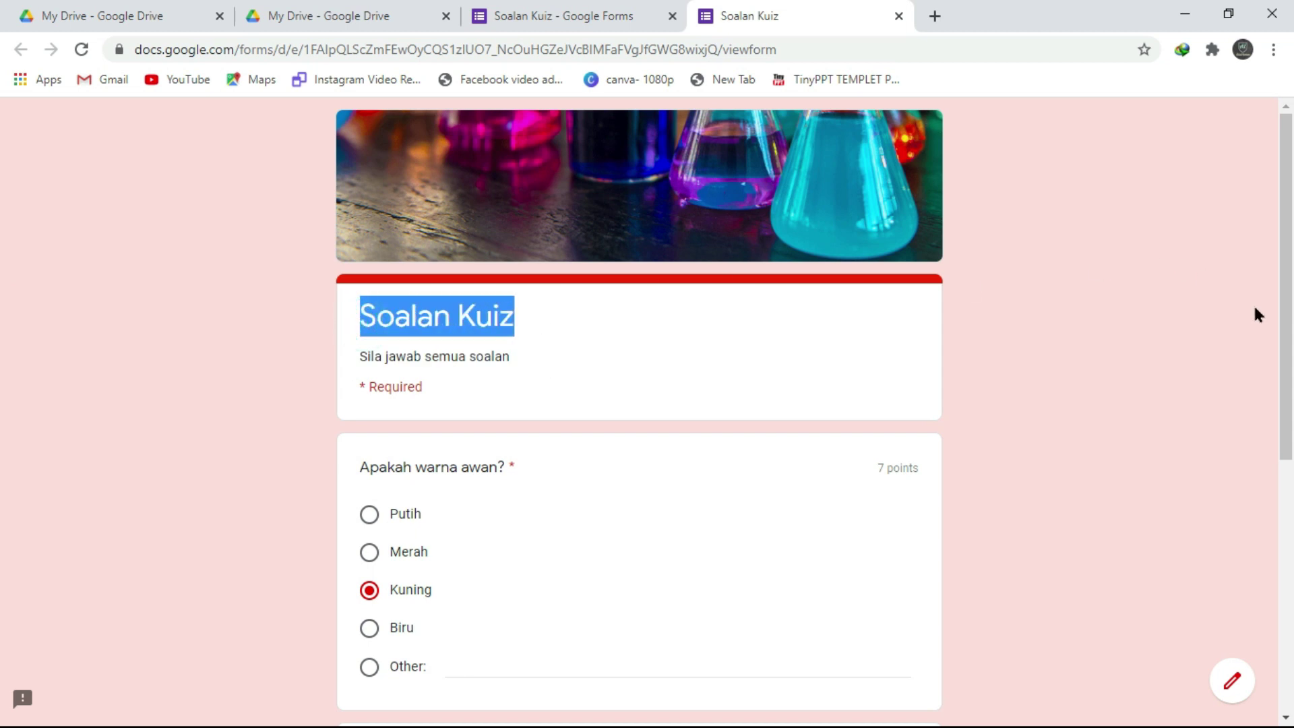
{"action": "scroll", "coordinate": [1285, 319], "scroll_direction": "down", "scroll_amount": 3}
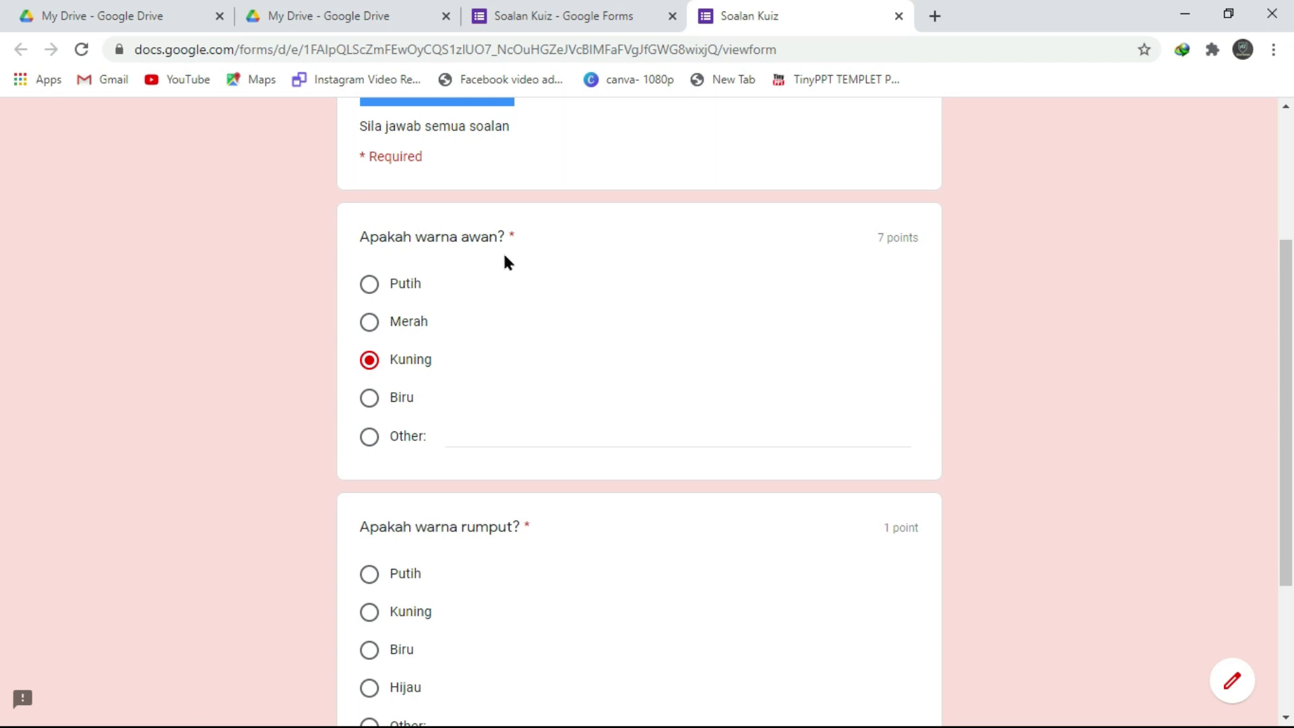
{"action": "left_click_drag", "start_coordinate": [443, 157], "coordinate": [345, 158]}
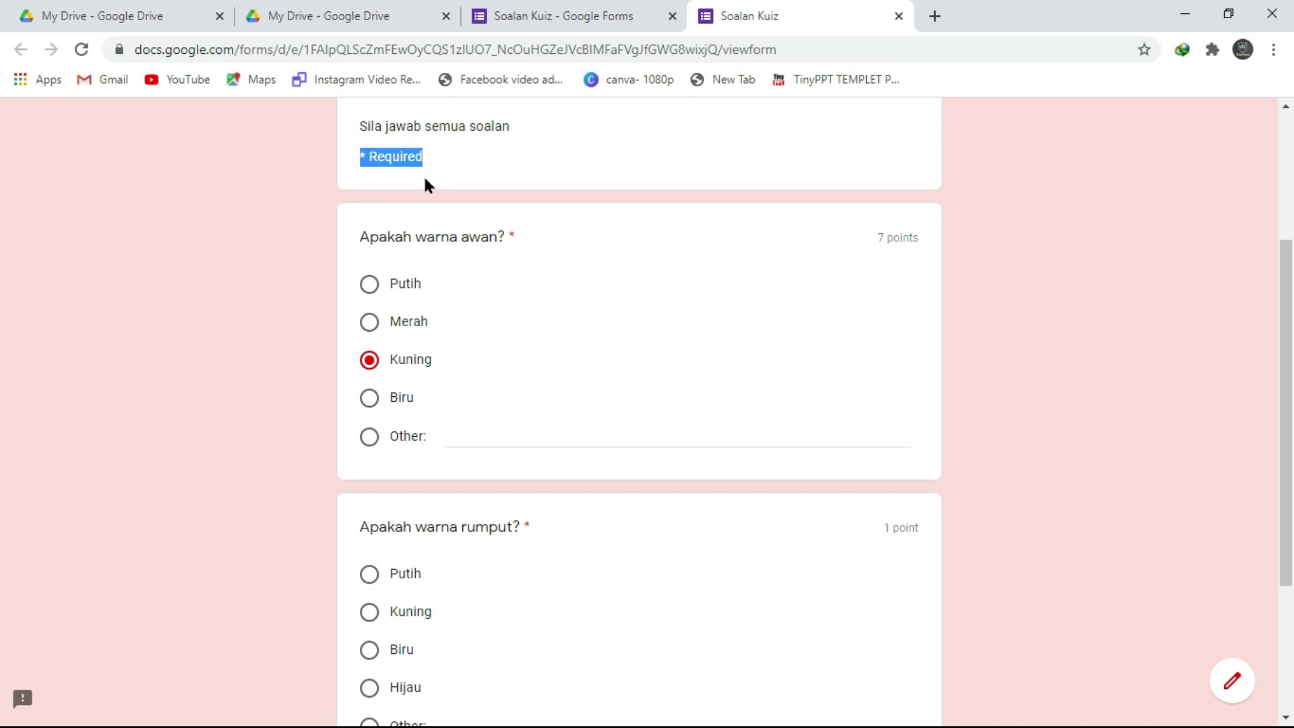
Step: Return to the form editor and check the Required setting of the cloud colour question
{"action": "left_click", "coordinate": [583, 14]}
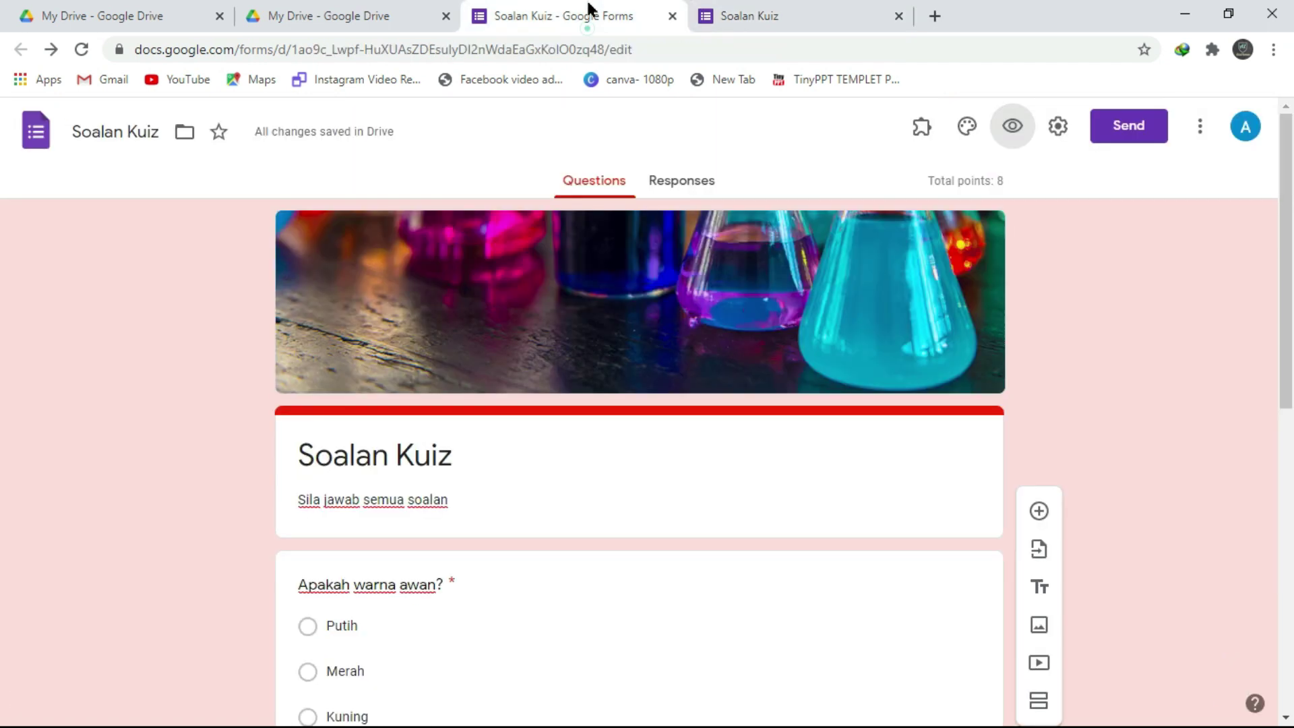
{"action": "left_click_drag", "start_coordinate": [1284, 171], "coordinate": [1290, 311]}
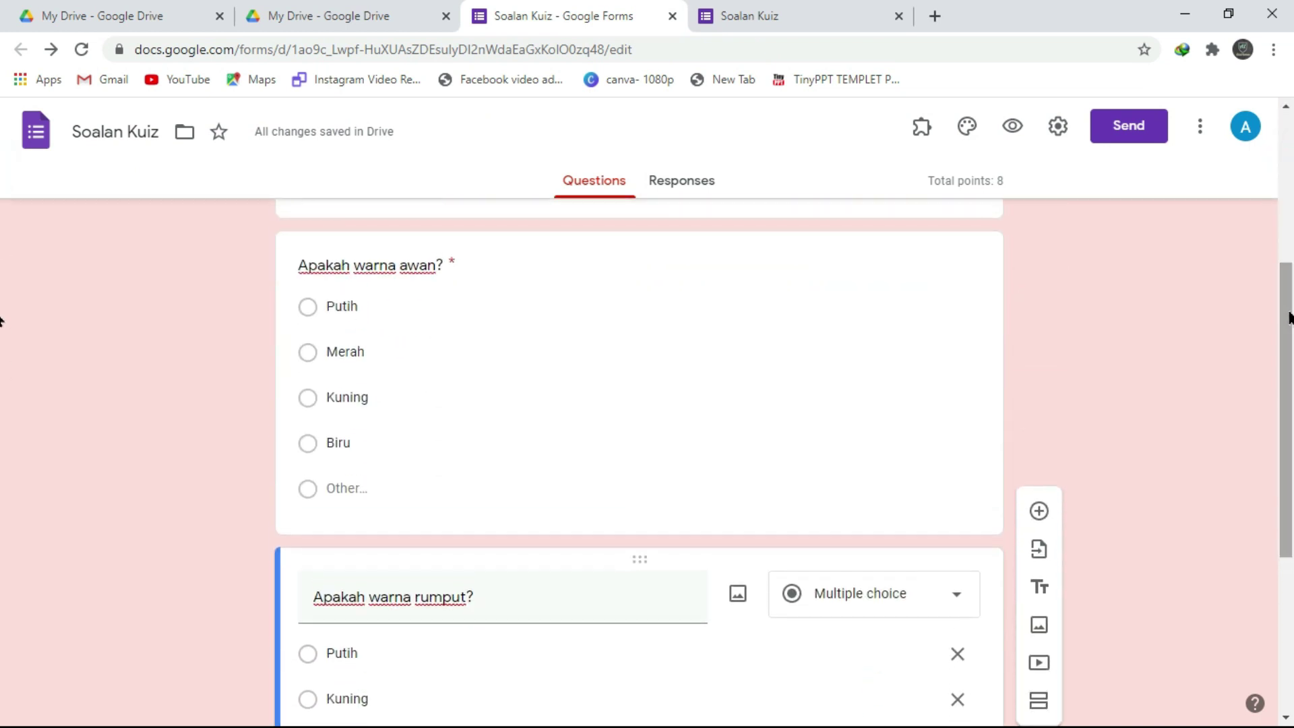
{"action": "left_click", "coordinate": [842, 325]}
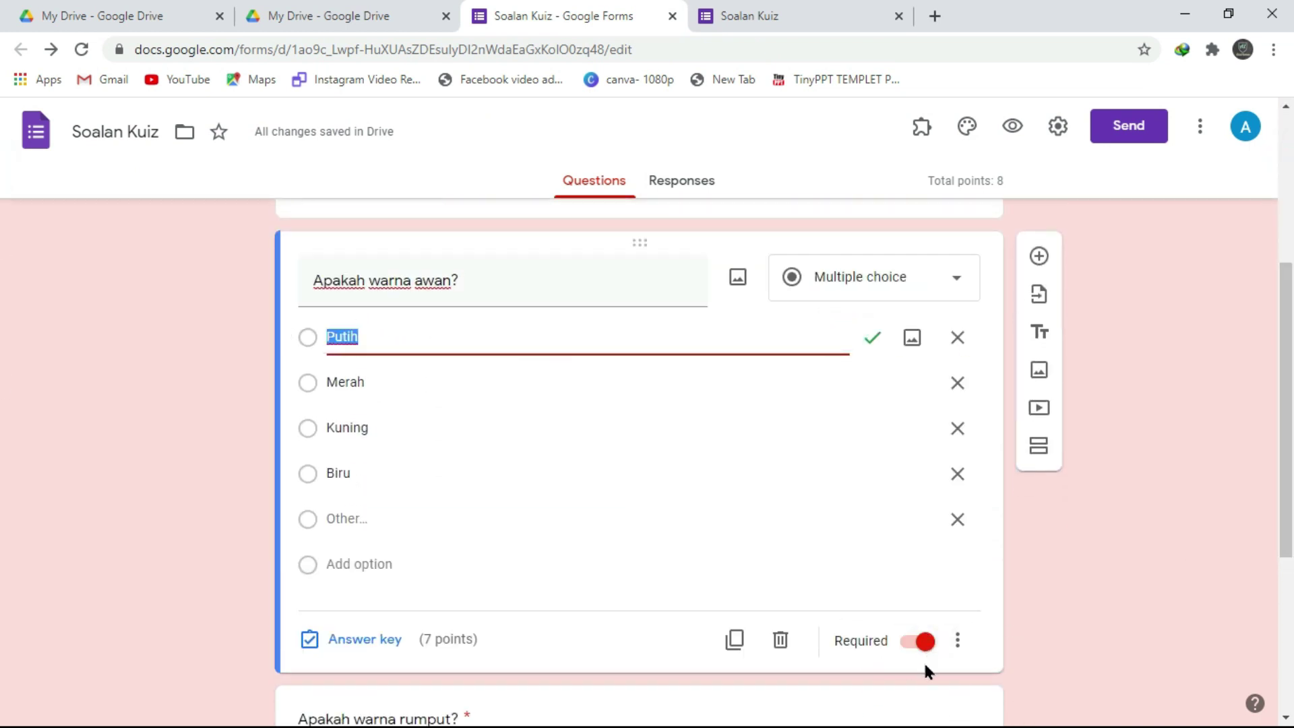
Step: In the quiz preview, choose Putih for the cloud colour question and look through the rest of the form
{"action": "left_click", "coordinate": [825, 23]}
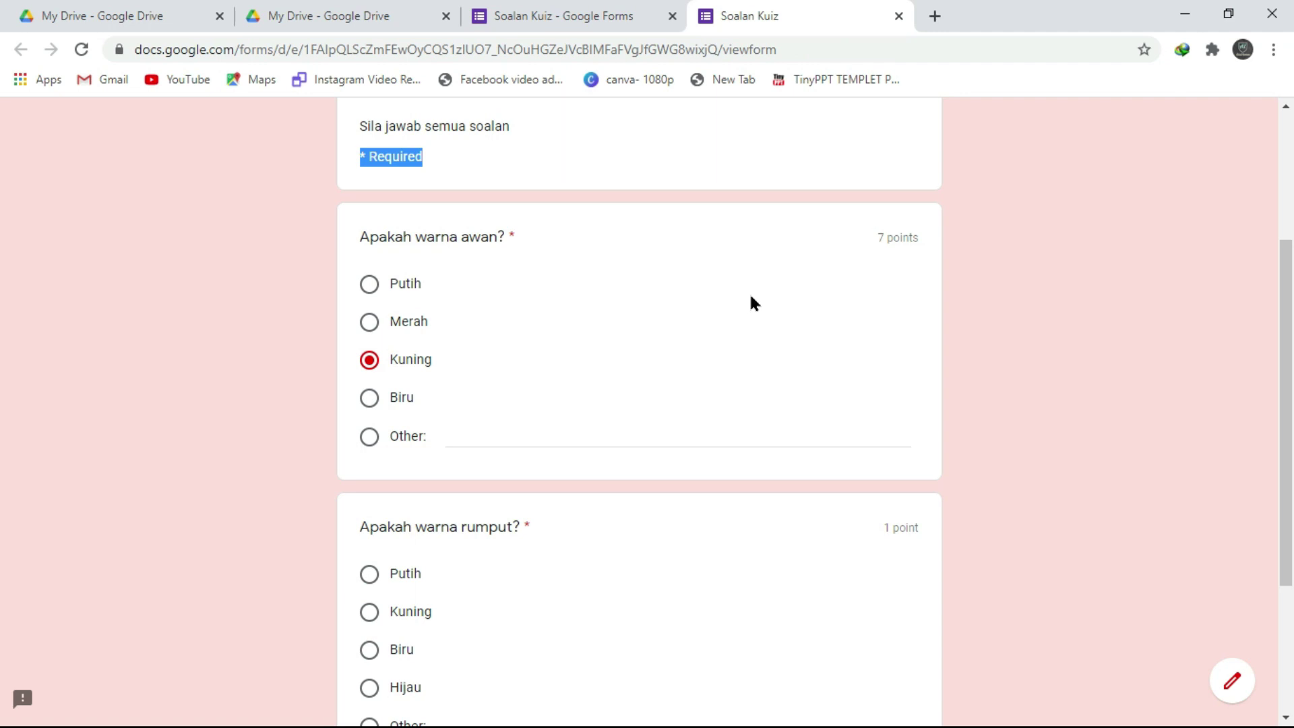
{"action": "scroll", "coordinate": [2, 319], "scroll_direction": "down", "scroll_amount": 2}
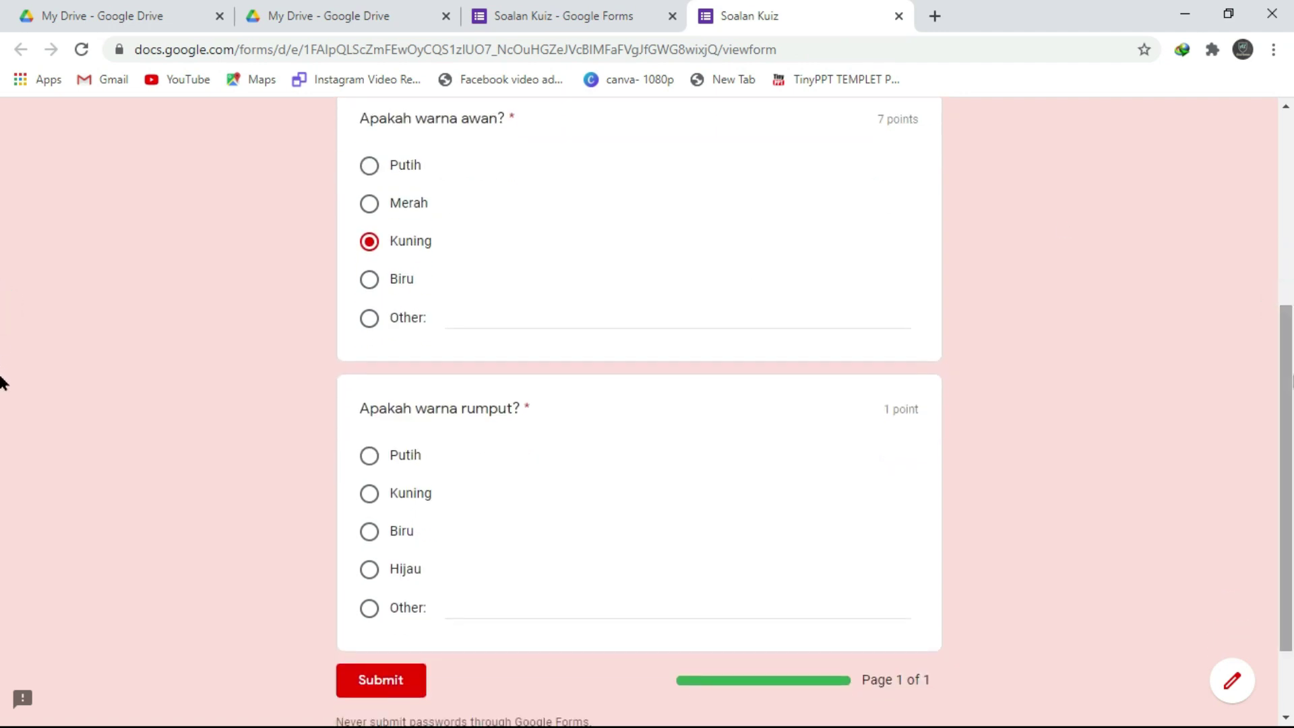
{"action": "left_click", "coordinate": [567, 297]}
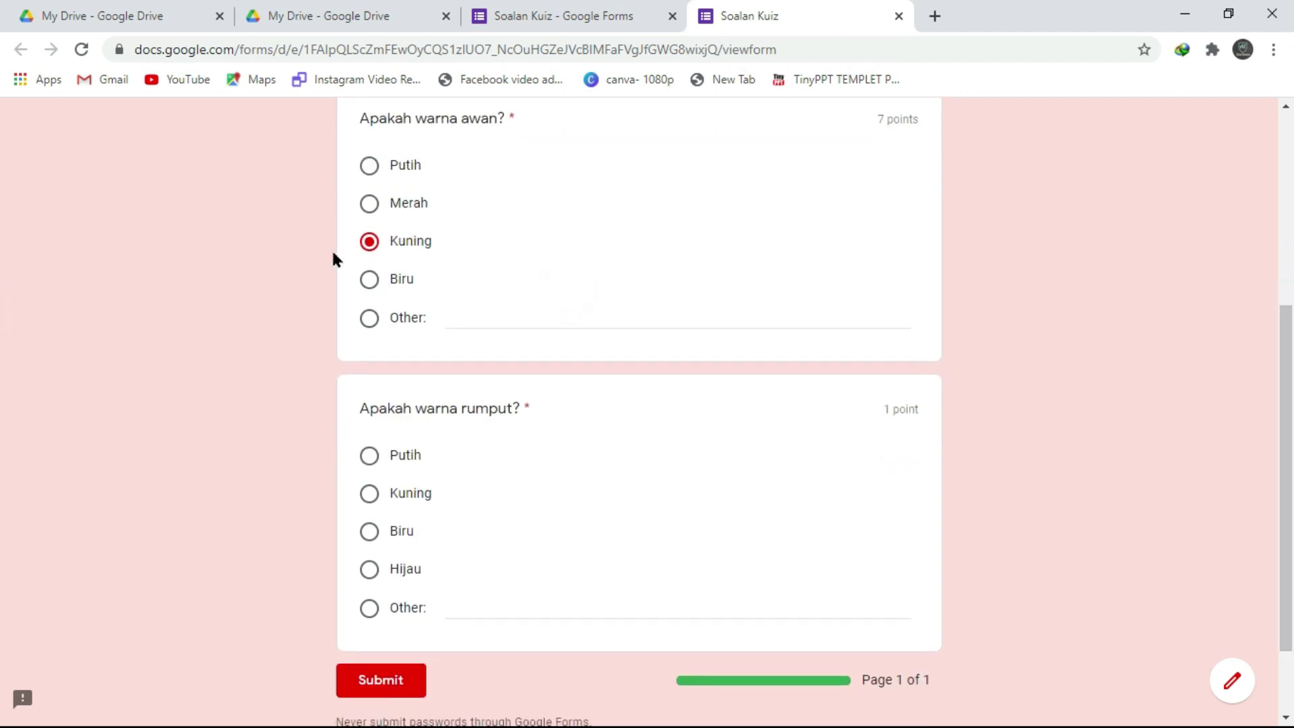
{"action": "left_click", "coordinate": [371, 280]}
{"action": "left_click", "coordinate": [369, 168]}
{"action": "scroll", "coordinate": [1283, 344], "scroll_direction": "down", "scroll_amount": 2}
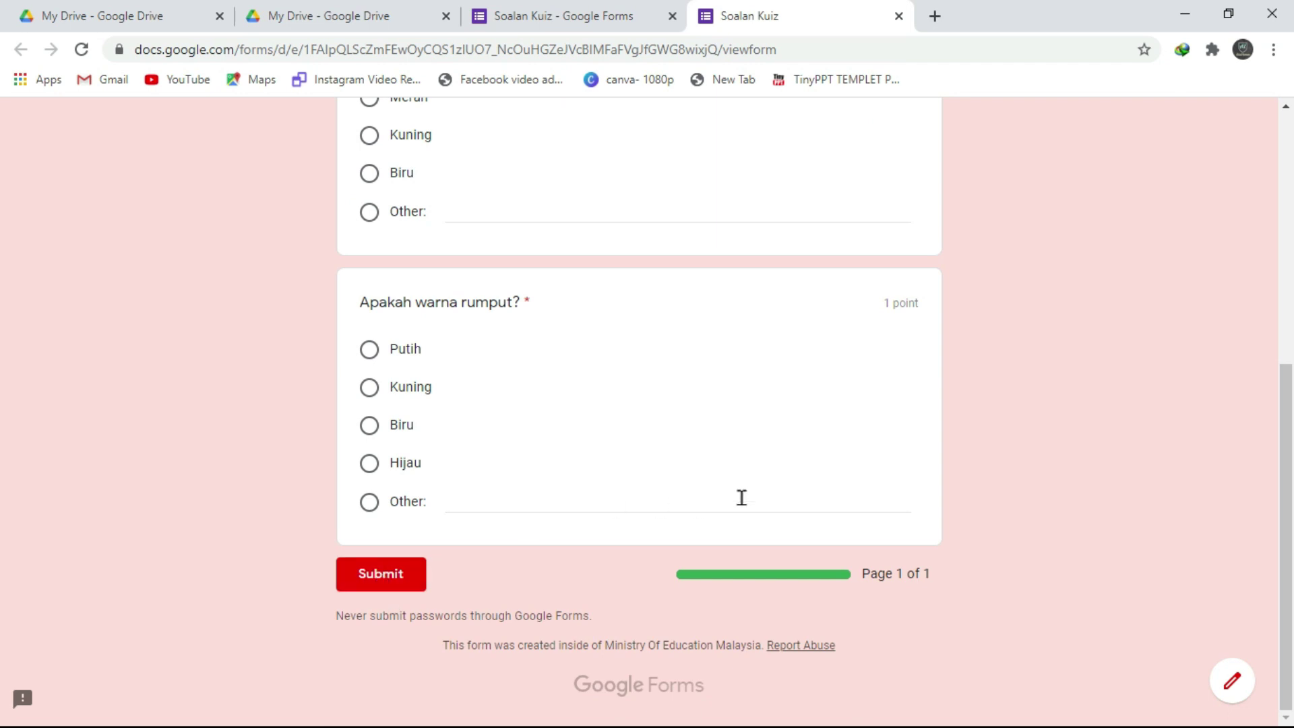
Step: From the form editor, create a shortened link for sharing the quiz, copy it and close the sending options
{"action": "left_click", "coordinate": [609, 10]}
{"action": "left_click", "coordinate": [1159, 287]}
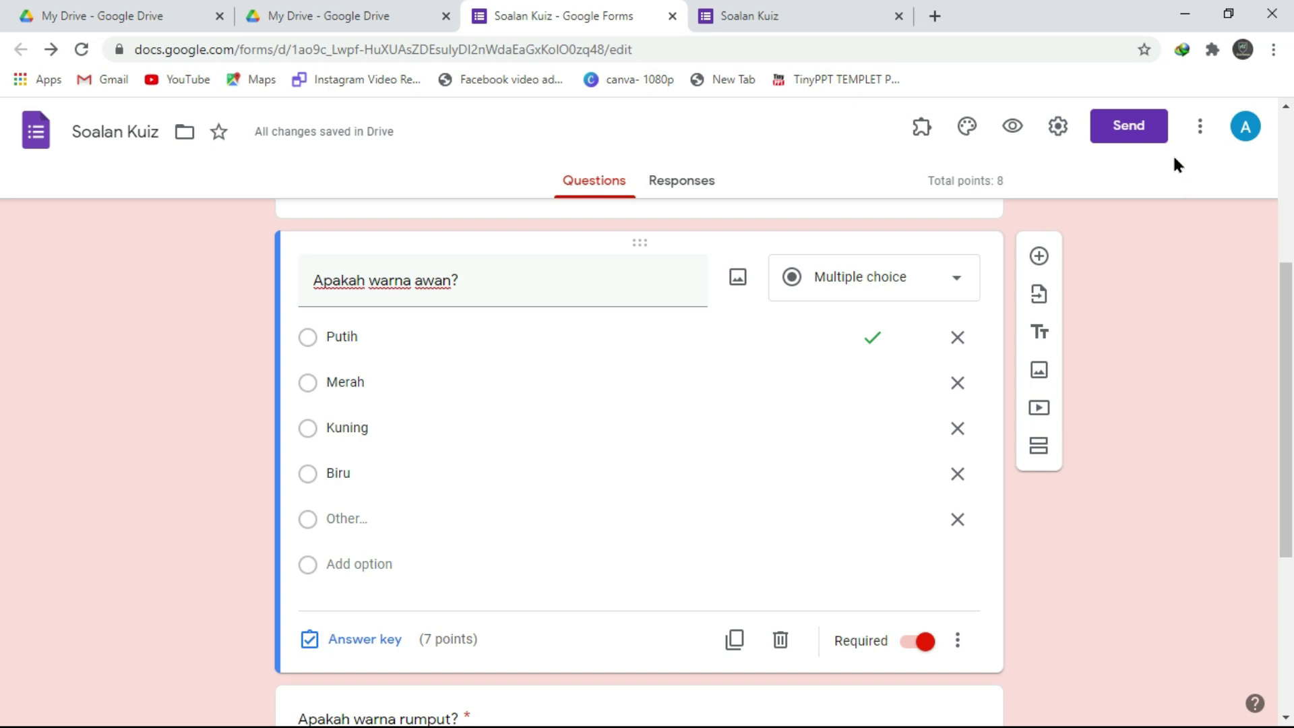
{"action": "left_click", "coordinate": [1145, 138]}
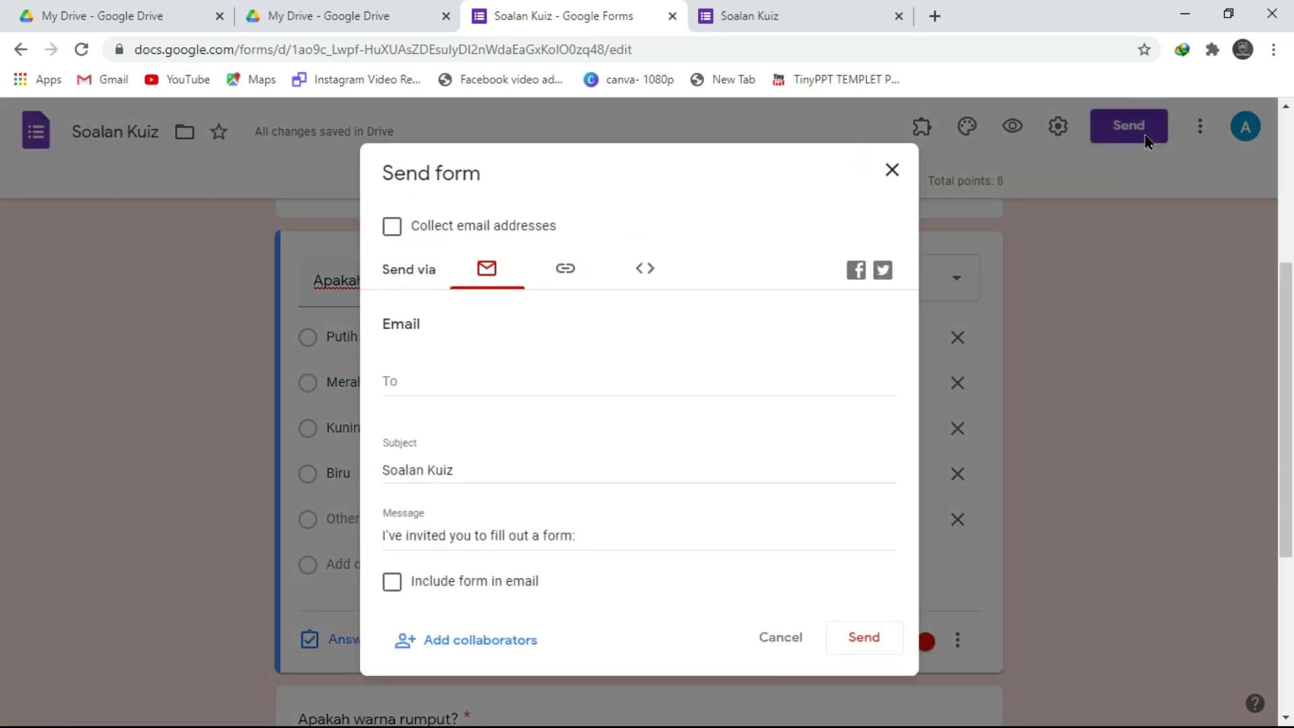
{"action": "left_click", "coordinate": [565, 284]}
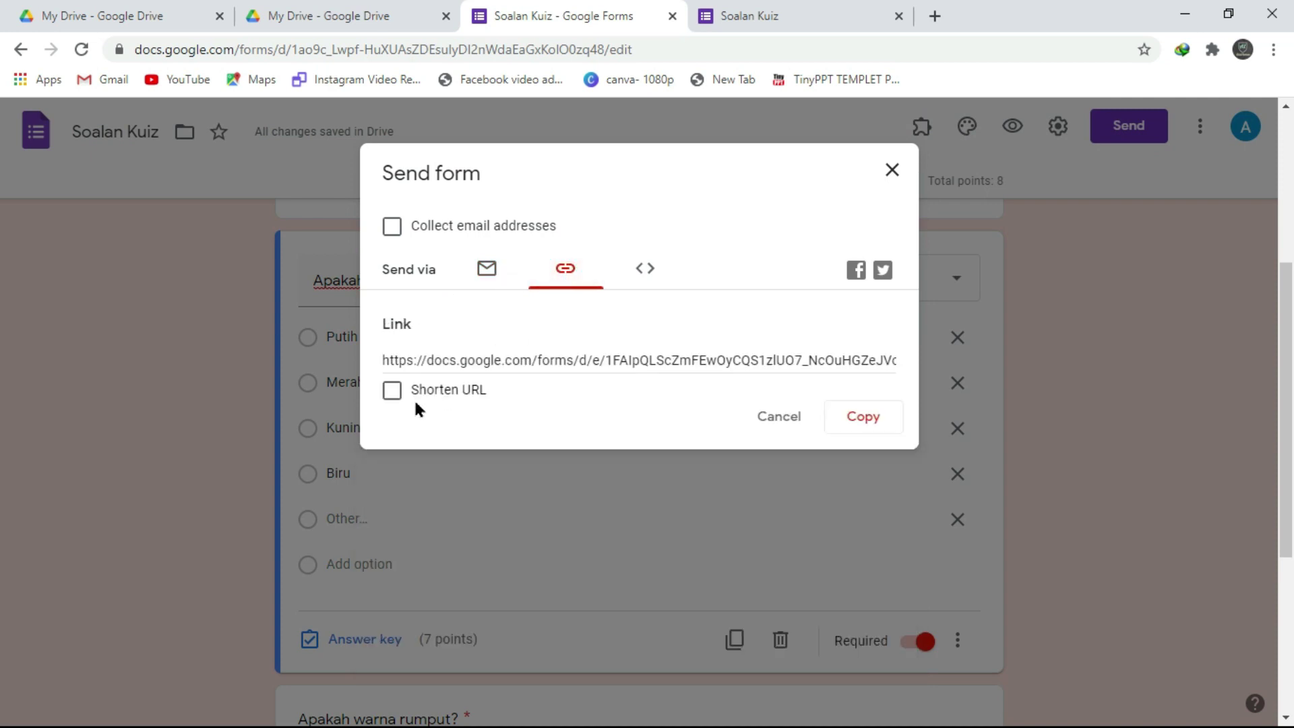
{"action": "left_click", "coordinate": [394, 399]}
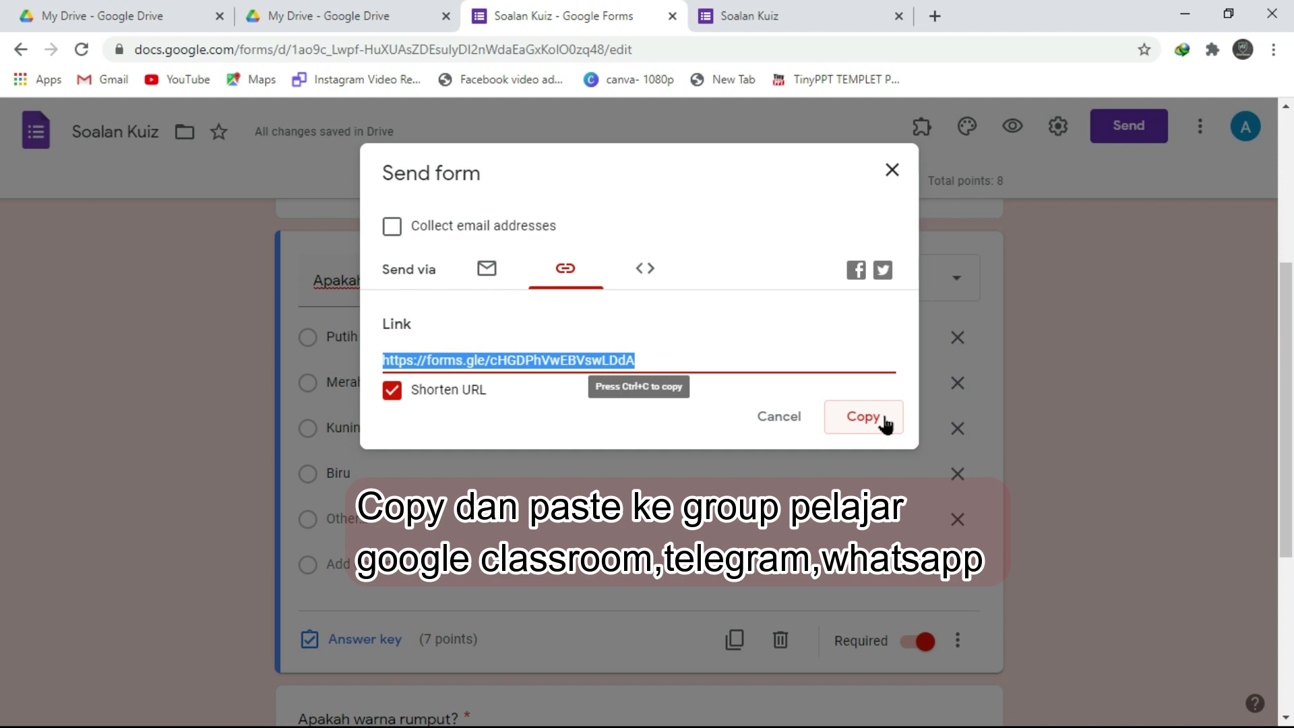
{"action": "left_click", "coordinate": [893, 171]}
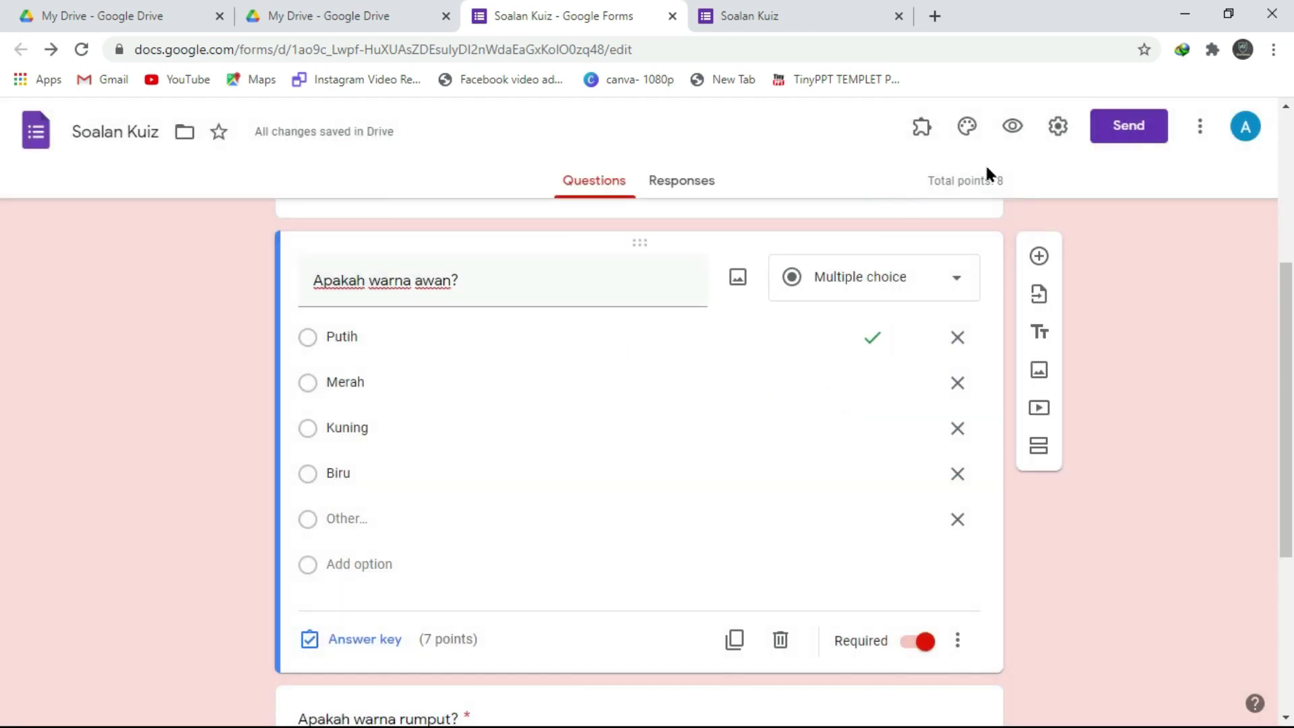
Step: Switch to Google Drive and create a new blank Google Form in My Drive
{"action": "left_click", "coordinate": [366, 17]}
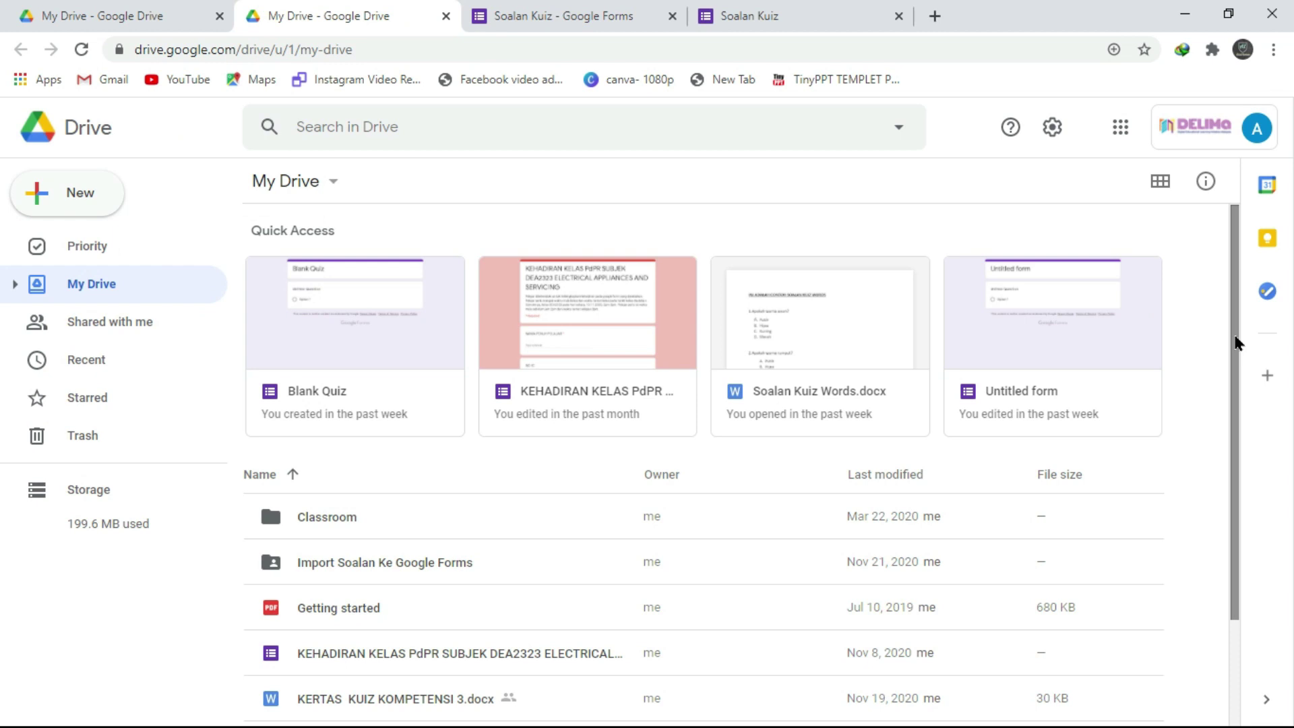
{"action": "left_click_drag", "start_coordinate": [1237, 344], "coordinate": [1265, 477]}
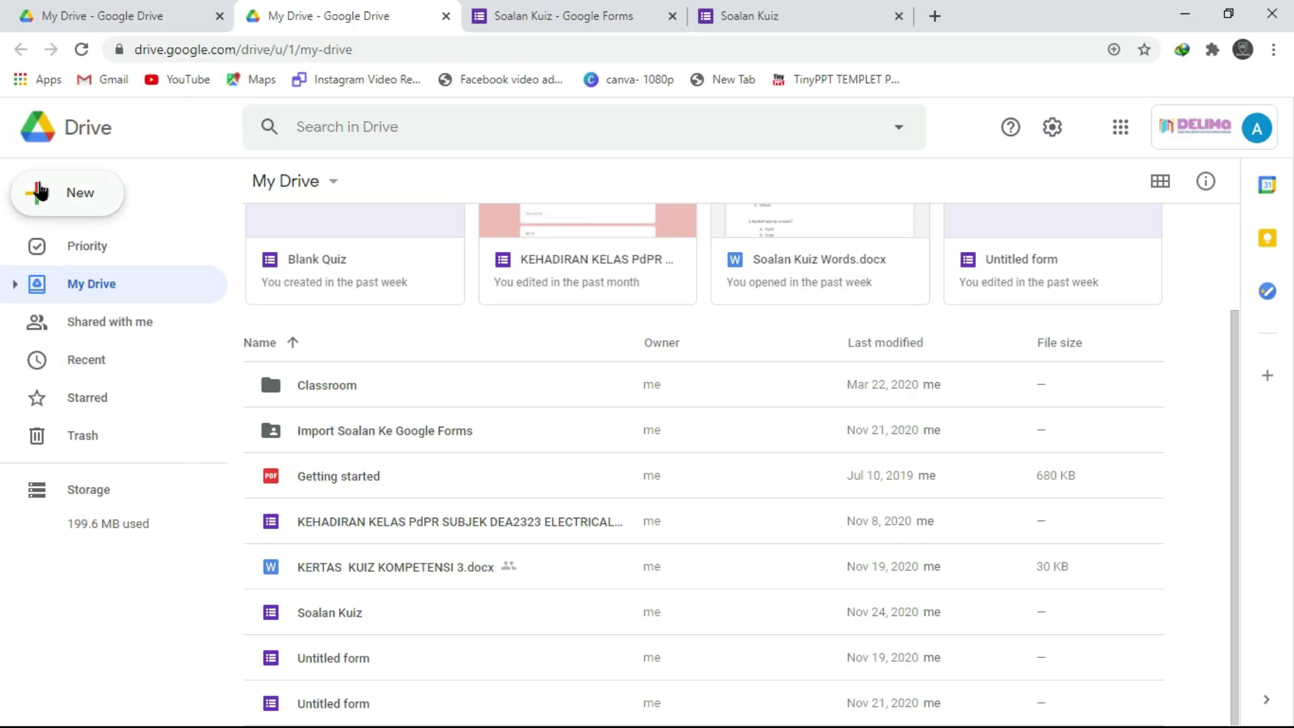
{"action": "left_click", "coordinate": [39, 192]}
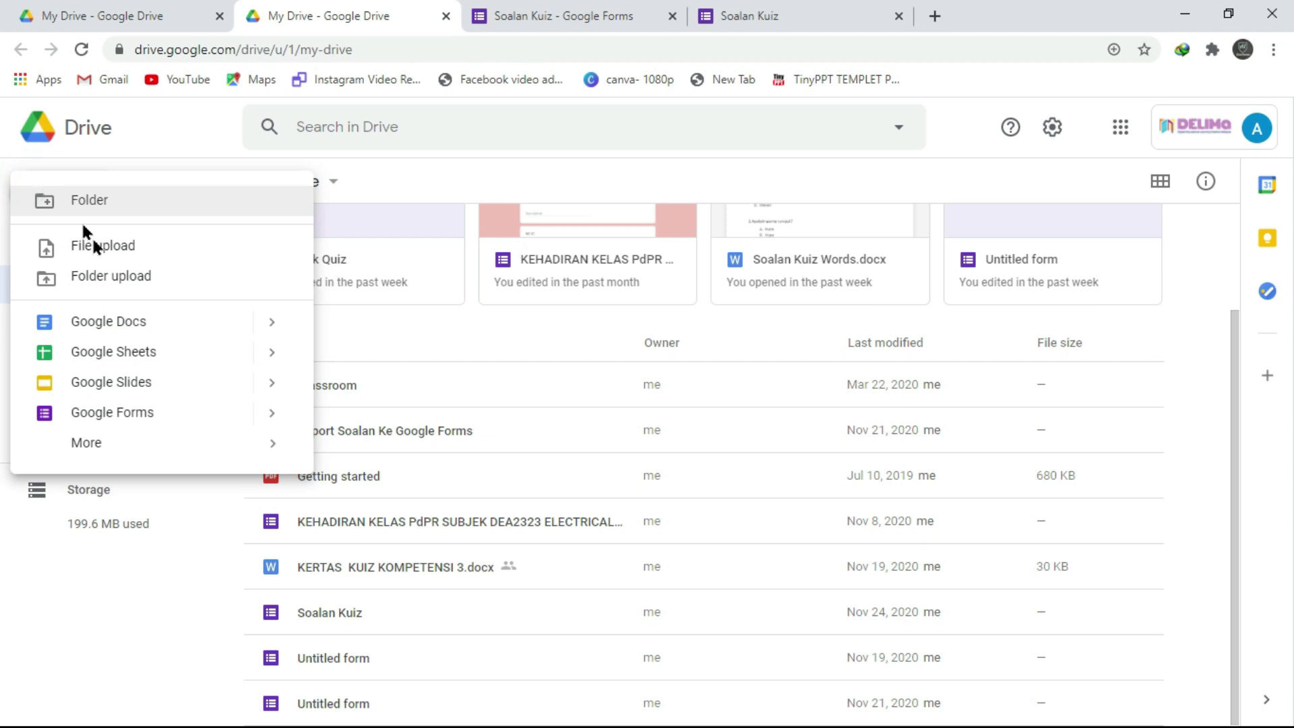
{"action": "left_click", "coordinate": [164, 414]}
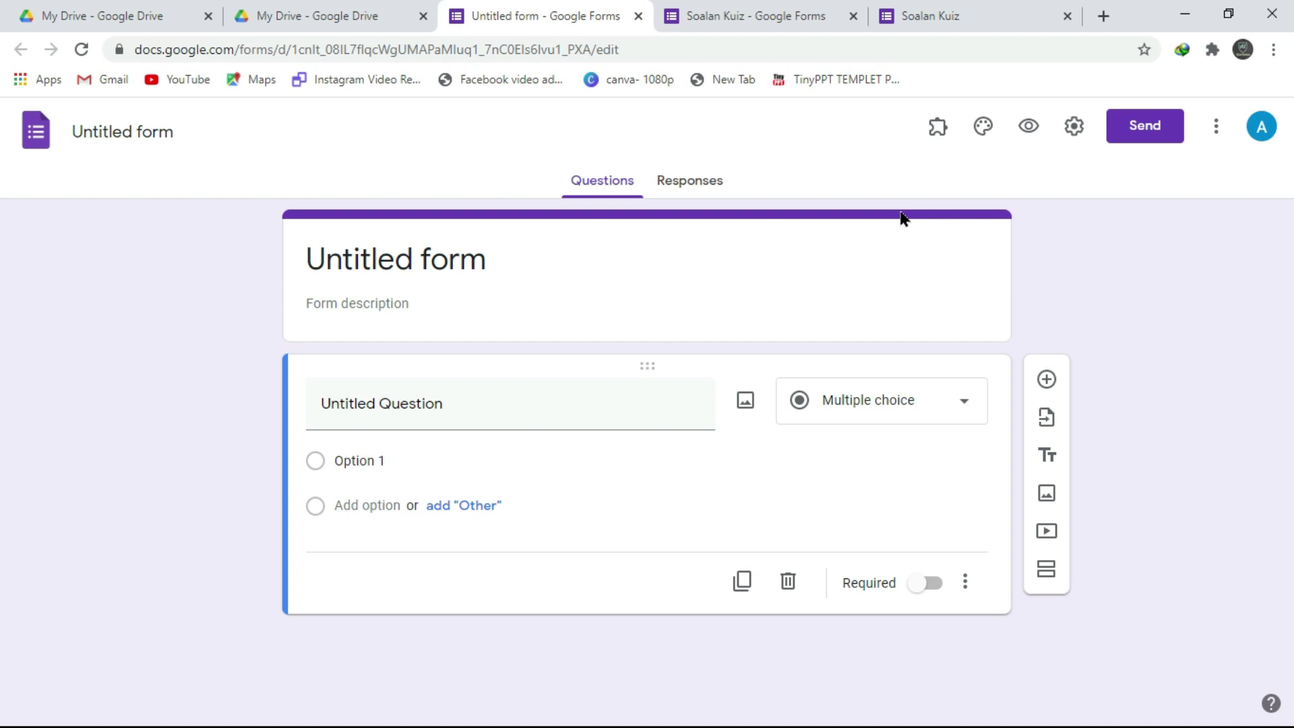
Step: In the form's general settings, collect email addresses, remove the Ministry Of Education Malaysia restriction and let respondents see summary charts and text responses
{"action": "left_click", "coordinate": [1075, 127]}
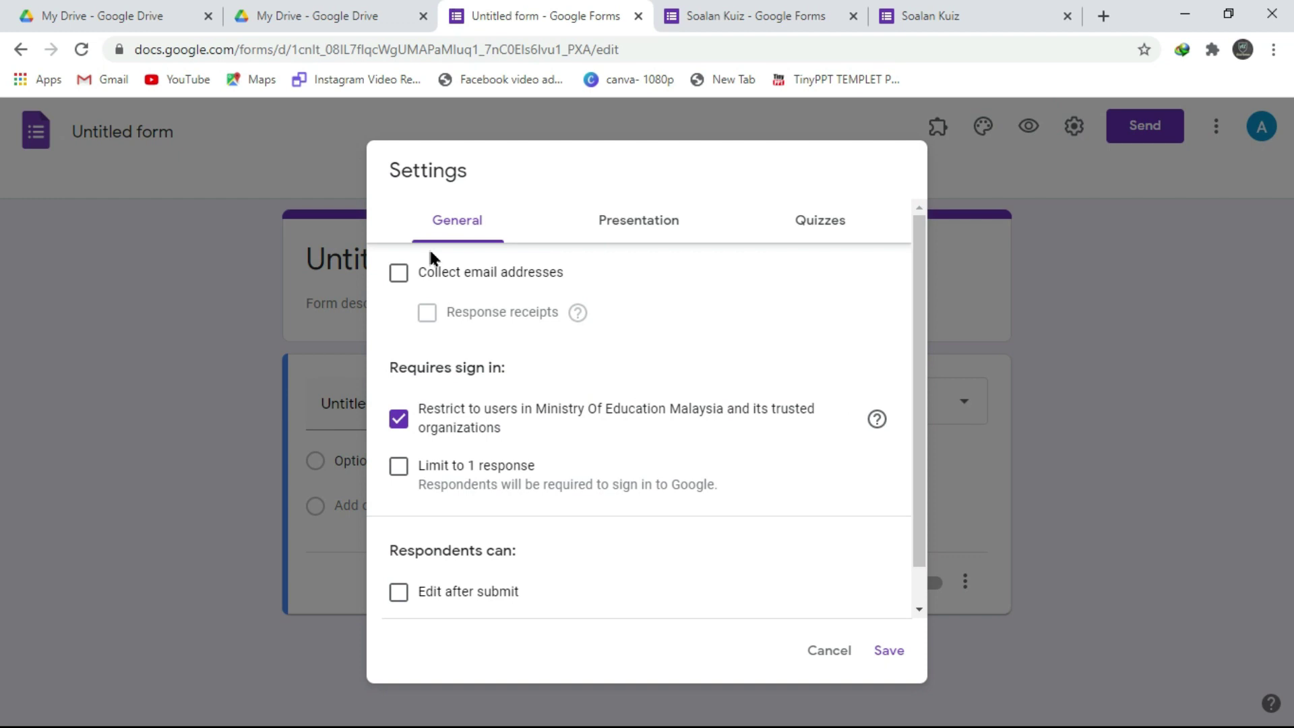
{"action": "left_click", "coordinate": [400, 274]}
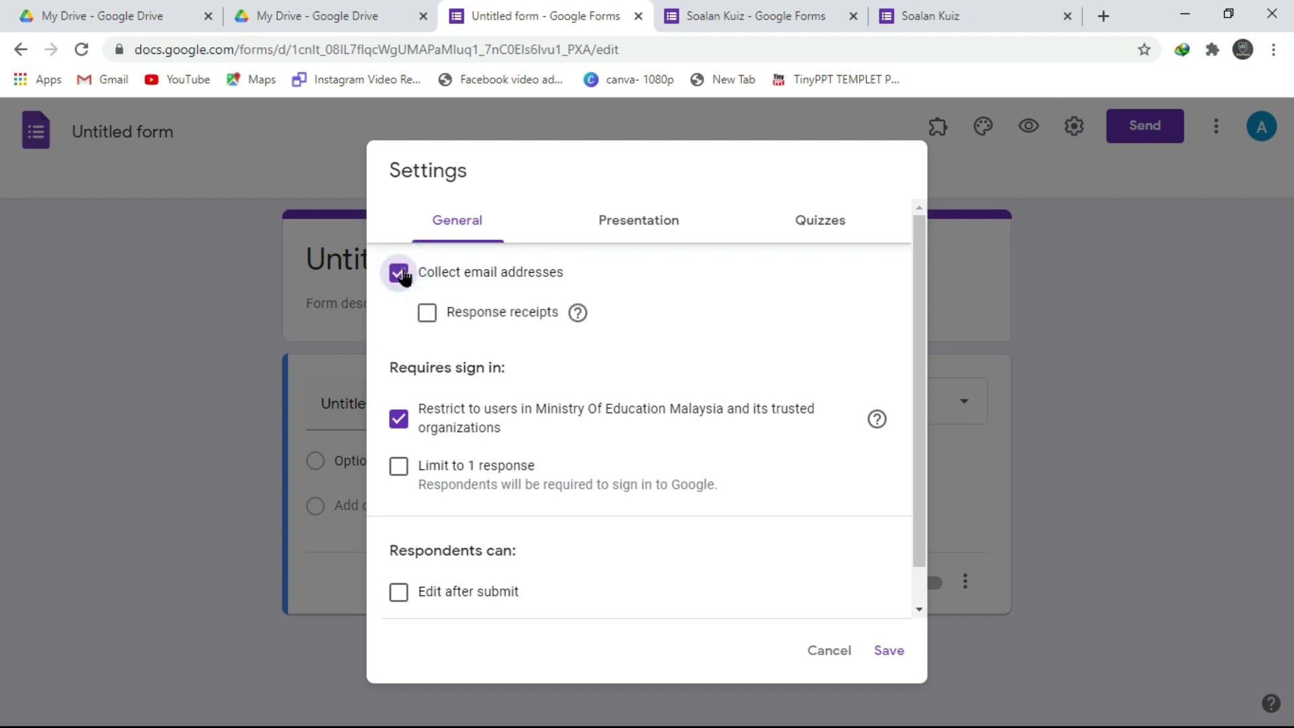
{"action": "left_click", "coordinate": [398, 421]}
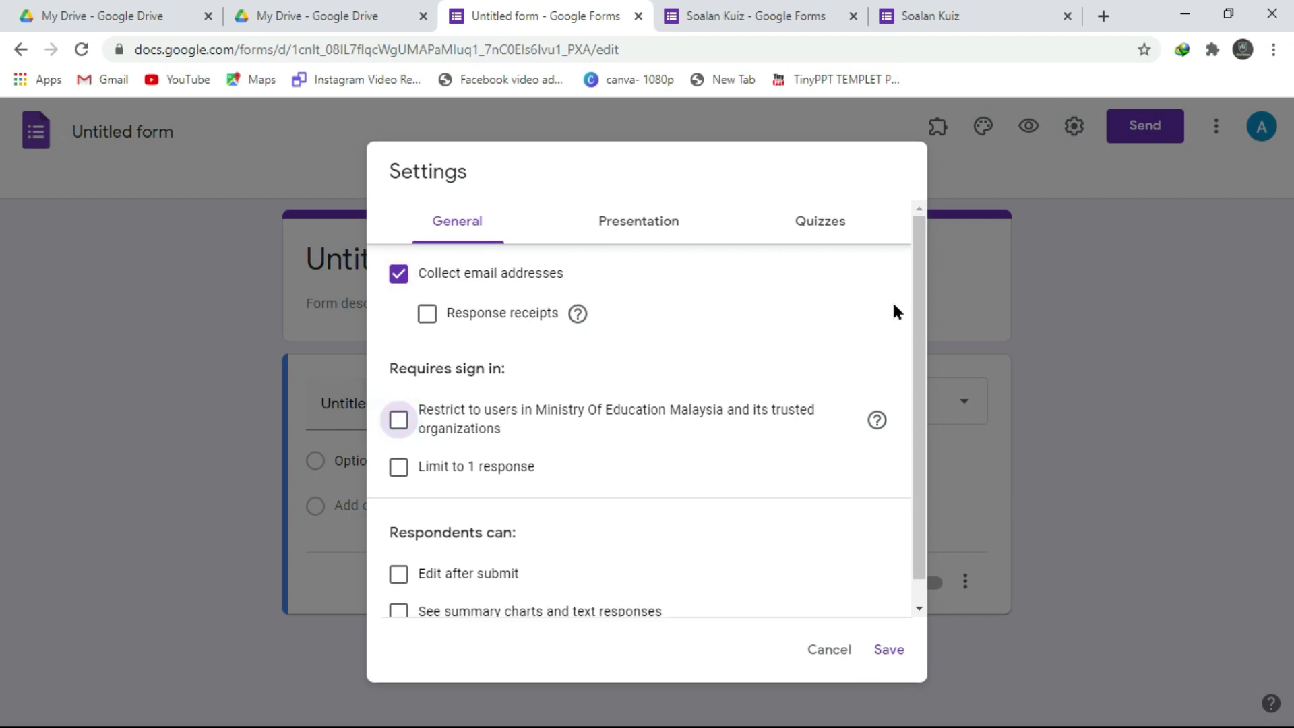
{"action": "left_click_drag", "start_coordinate": [921, 290], "coordinate": [920, 303]}
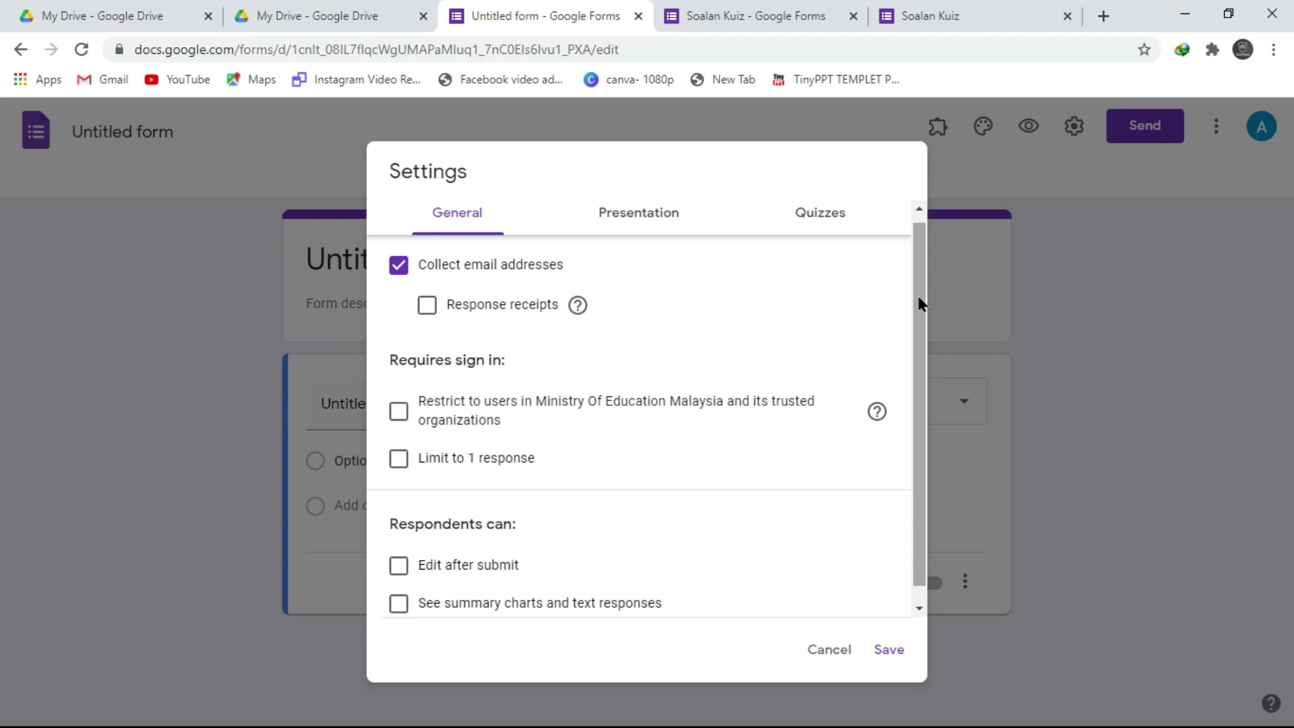
{"action": "scroll", "coordinate": [915, 296], "scroll_direction": "down", "scroll_amount": 1}
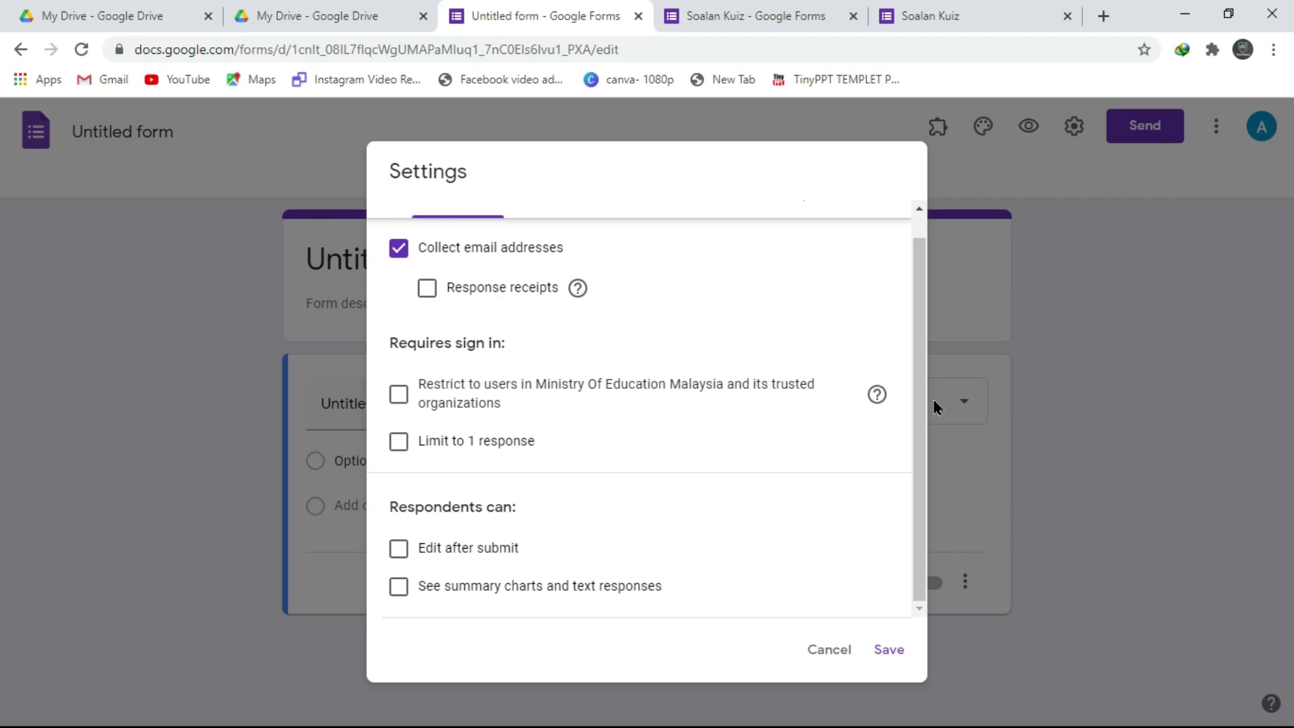
{"action": "left_click", "coordinate": [401, 588]}
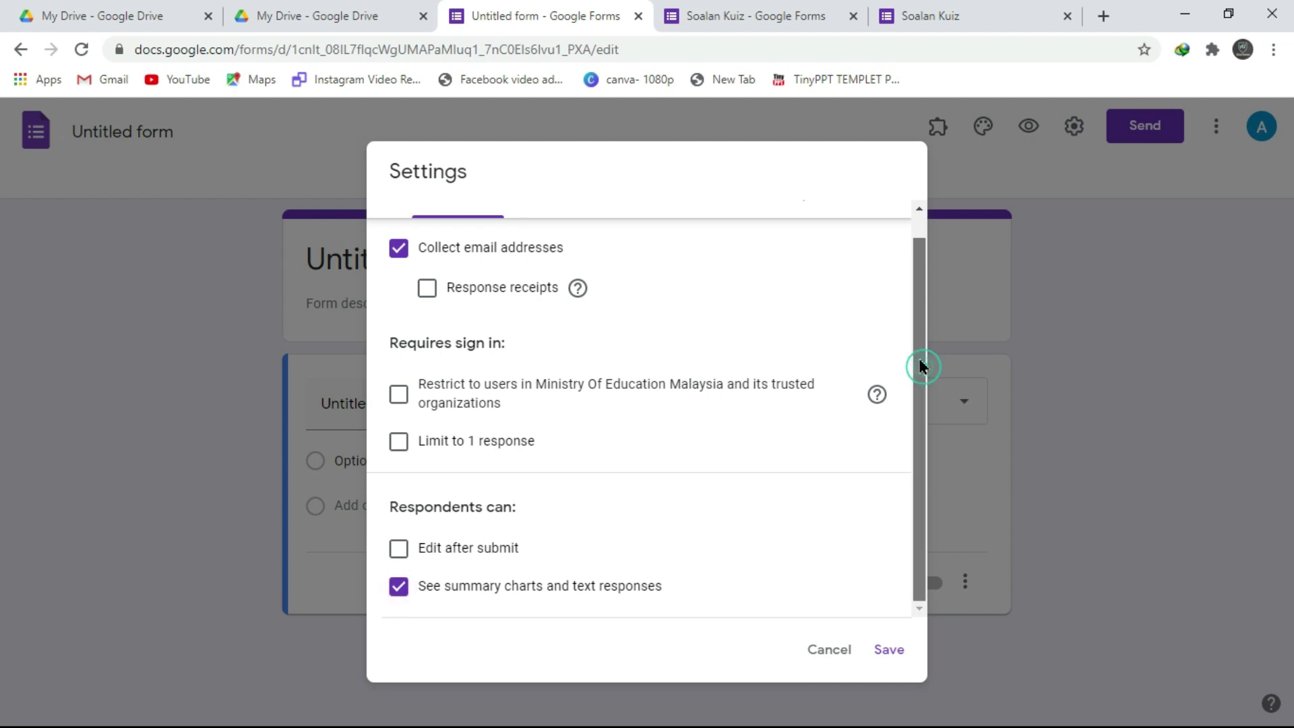
{"action": "scroll", "coordinate": [919, 364], "scroll_direction": "up", "scroll_amount": 1}
Step: In the presentation settings, enable the progress bar and disable the link to submit another response
{"action": "left_click", "coordinate": [644, 228]}
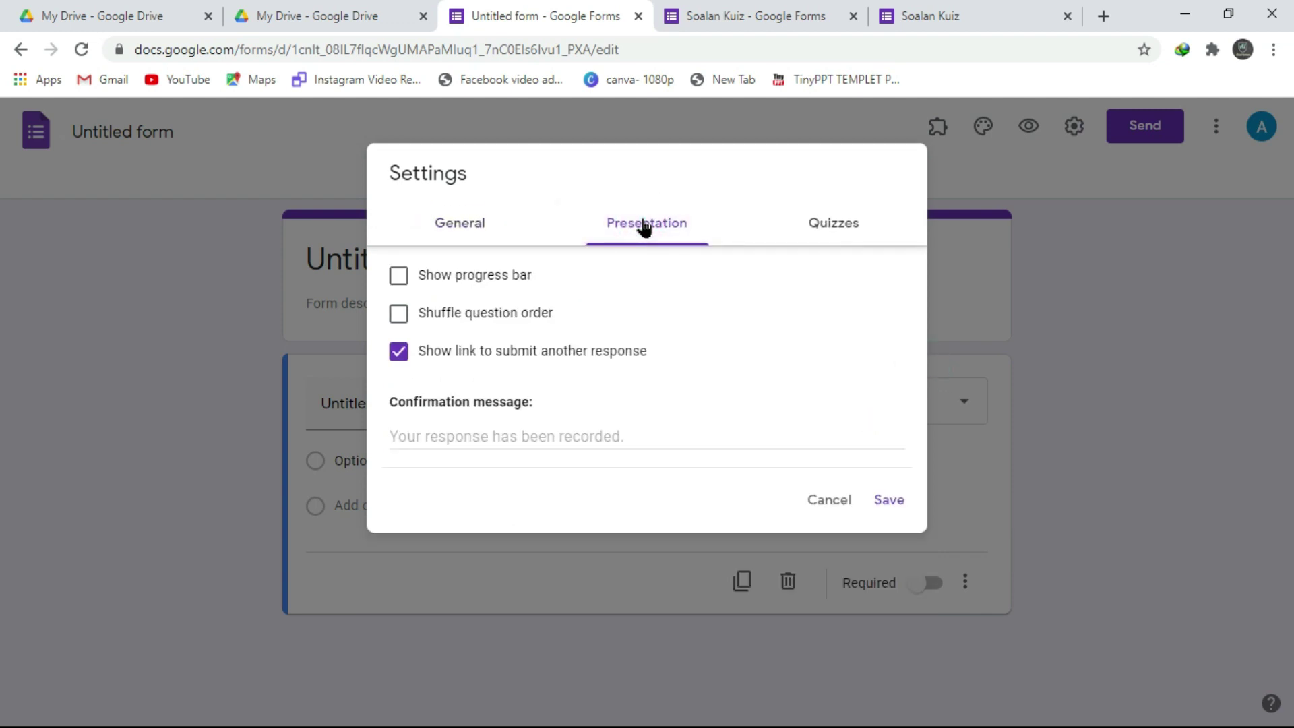
{"action": "left_click", "coordinate": [397, 278]}
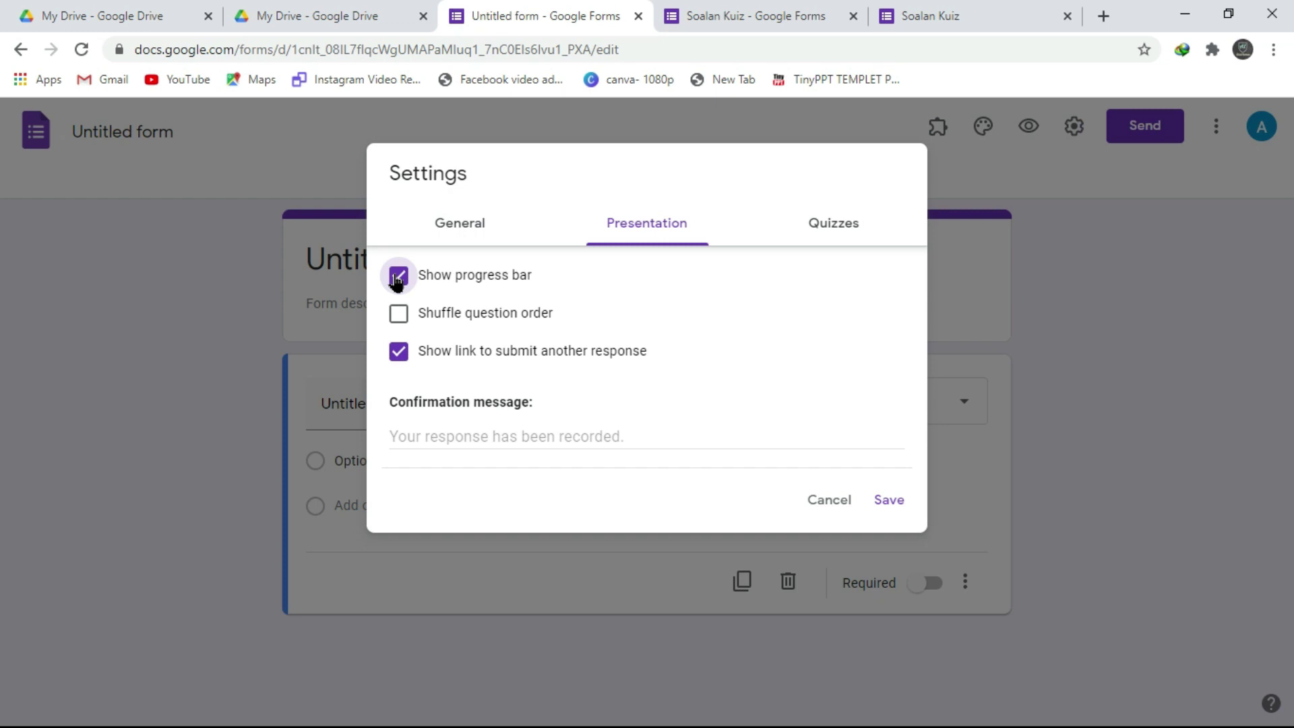
{"action": "left_click", "coordinate": [405, 365]}
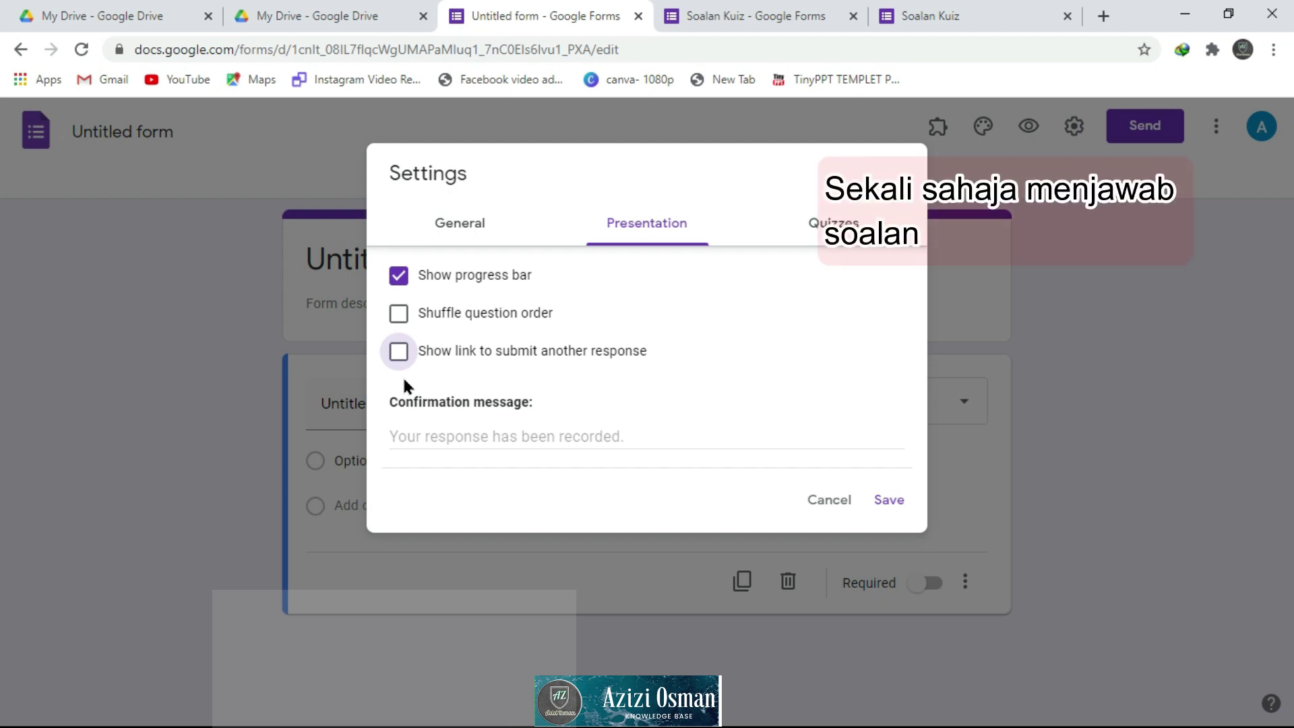
Step: Set the confirmation message to "Tahniah kerana menjawab semua soalan" and turn the progress bar off
{"action": "left_click", "coordinate": [406, 428]}
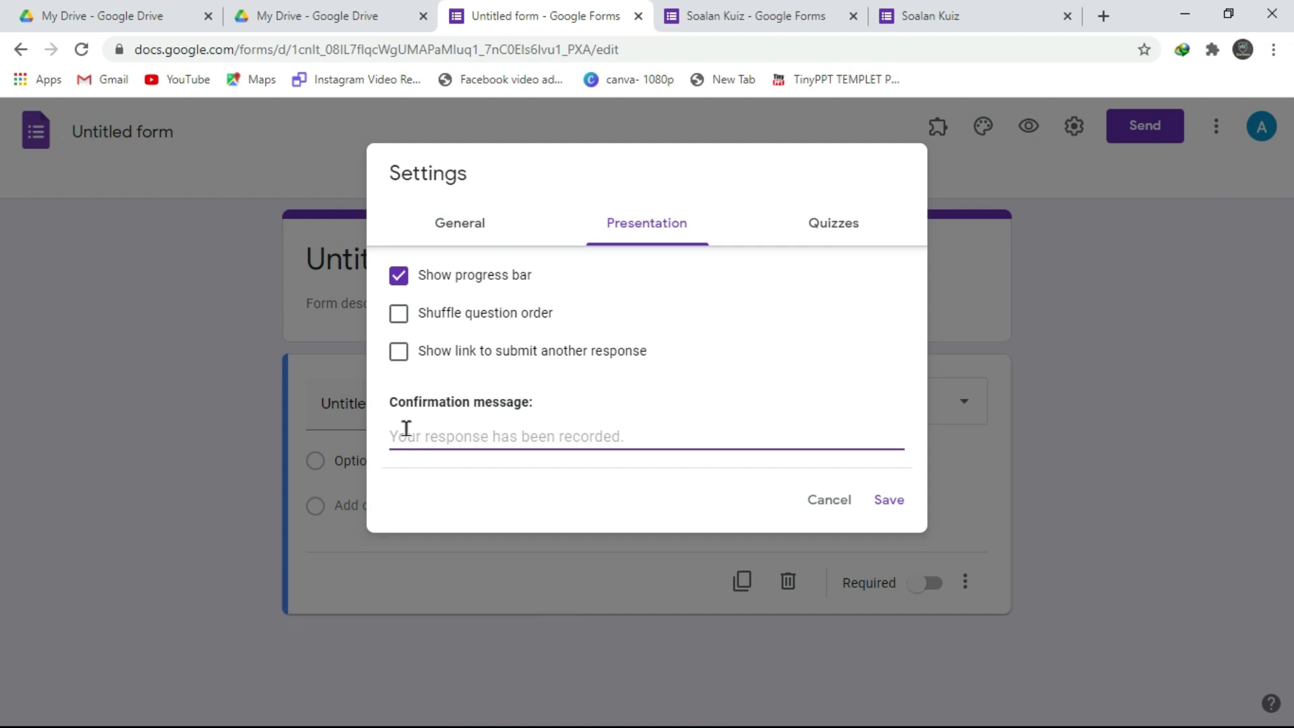
{"action": "type", "text": "Terni"}
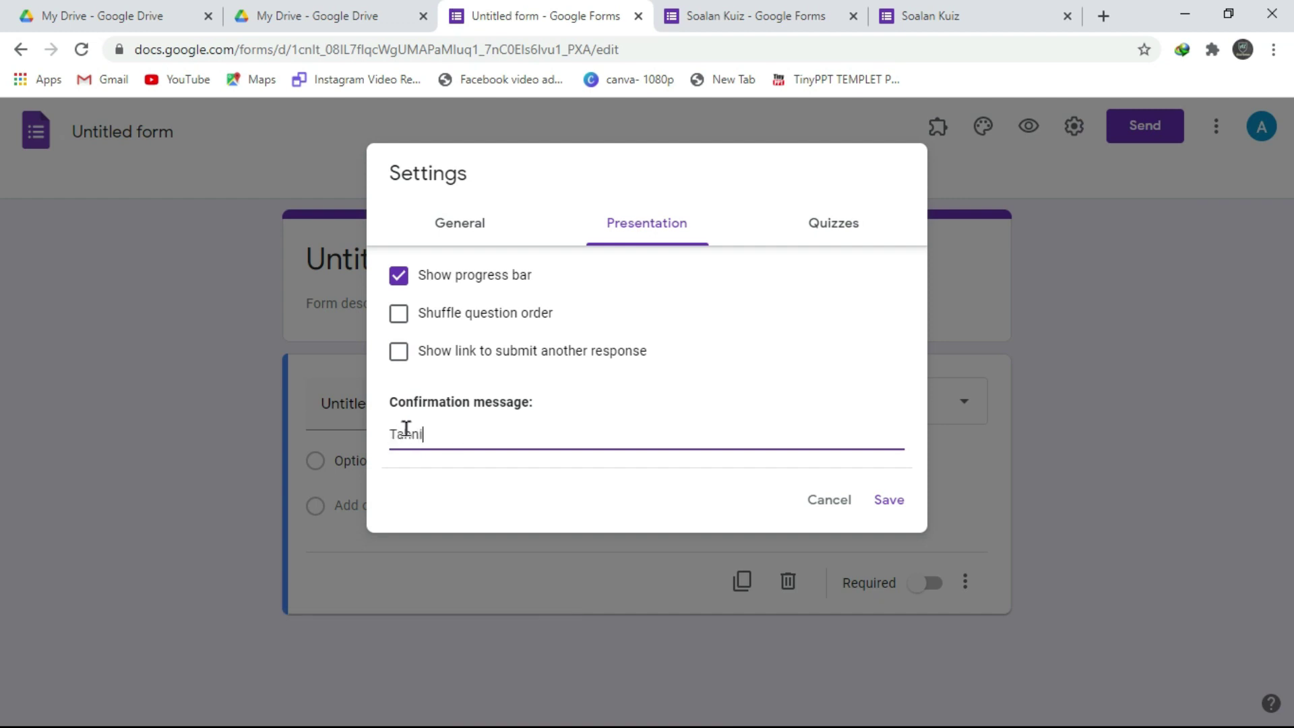
{"action": "type", "text": "ah kerana menjaw"}
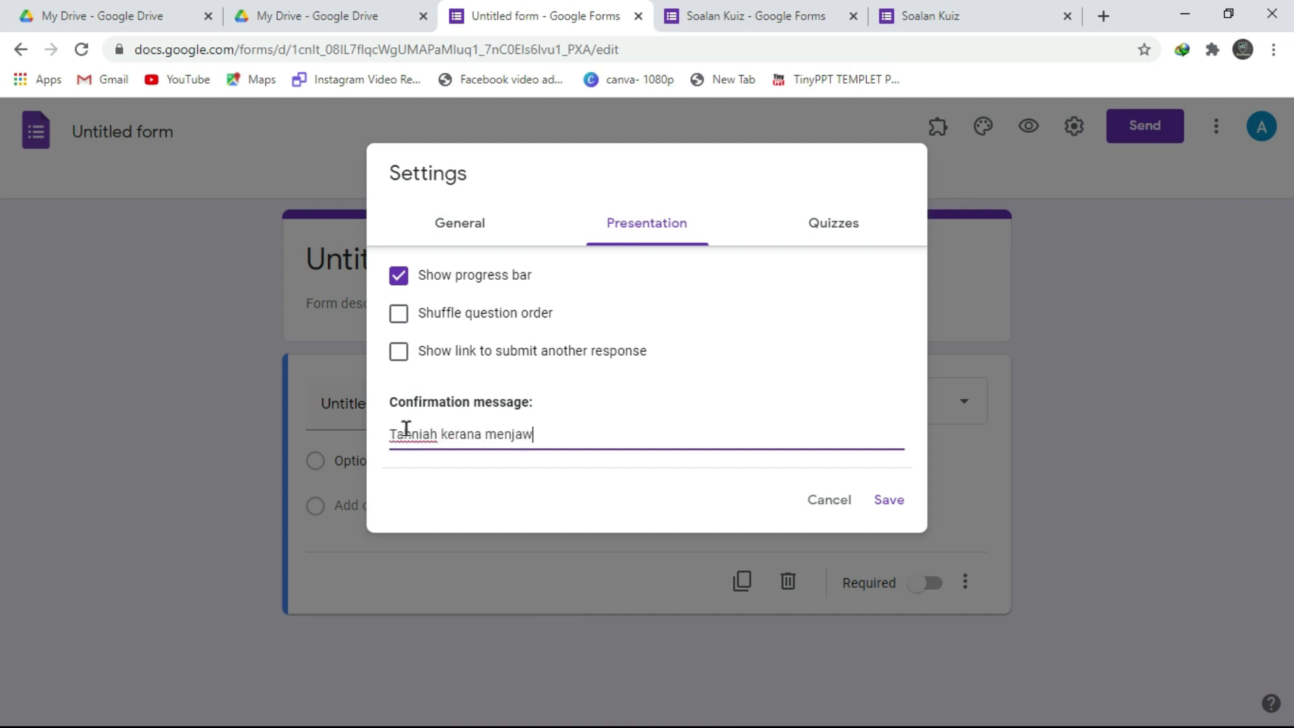
{"action": "type", "text": "ab semua soalan"}
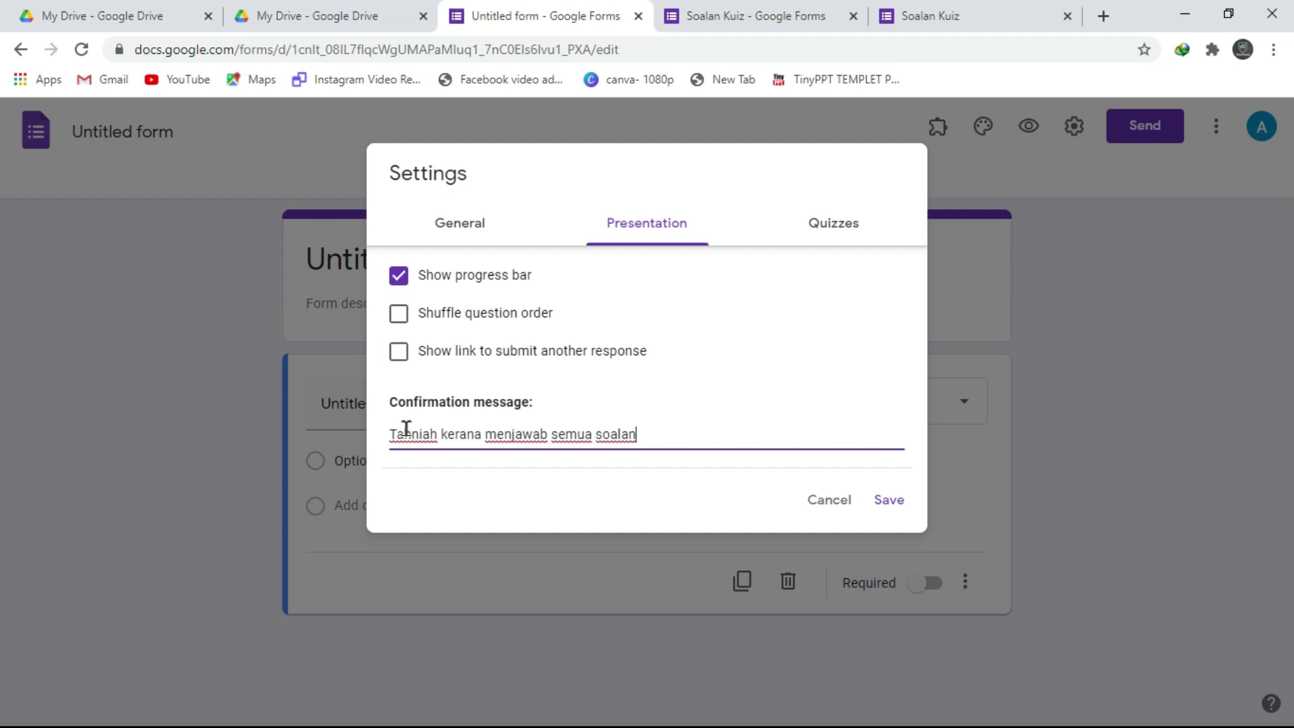
{"action": "left_click", "coordinate": [838, 274]}
Step: Make the form a quiz and set its grades to be released later, after manual review
{"action": "left_click", "coordinate": [836, 225]}
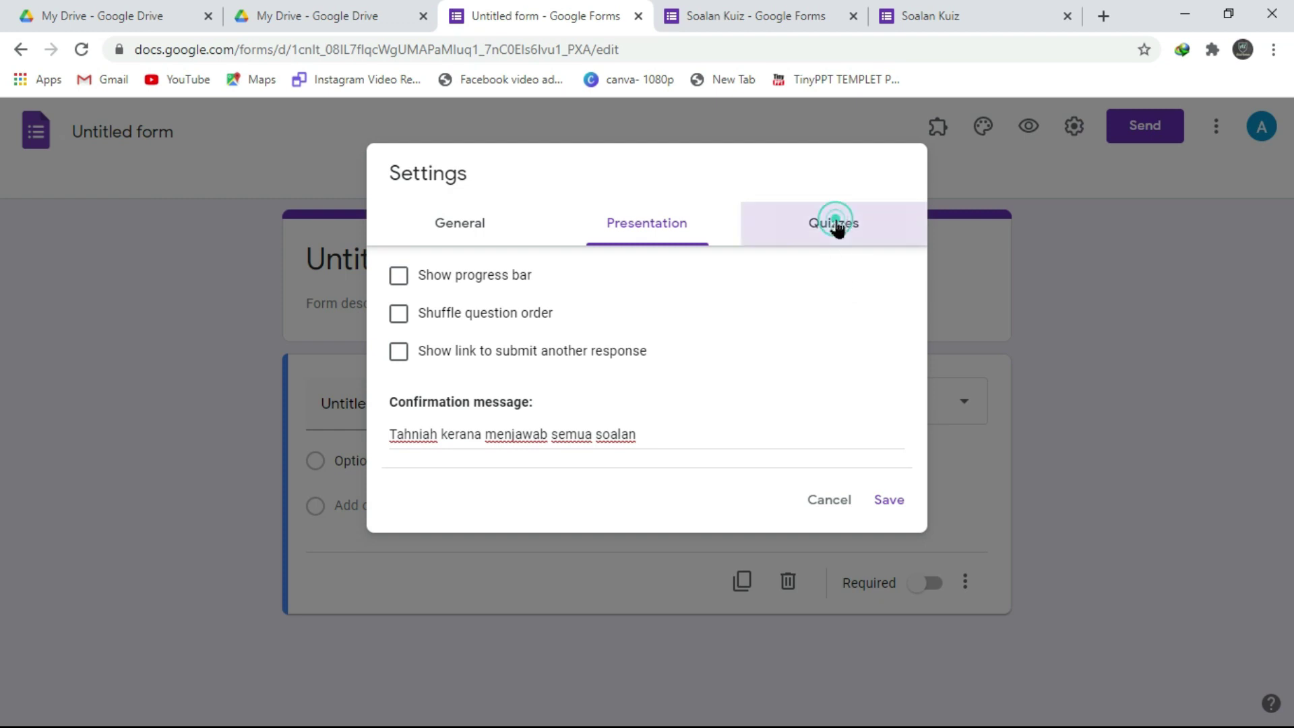
{"action": "left_click", "coordinate": [420, 269]}
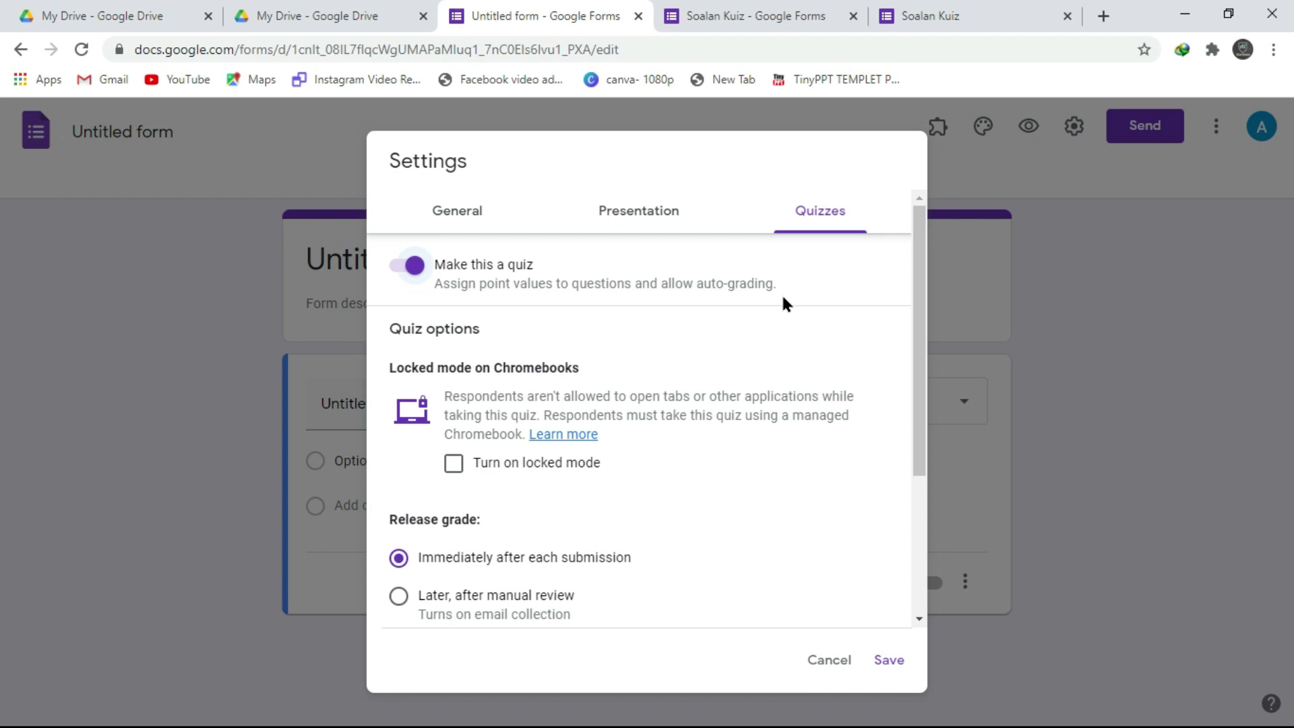
{"action": "scroll", "coordinate": [920, 297], "scroll_direction": "down", "scroll_amount": 2}
{"action": "left_click_drag", "start_coordinate": [923, 325], "coordinate": [925, 430]}
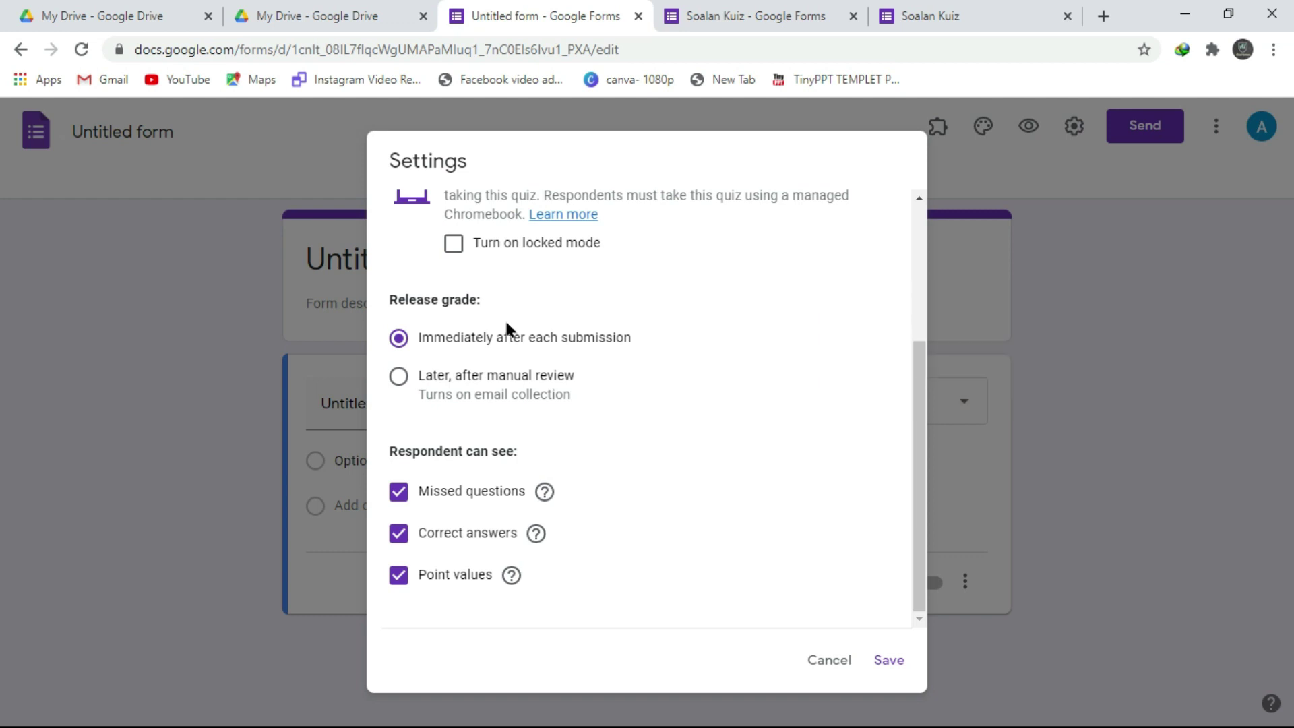
{"action": "left_click", "coordinate": [400, 376]}
{"action": "scroll", "coordinate": [923, 368], "scroll_direction": "up", "scroll_amount": 3}
Step: Review the general, presentation and quiz settings of the form and save them
{"action": "left_click", "coordinate": [456, 209]}
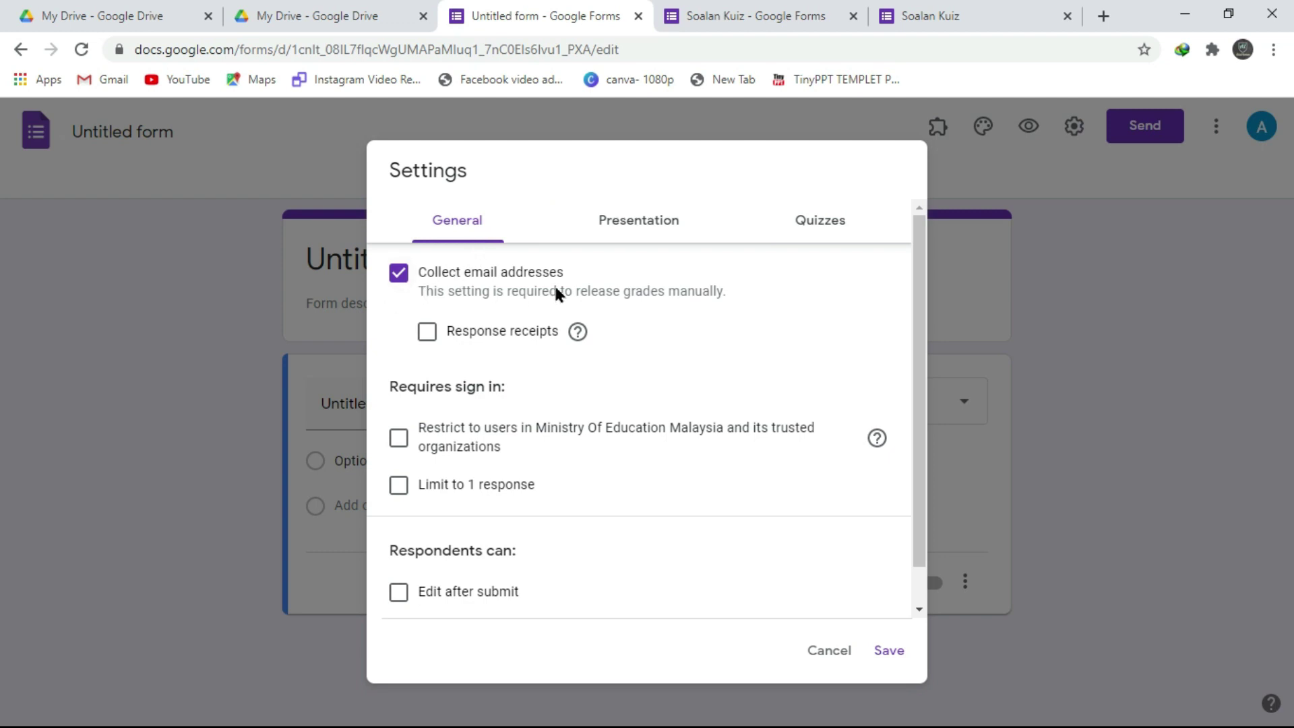
{"action": "left_click", "coordinate": [641, 225]}
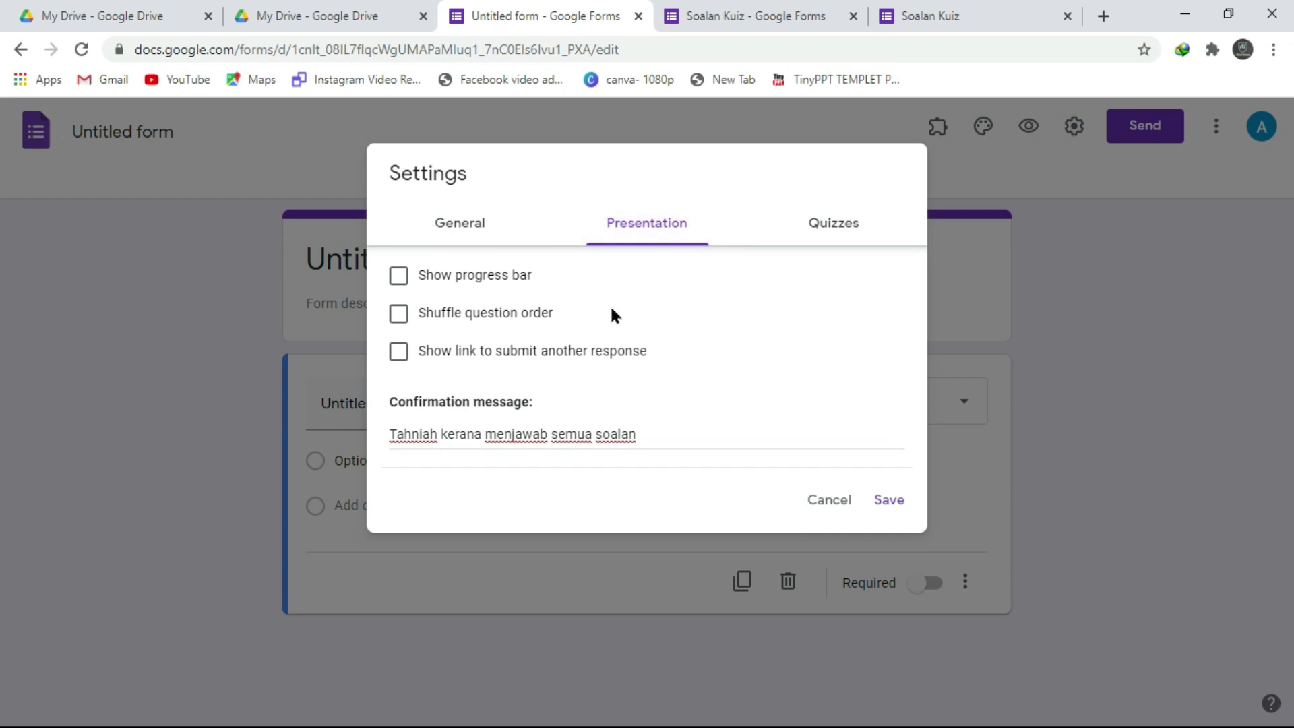
{"action": "left_click", "coordinate": [837, 224]}
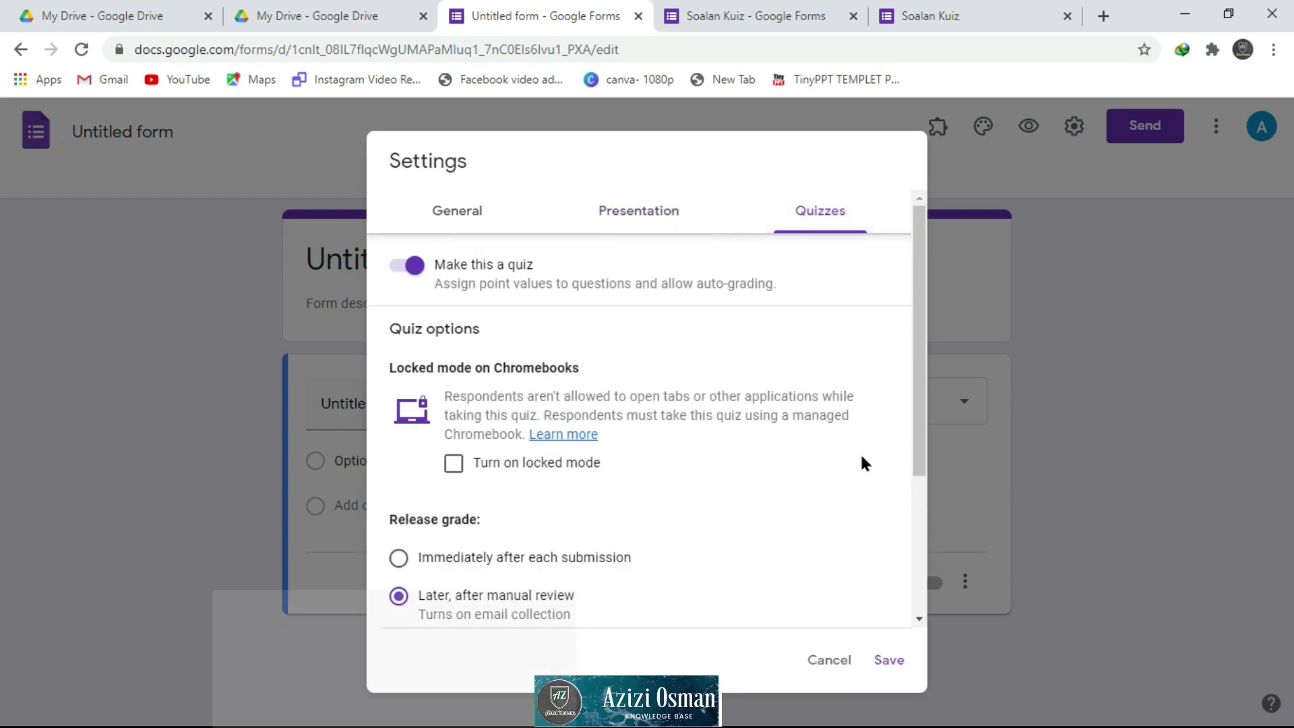
{"action": "left_click", "coordinate": [923, 418]}
{"action": "left_click_drag", "start_coordinate": [924, 432], "coordinate": [919, 485]}
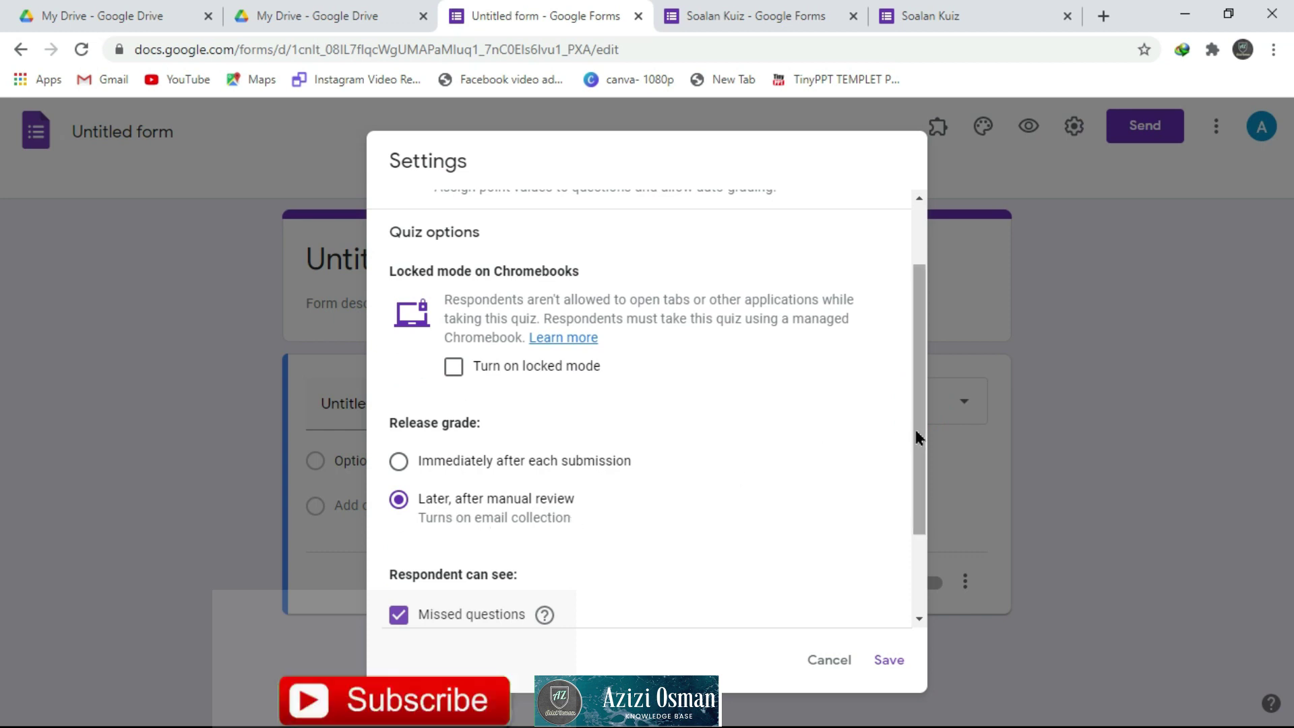
{"action": "left_click_drag", "start_coordinate": [916, 439], "coordinate": [919, 595]}
{"action": "left_click", "coordinate": [892, 673]}
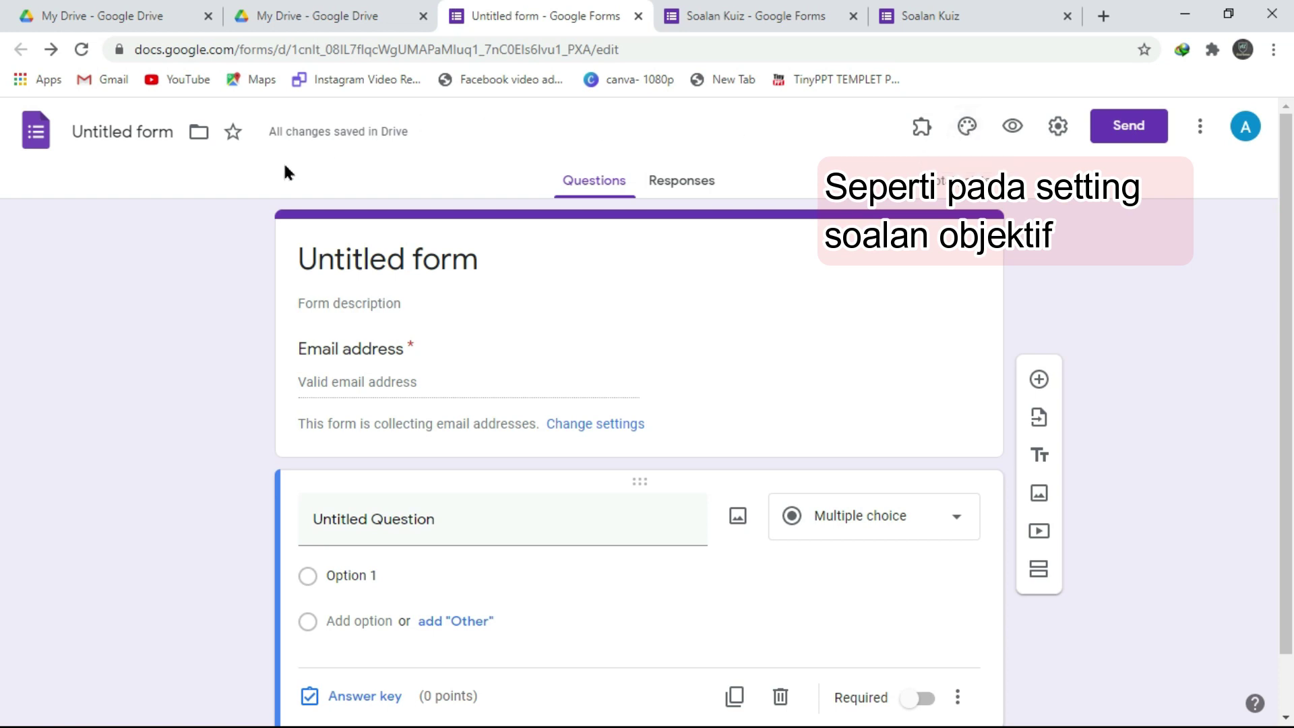
Step: Name the form "Soalan subjektif"
{"action": "left_click", "coordinate": [155, 139]}
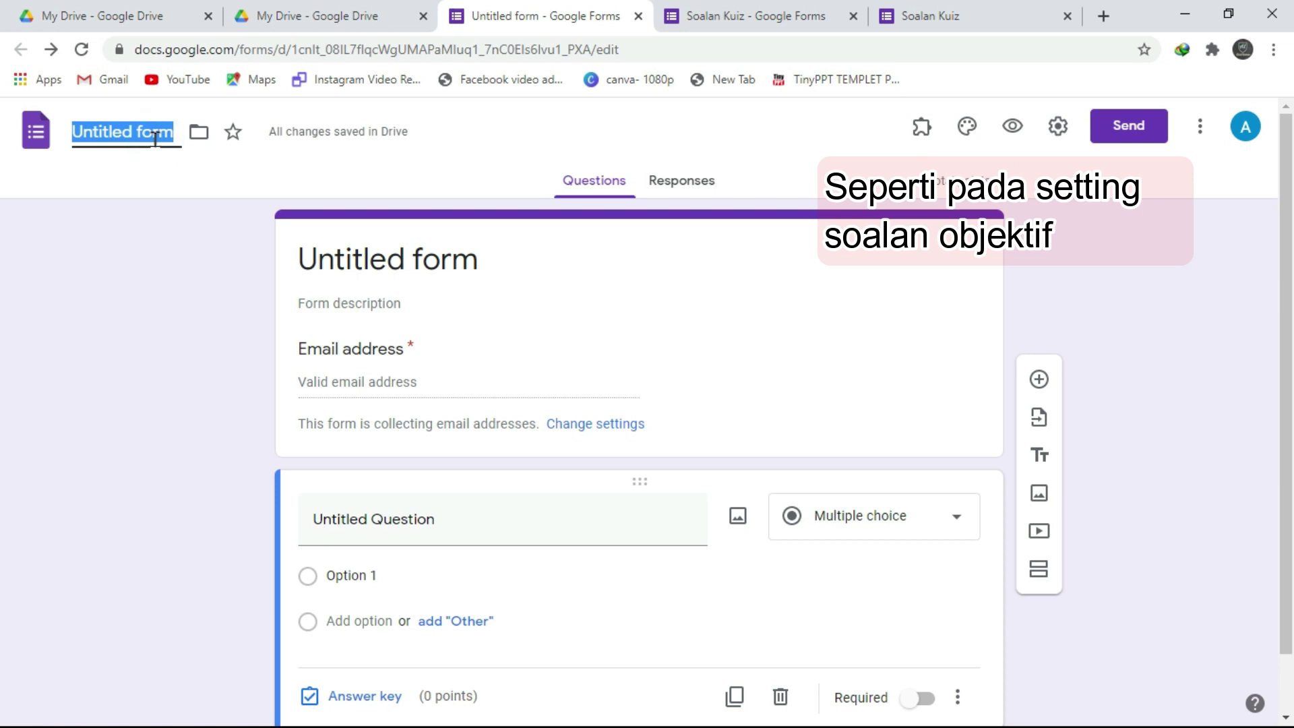
{"action": "type", "text": "Soala"}
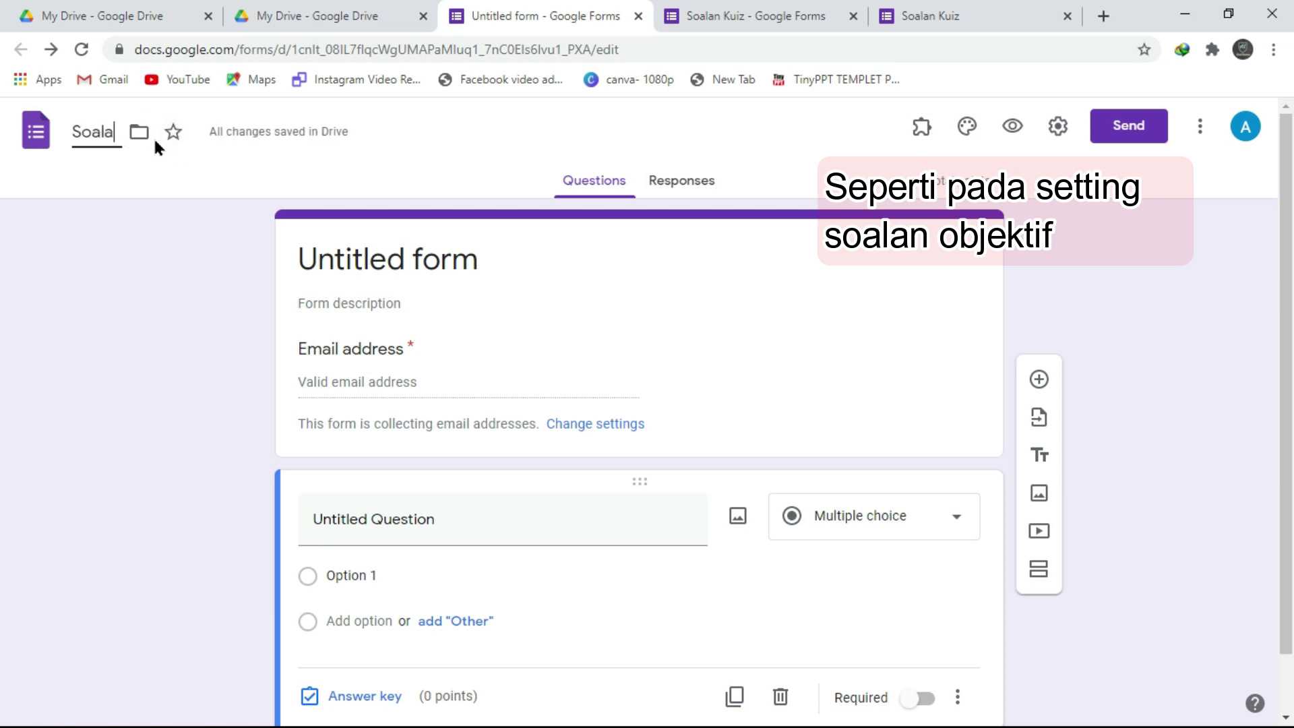
{"action": "type", "text": "n sub"}
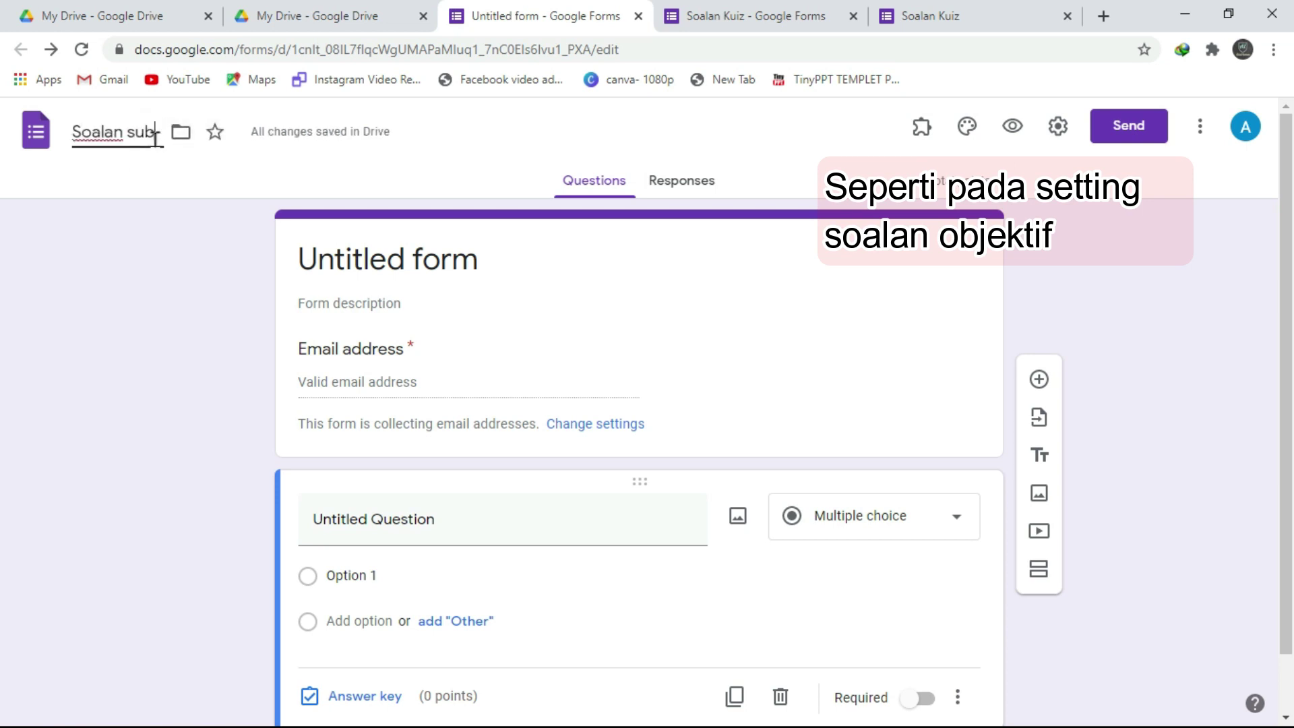
{"action": "type", "text": "jektif"}
{"action": "left_click", "coordinate": [159, 234]}
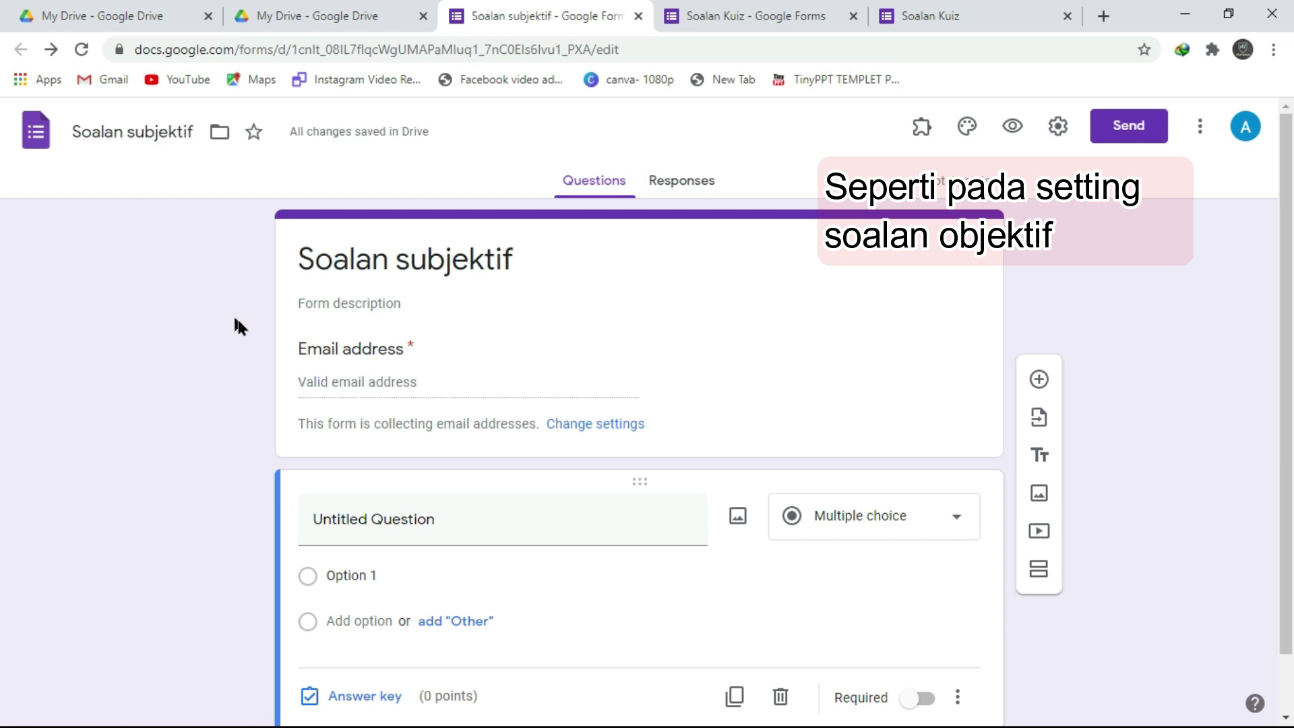
Step: Set the form description to "Sila jawab semua soalan" and select the untitled question for editing
{"action": "left_click", "coordinate": [383, 301]}
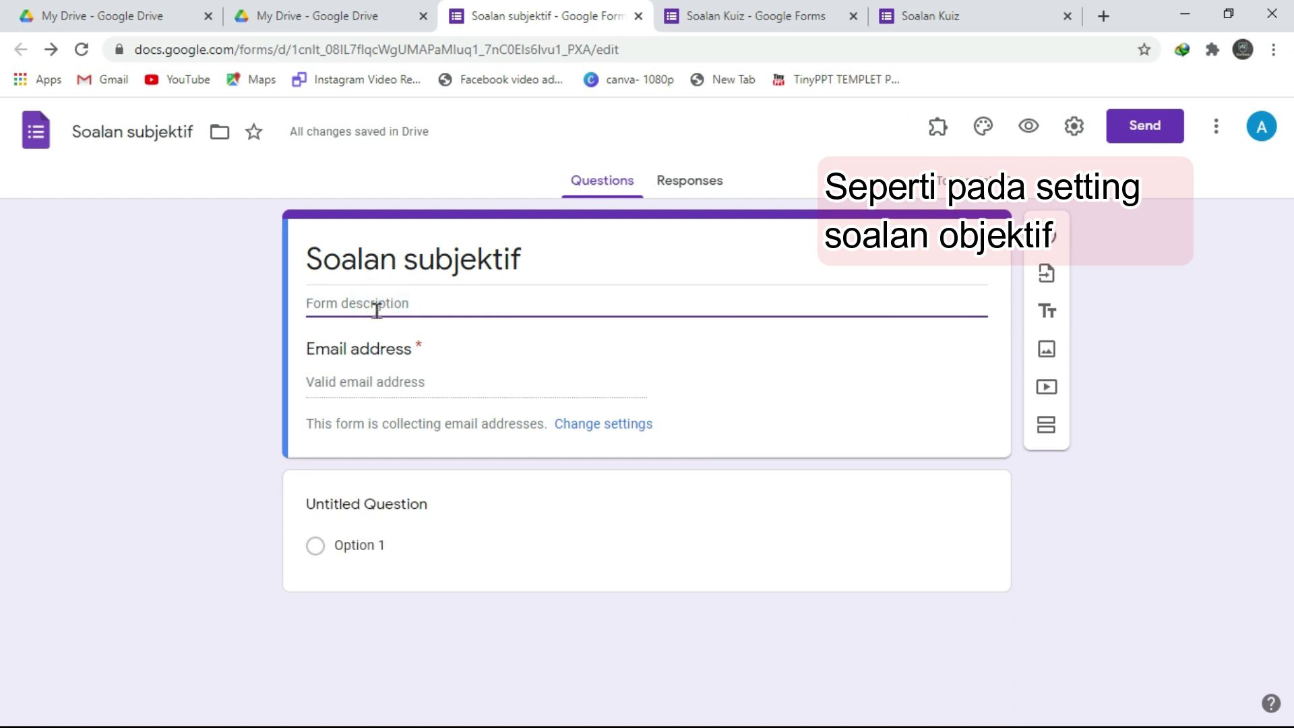
{"action": "type", "text": "sila jawab semoab"}
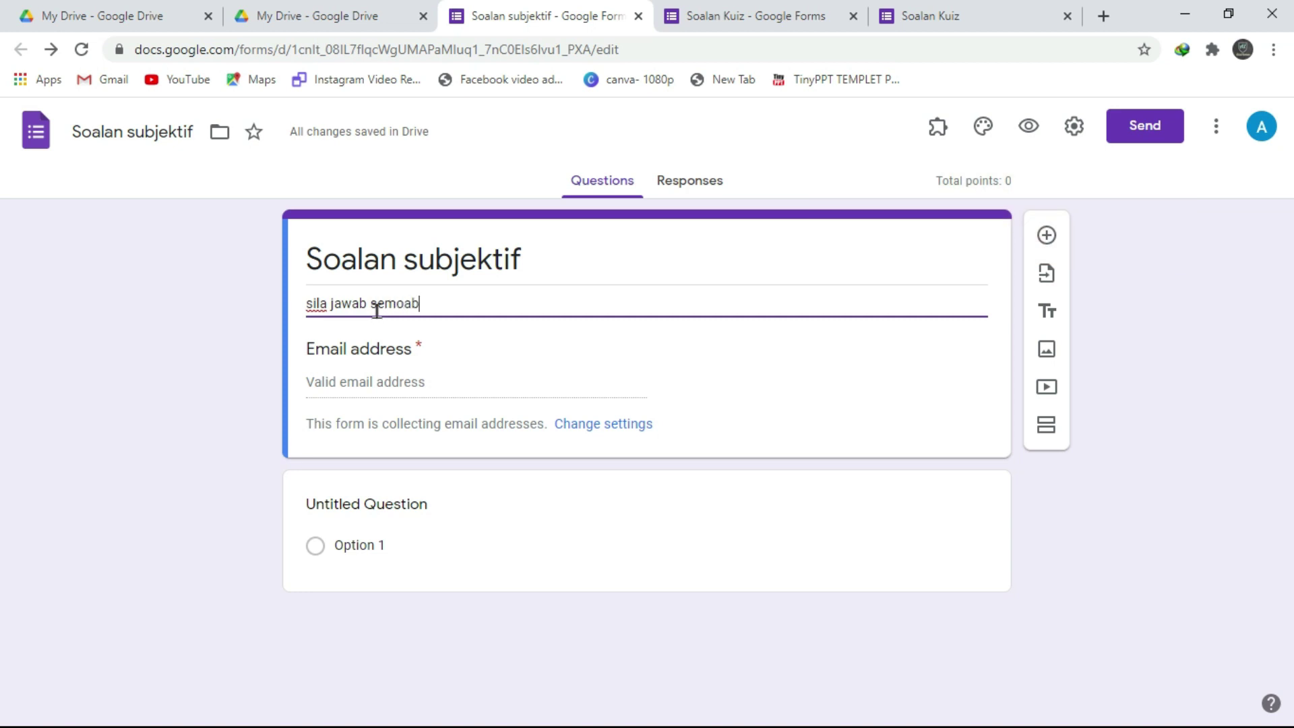
{"action": "key", "text": "BackSpace"}
{"action": "key", "text": "BackSpace"}
{"action": "type", "text": "ua soalan"}
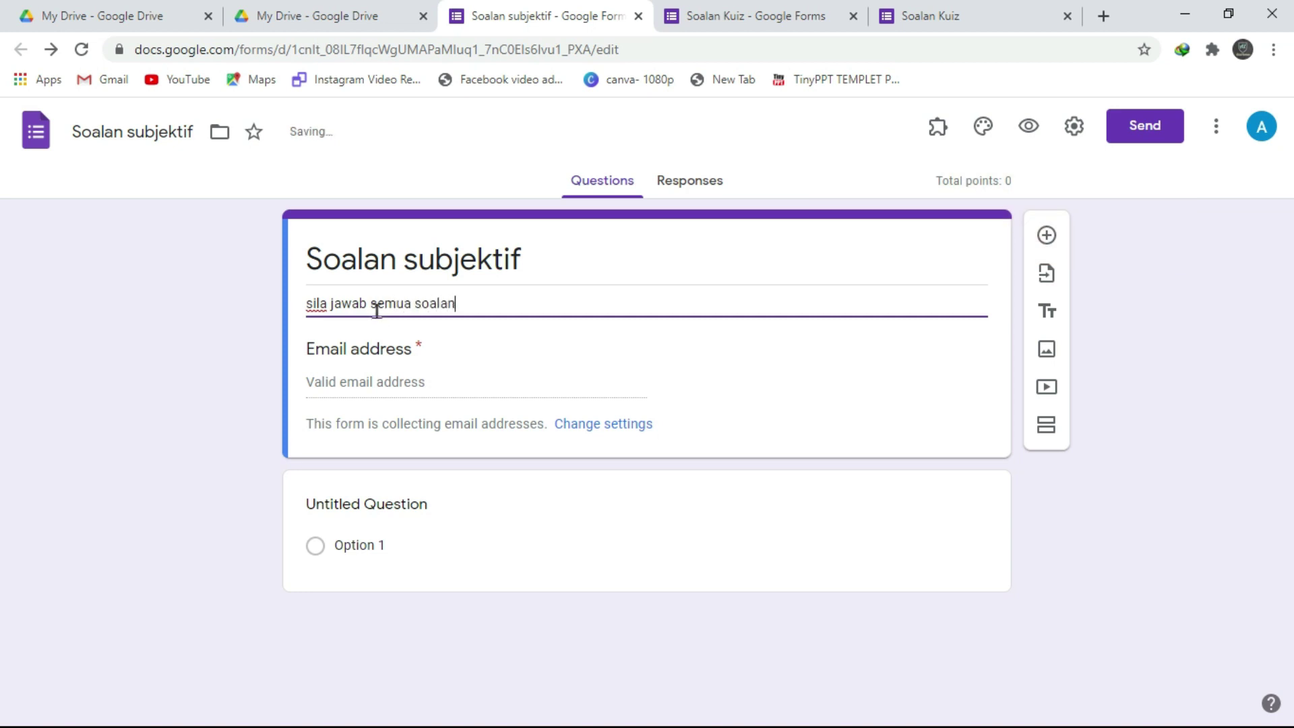
{"action": "left_click", "coordinate": [313, 304]}
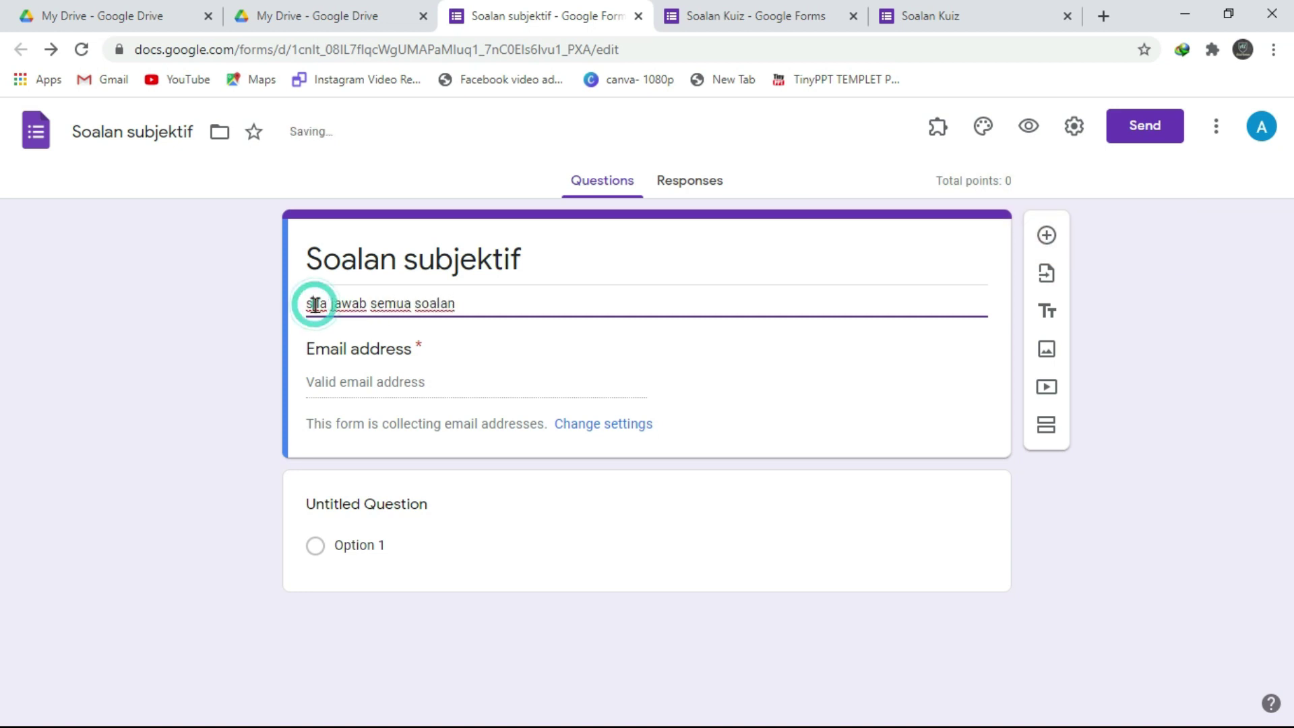
{"action": "key", "text": "BackSpace"}
{"action": "type", "text": "S"}
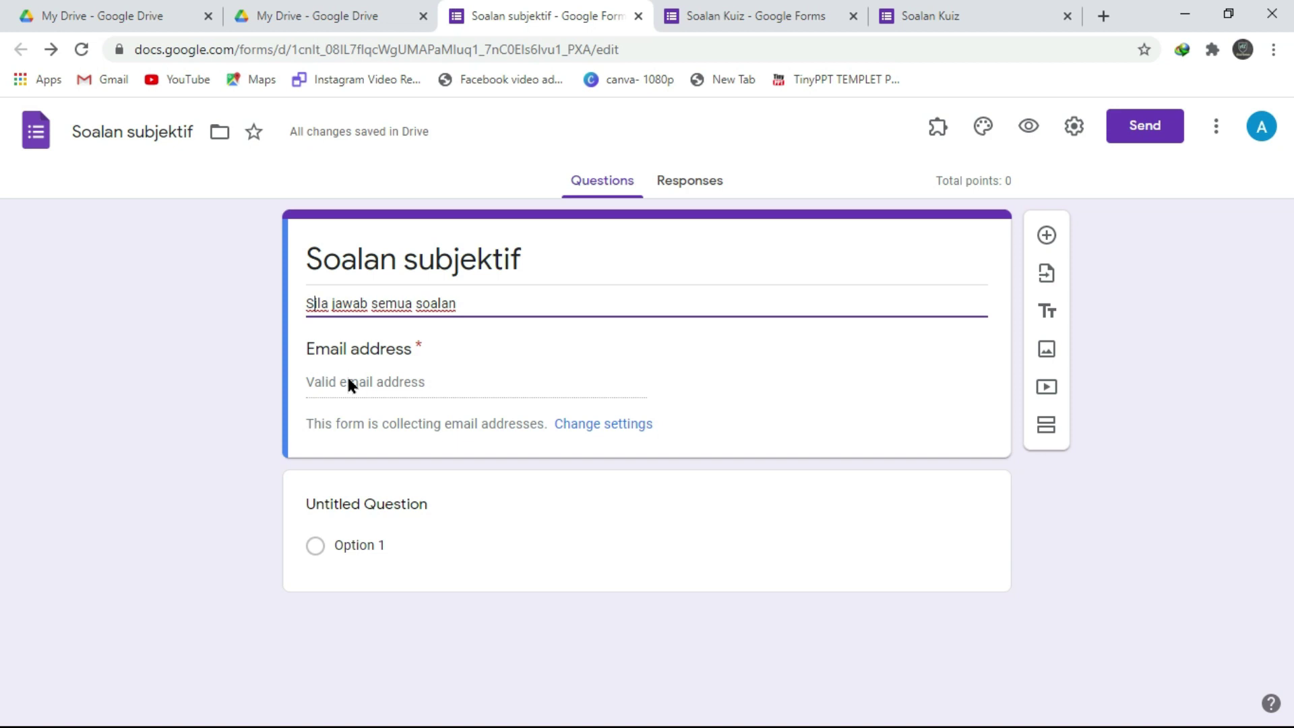
{"action": "left_click", "coordinate": [559, 493]}
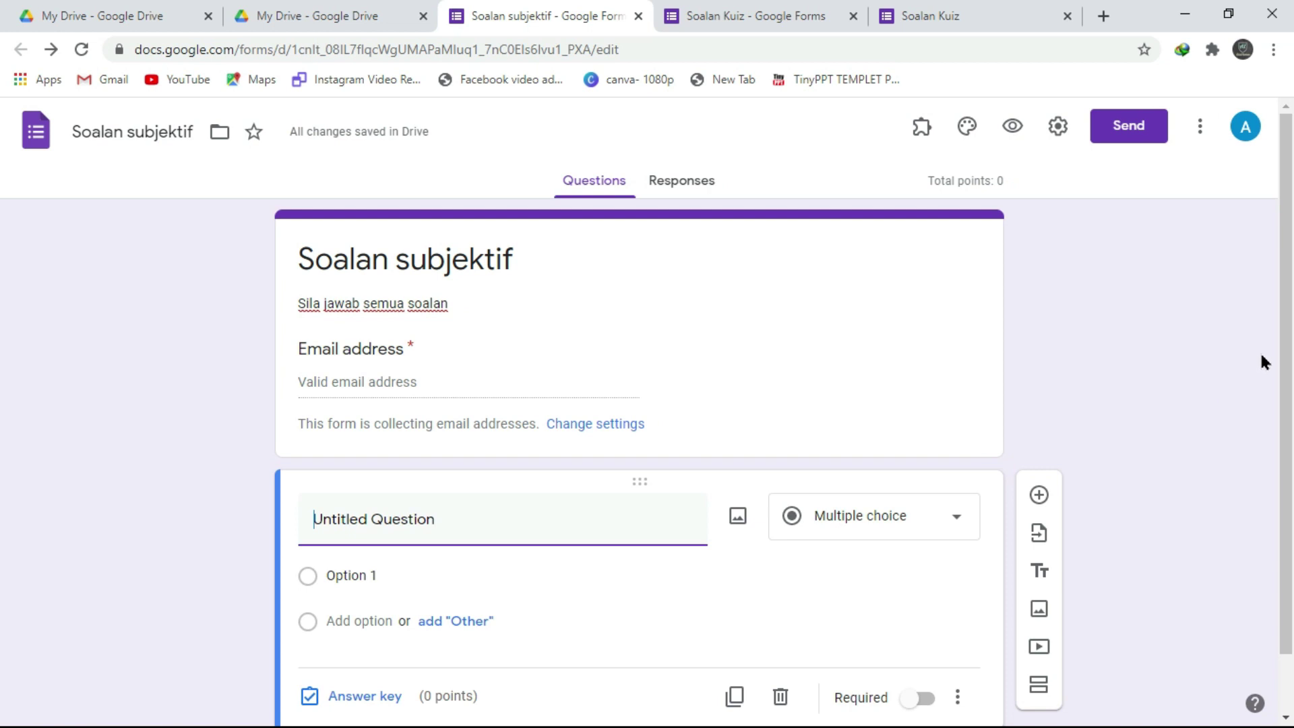
Step: Change the untitled question to a Paragraph question and set its text to "Terangkan PAK21?"
{"action": "scroll", "coordinate": [1284, 357], "scroll_direction": "down", "scroll_amount": 1}
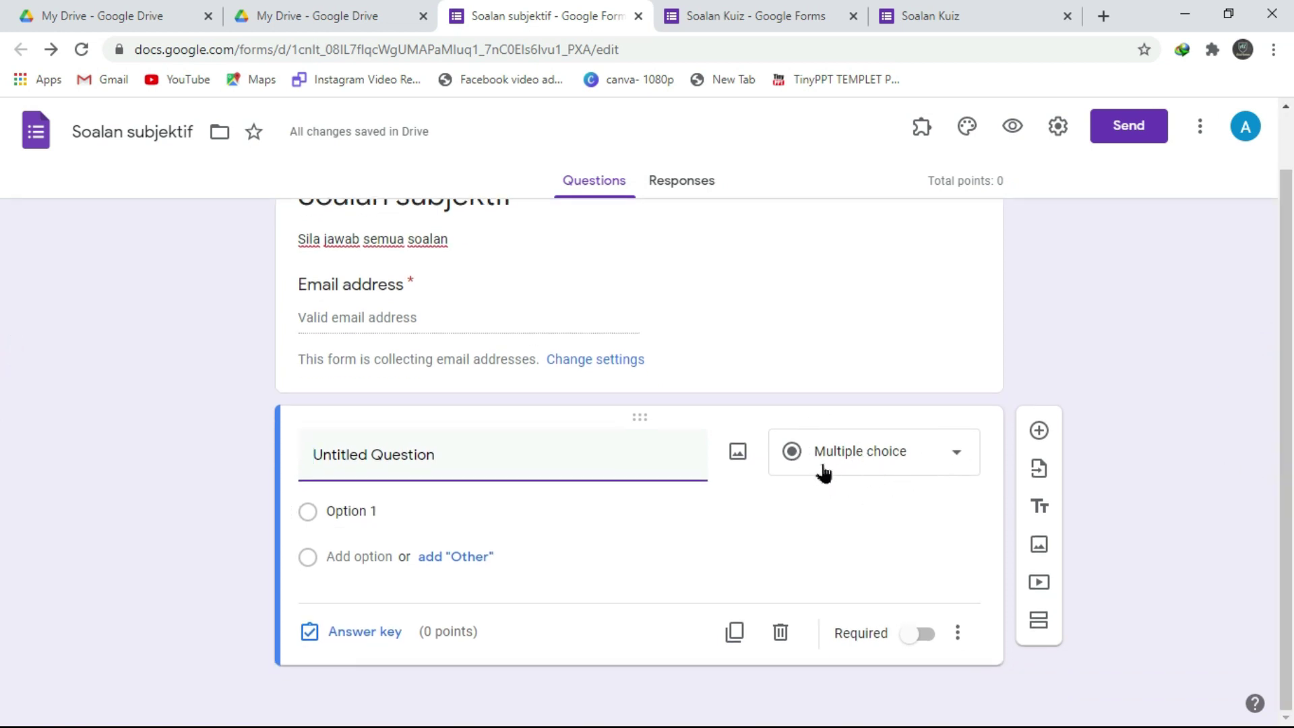
{"action": "left_click", "coordinate": [958, 453]}
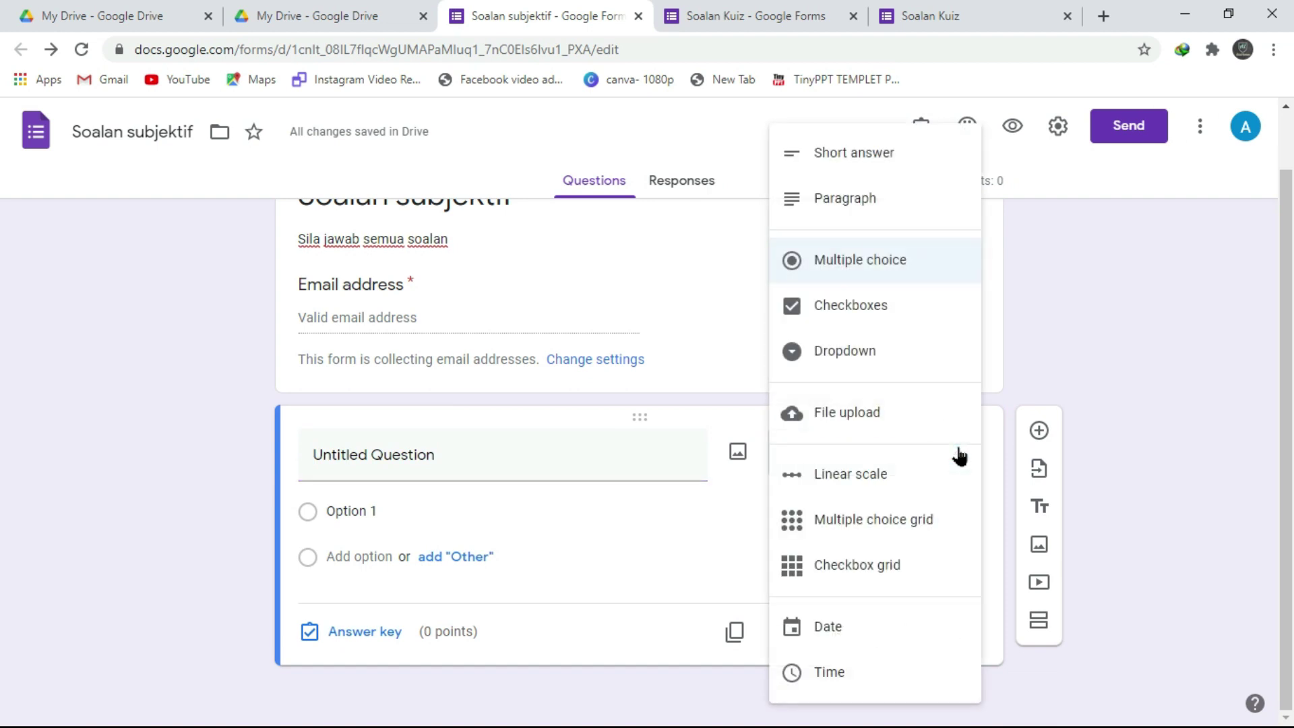
{"action": "left_click", "coordinate": [854, 214]}
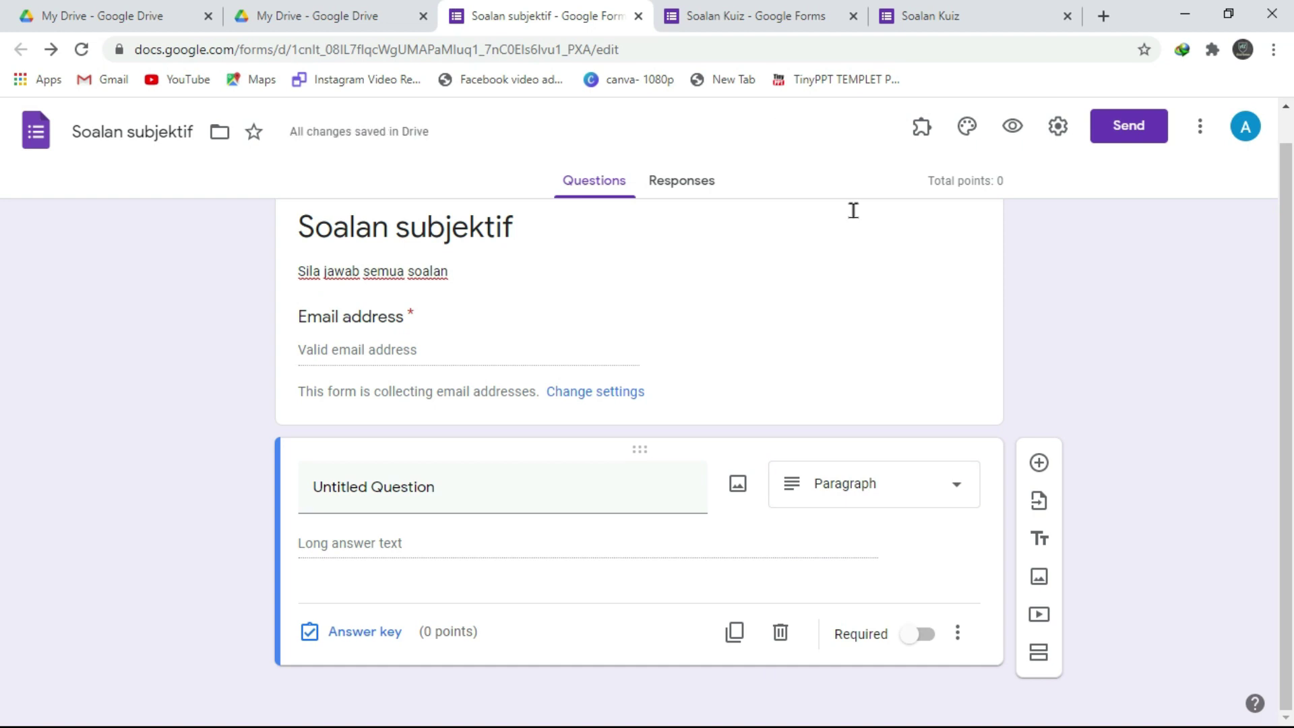
{"action": "left_click", "coordinate": [510, 494]}
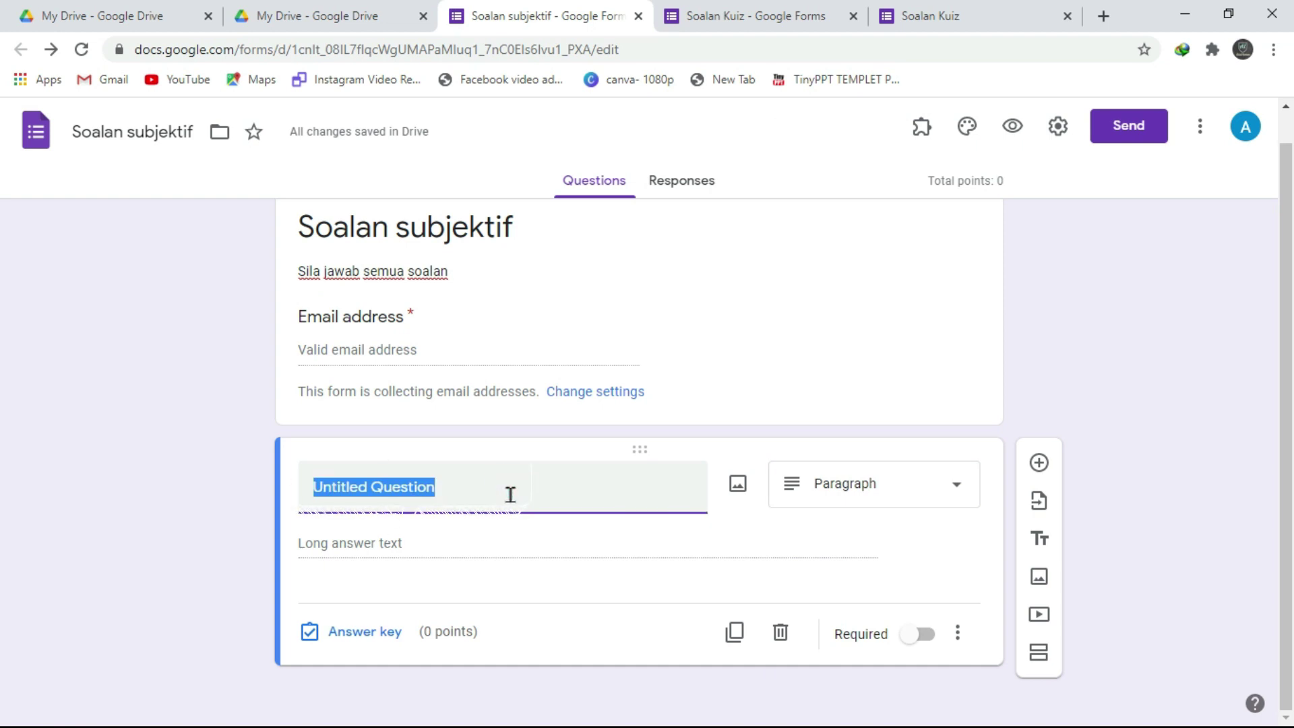
{"action": "type", "text": "Terangkan PAK2"}
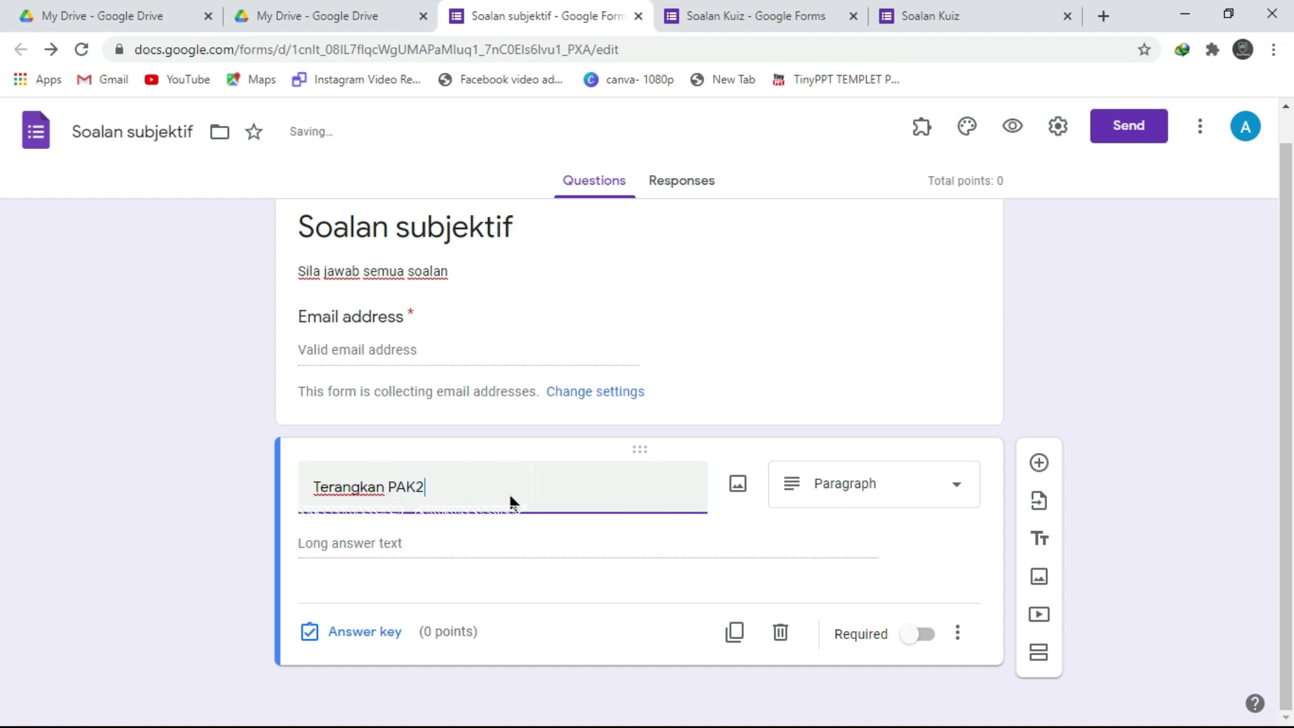
{"action": "type", "text": "1?"}
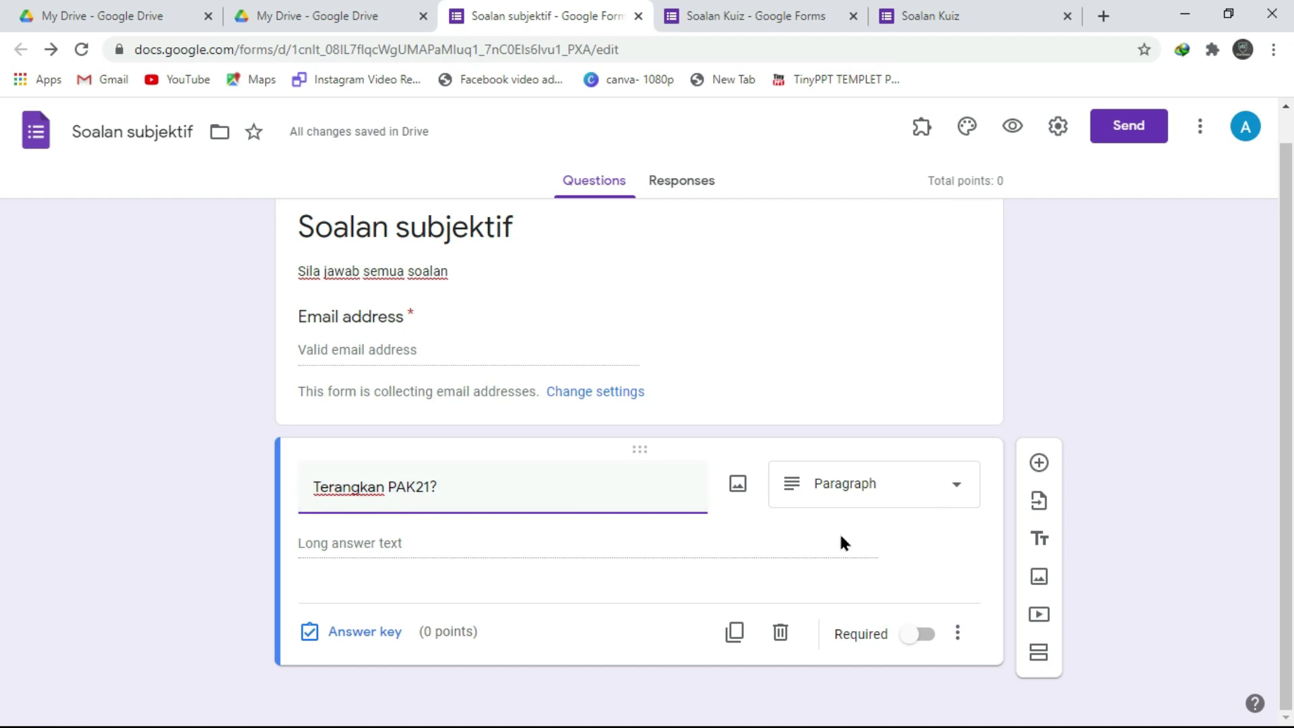
{"action": "left_click", "coordinate": [646, 556]}
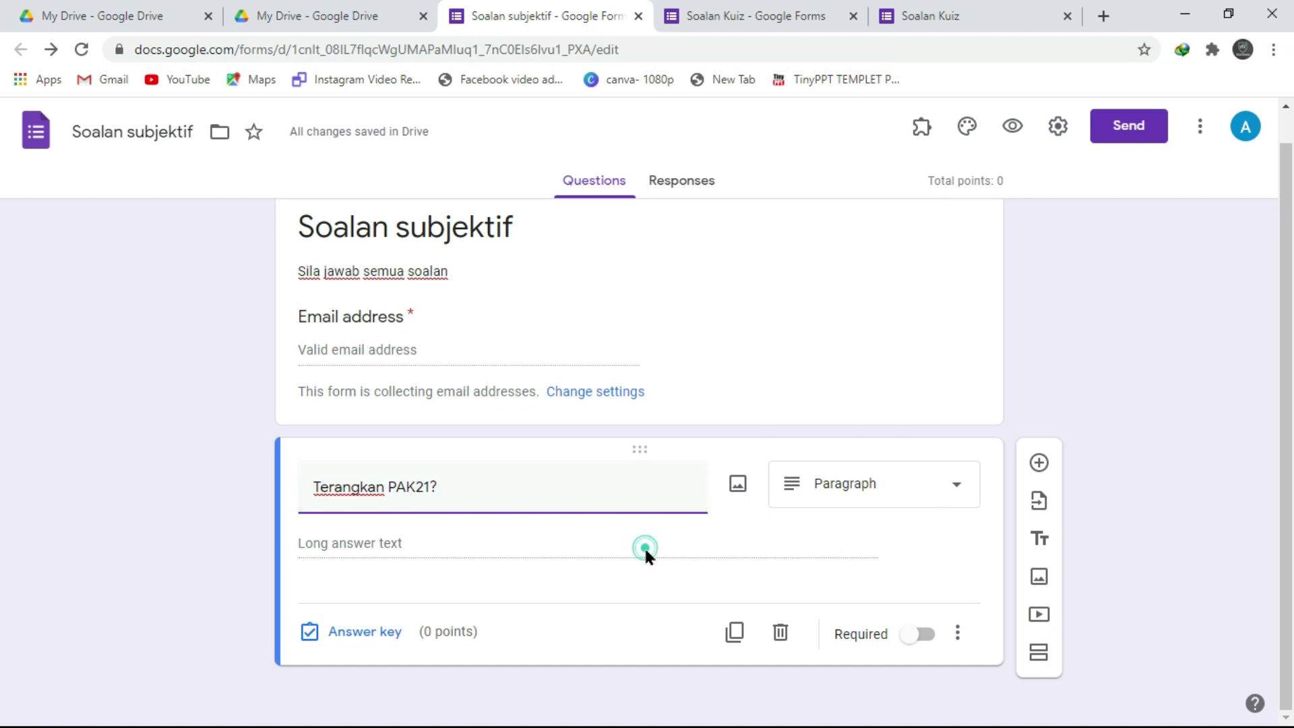
Step: Assign 9 points to the "Terangkan PAK21?" question in its answer key
{"action": "left_click", "coordinate": [332, 634]}
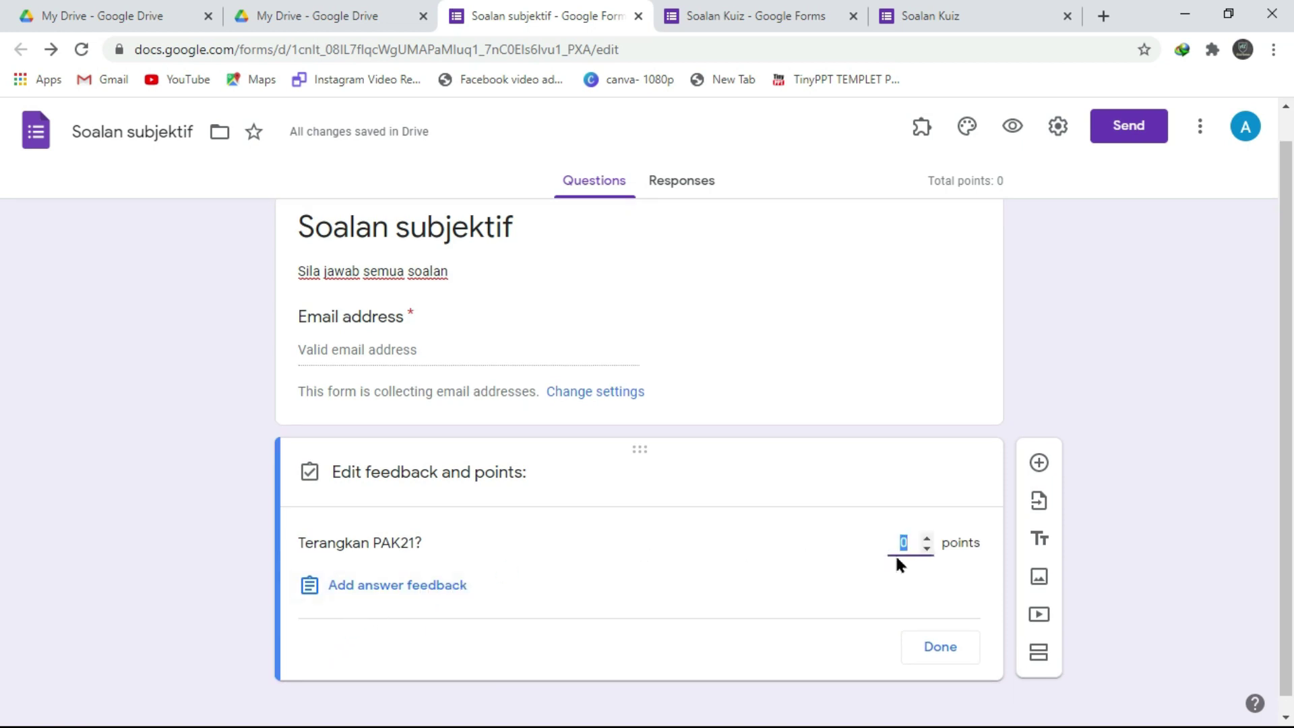
{"action": "type", "text": "9"}
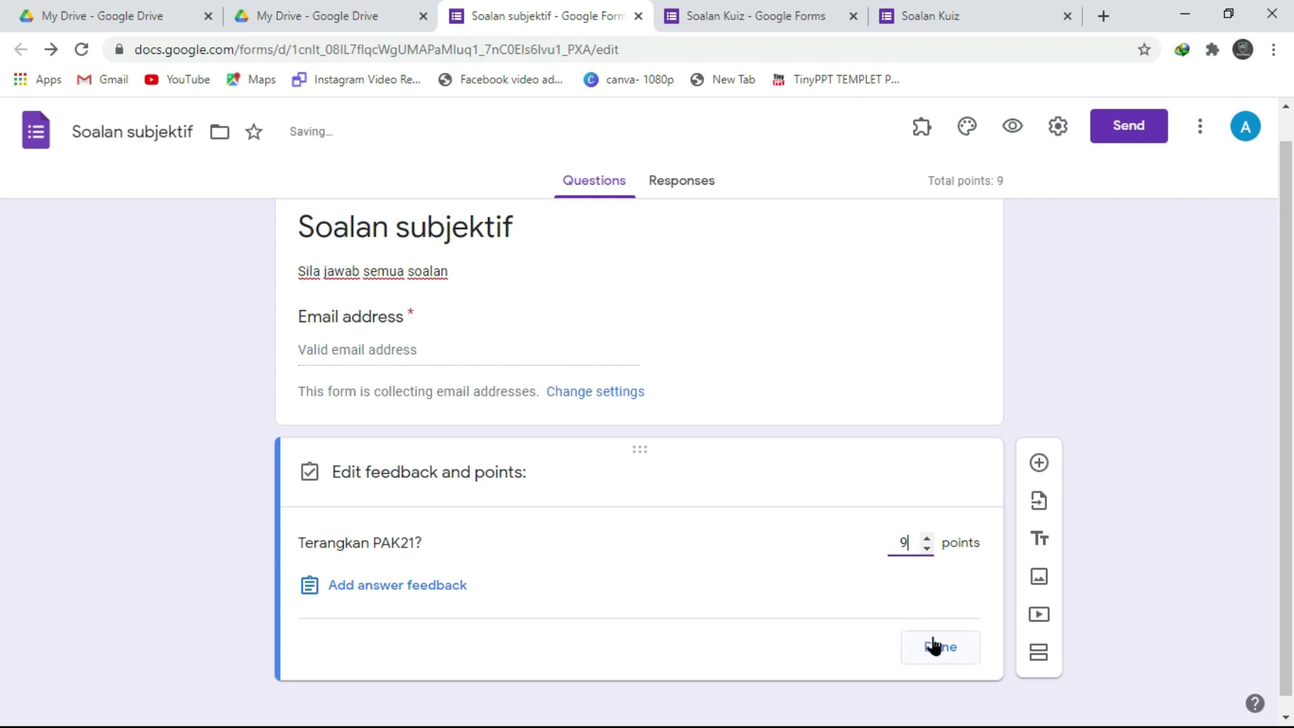
{"action": "left_click", "coordinate": [938, 648]}
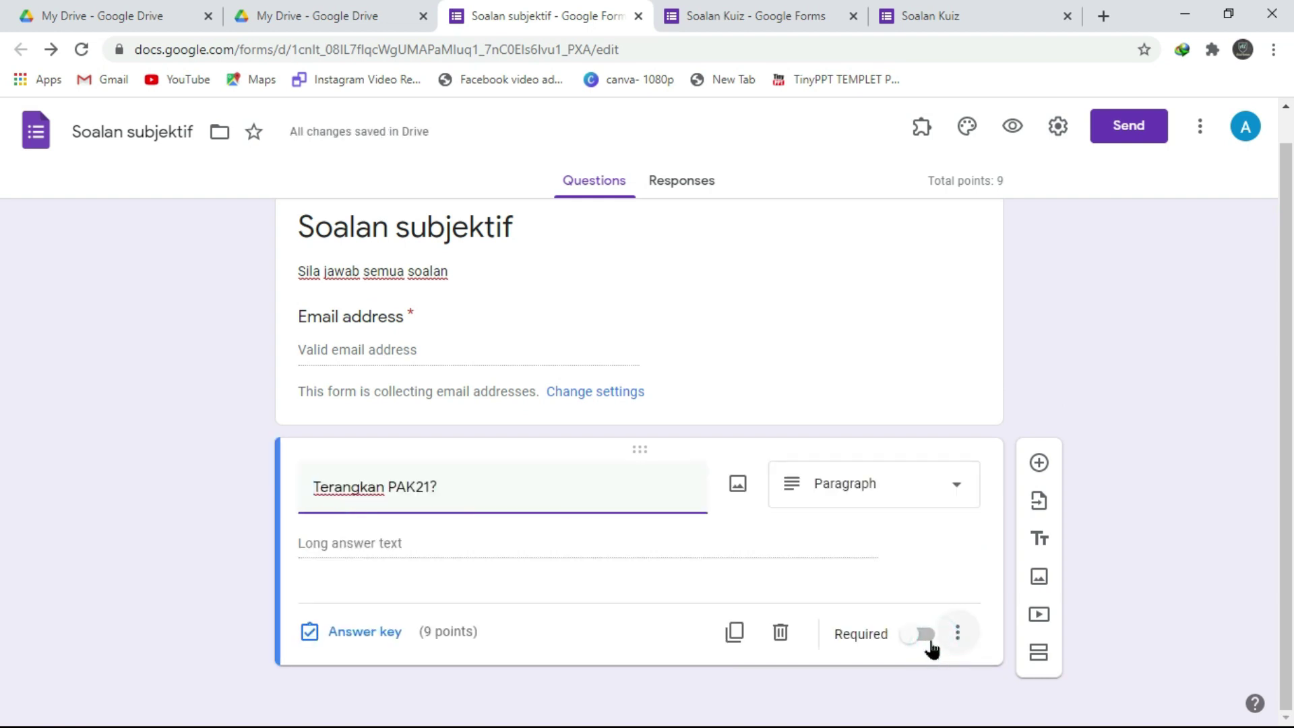
Step: Make the "Terangkan PAK21?" question required and add a new blank question below it
{"action": "left_click", "coordinate": [929, 636]}
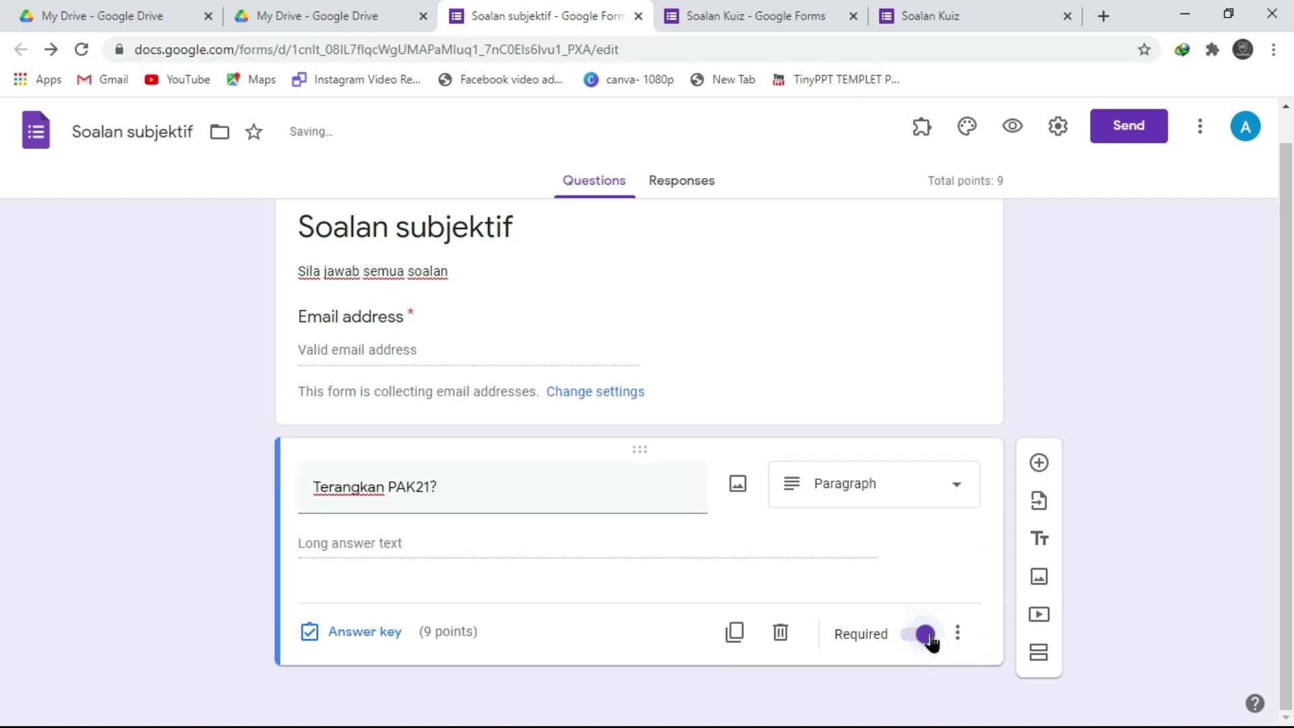
{"action": "left_click", "coordinate": [1038, 461]}
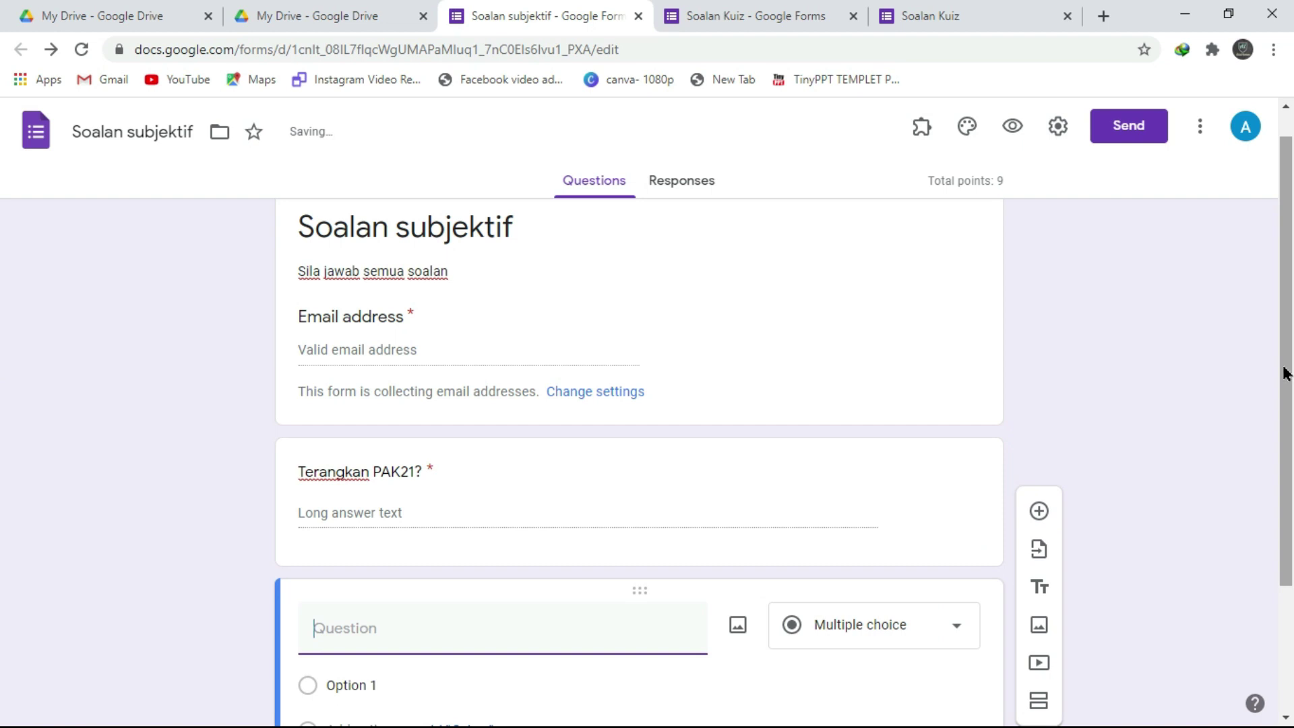
{"action": "scroll", "coordinate": [863, 185], "scroll_direction": "up", "scroll_amount": 3}
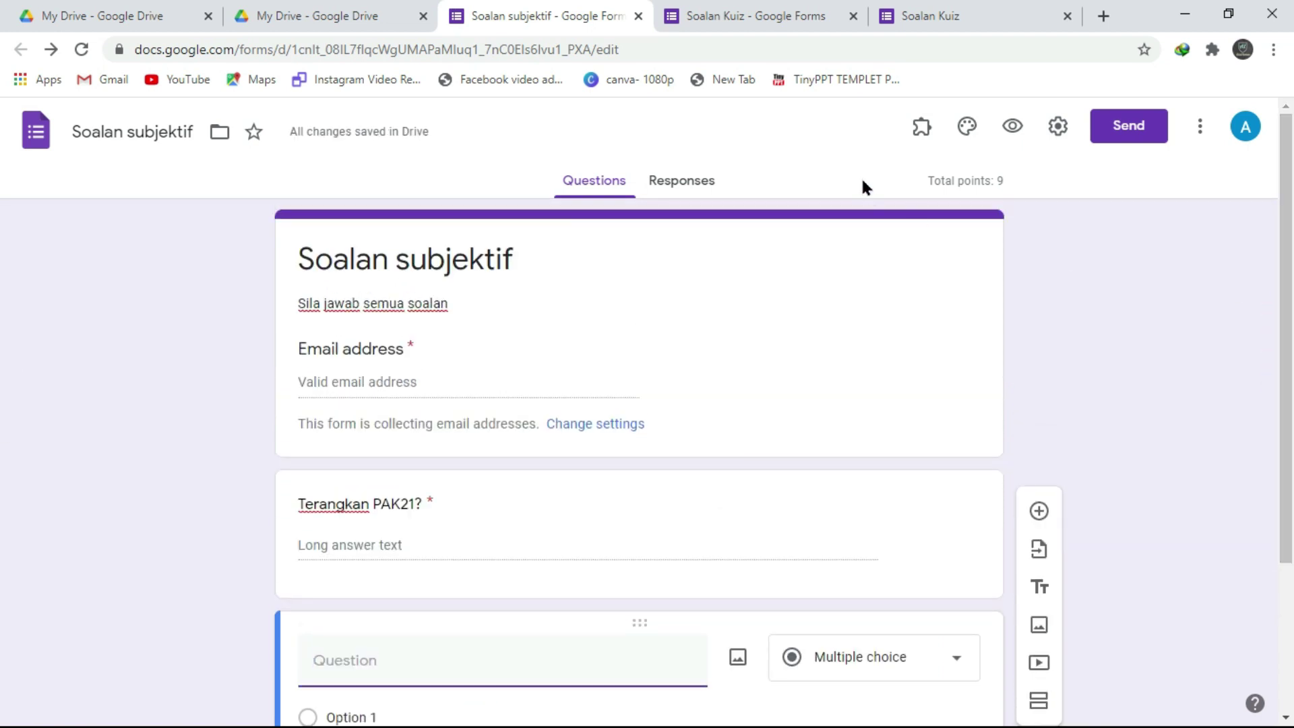
Step: Preview the form as a respondent and check the email field, the paragraph answer field and the question's points
{"action": "left_click", "coordinate": [1006, 135]}
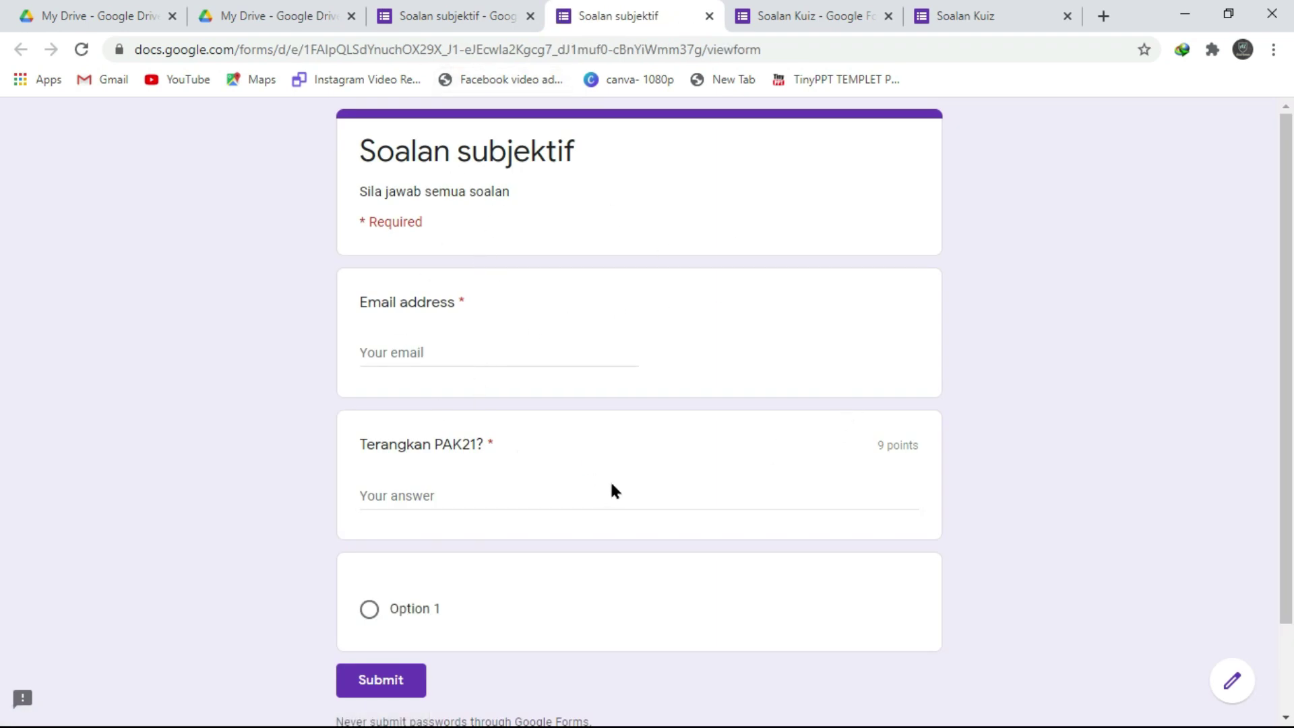
{"action": "scroll", "coordinate": [937, 317], "scroll_direction": "down", "scroll_amount": 1}
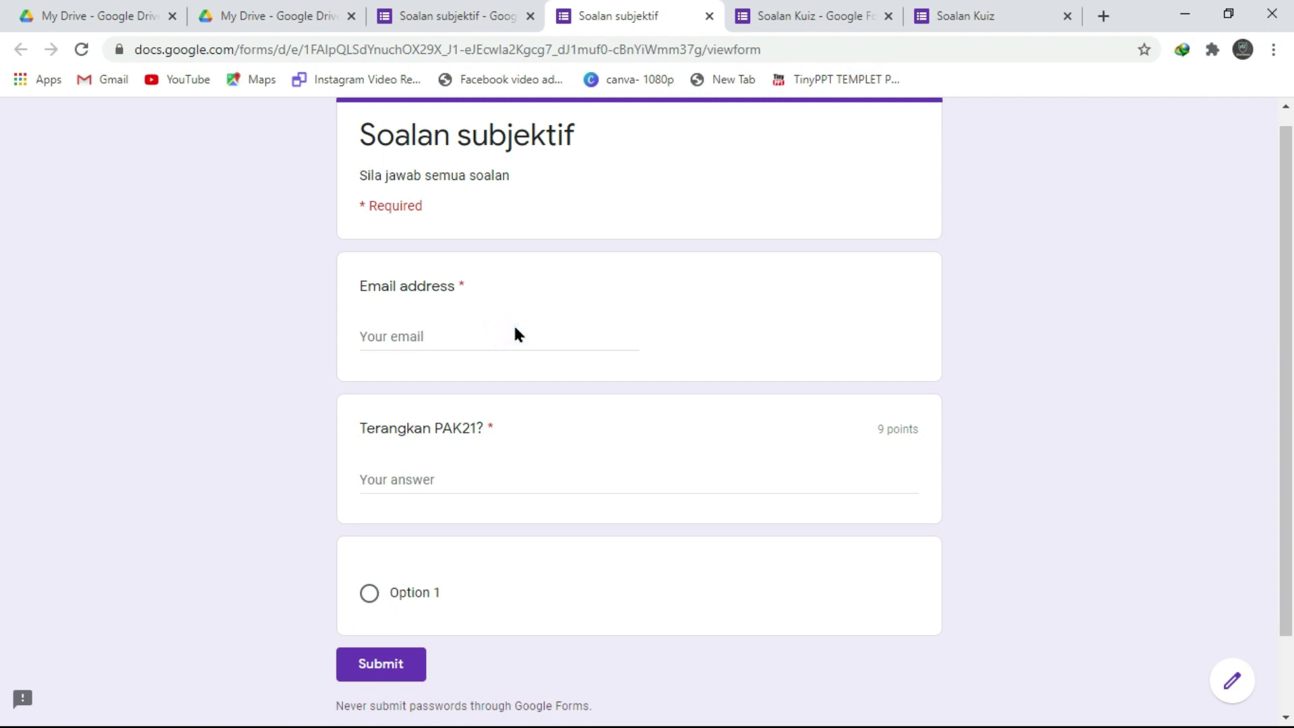
{"action": "scroll", "coordinate": [1247, 472], "scroll_direction": "down", "scroll_amount": 2}
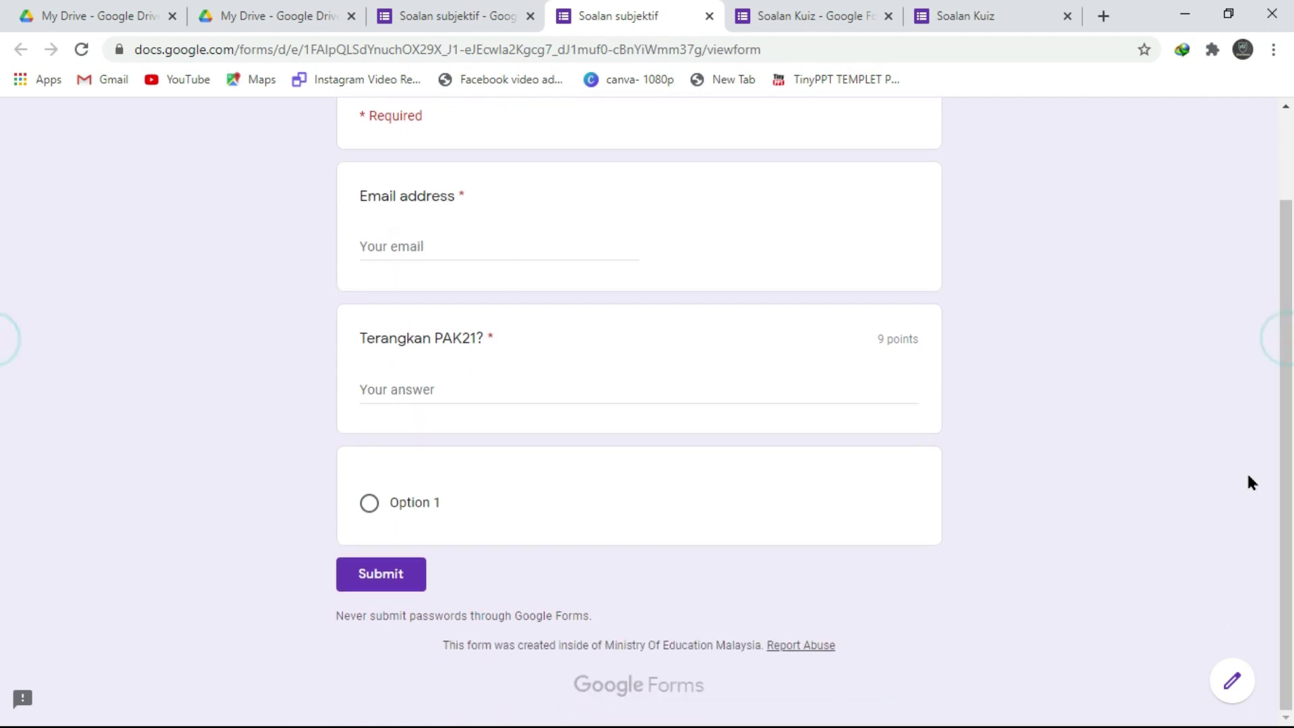
{"action": "left_click", "coordinate": [485, 390]}
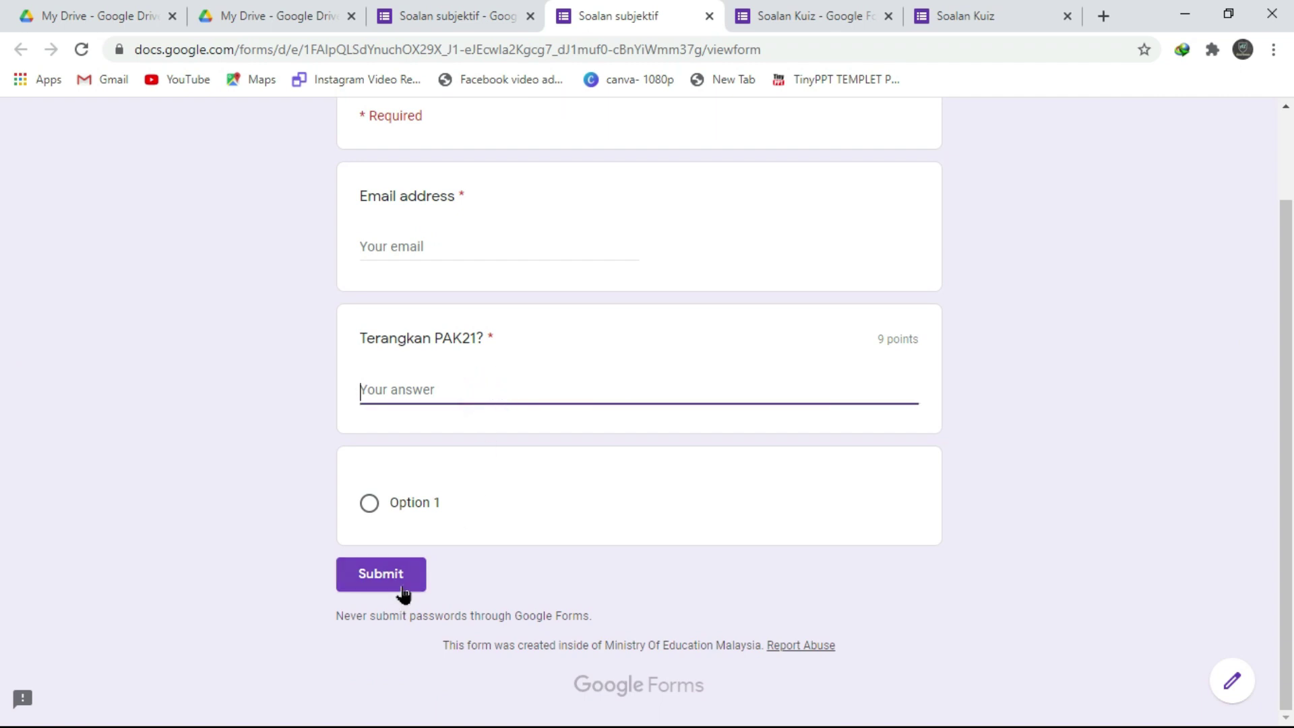
{"action": "scroll", "coordinate": [2, 251], "scroll_direction": "up", "scroll_amount": 2}
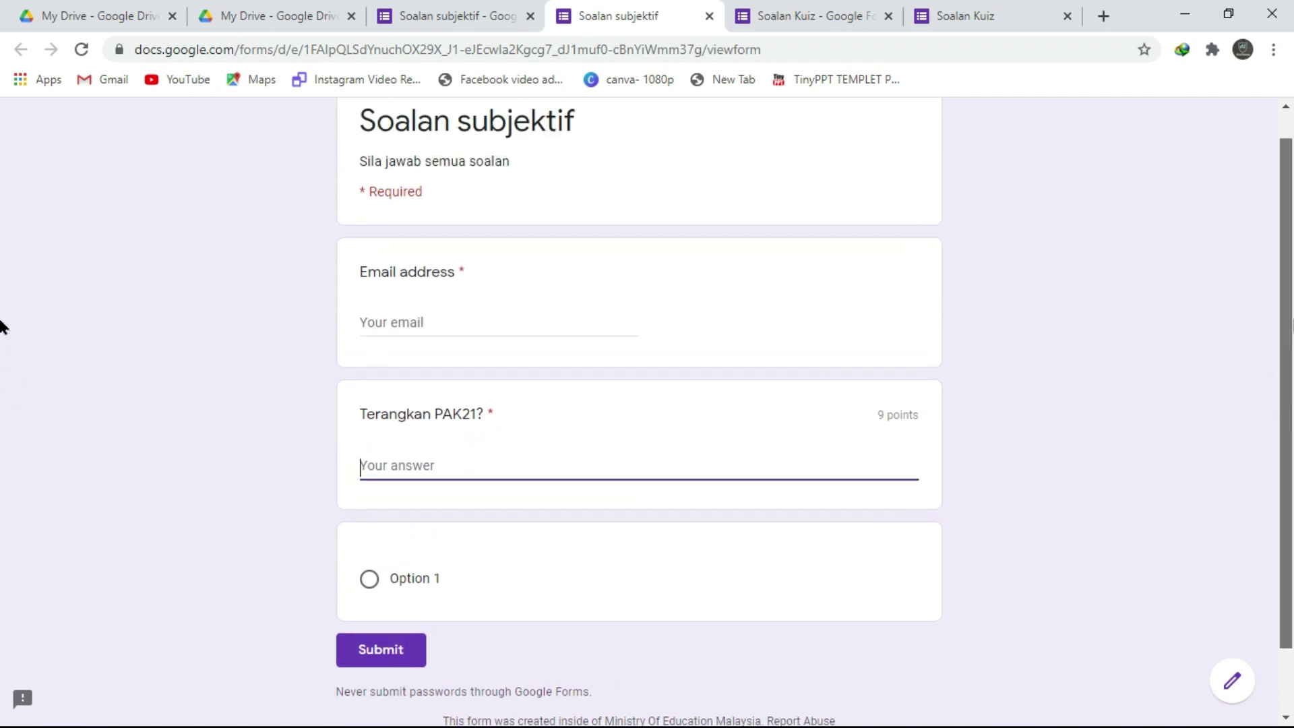
Step: Return to the form editor and copy the form's shortened share link
{"action": "left_click", "coordinate": [456, 21]}
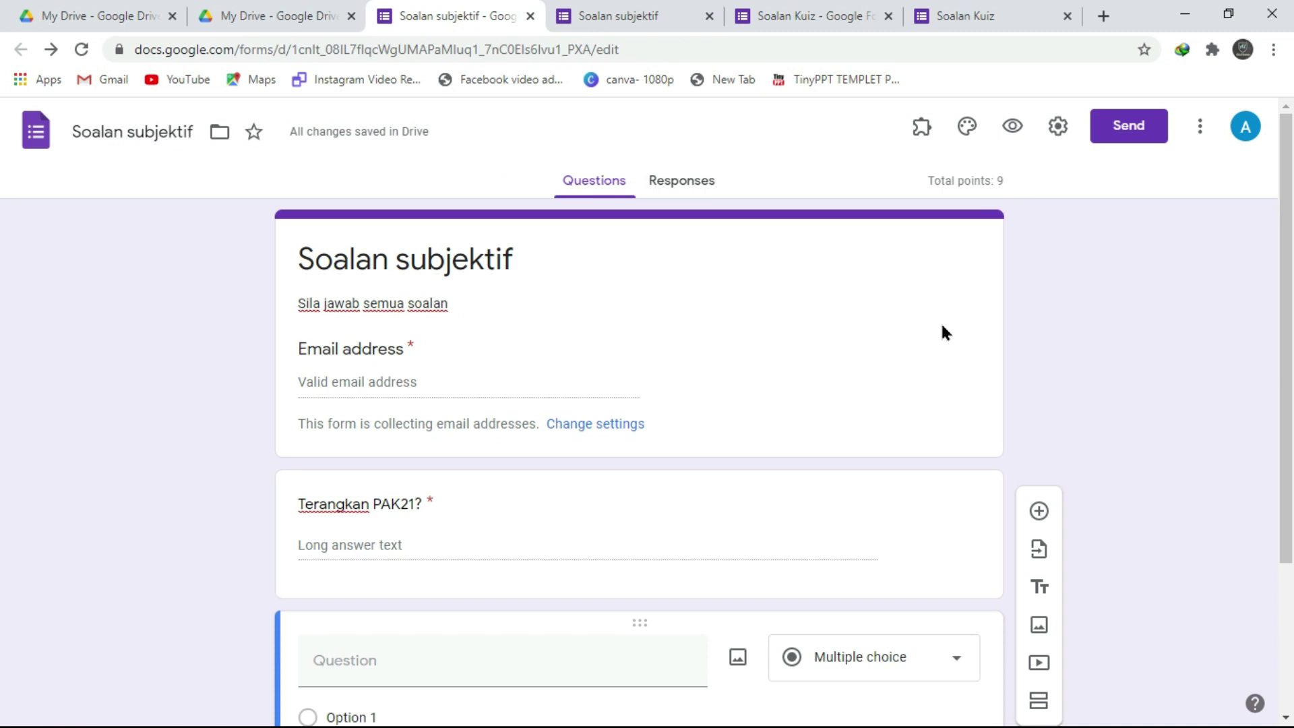
{"action": "left_click", "coordinate": [1133, 134]}
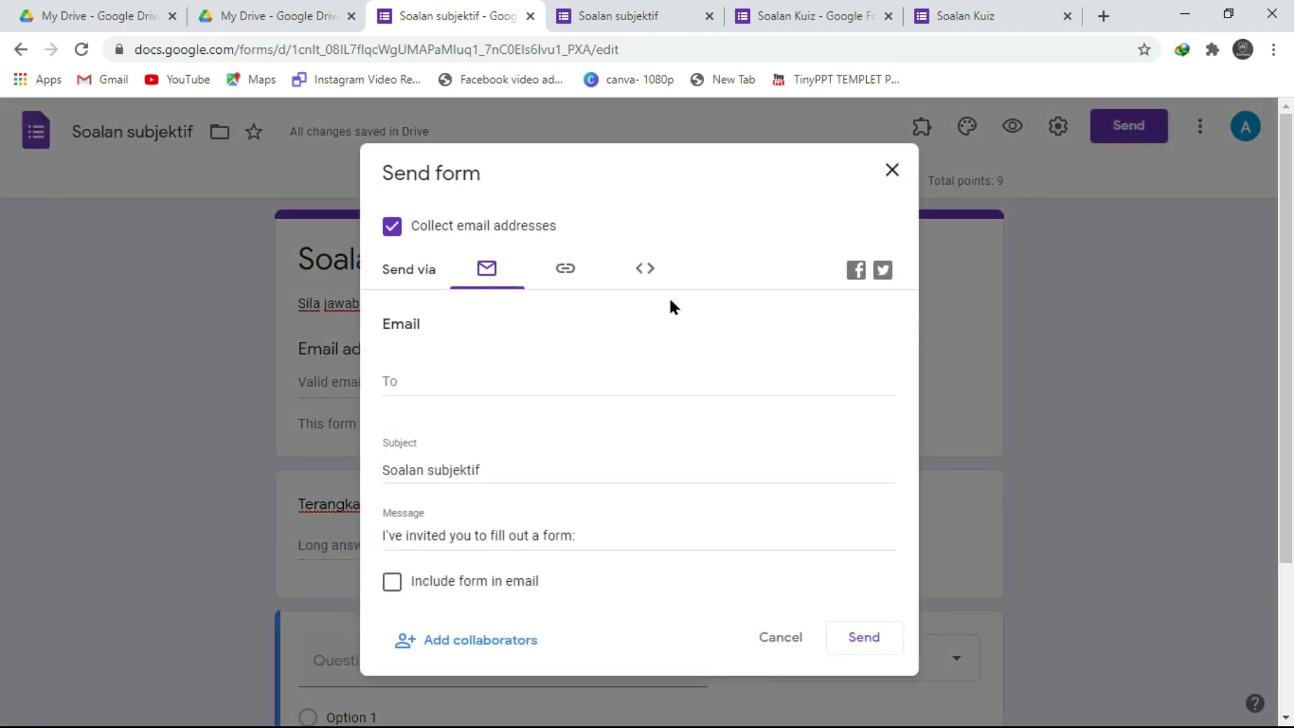
{"action": "left_click", "coordinate": [567, 277]}
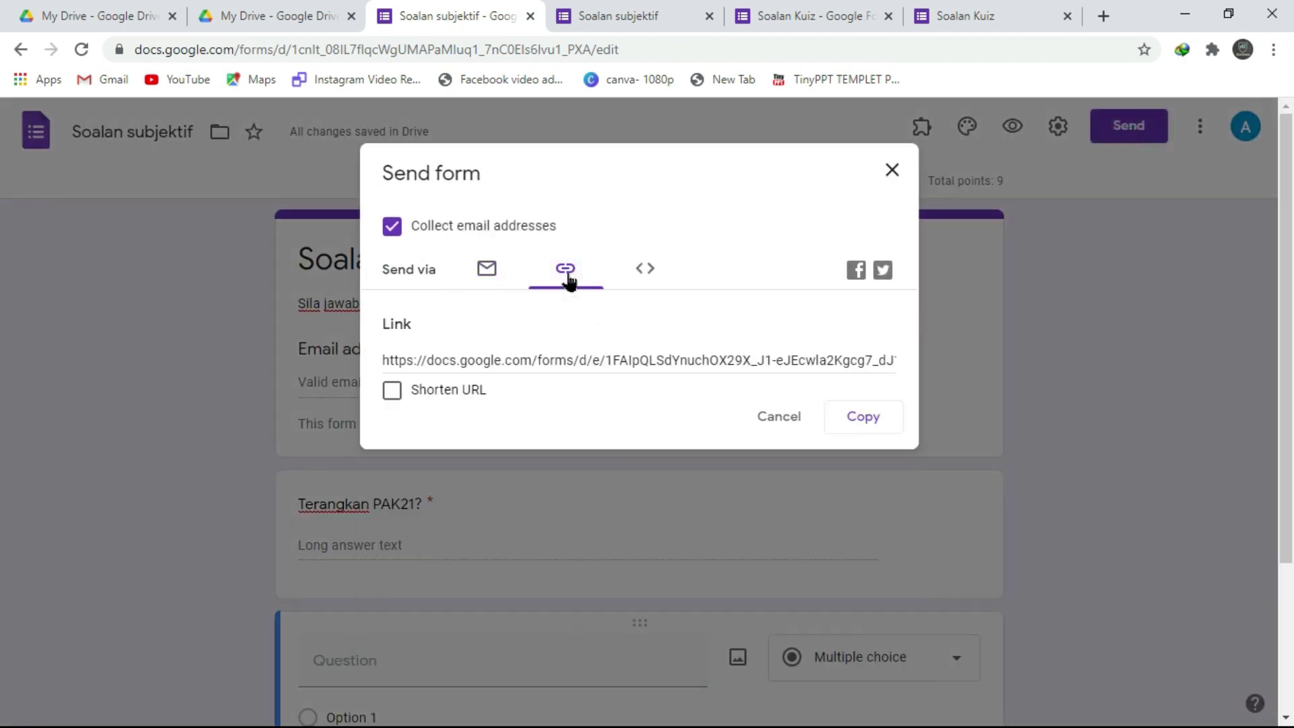
{"action": "left_click", "coordinate": [390, 393]}
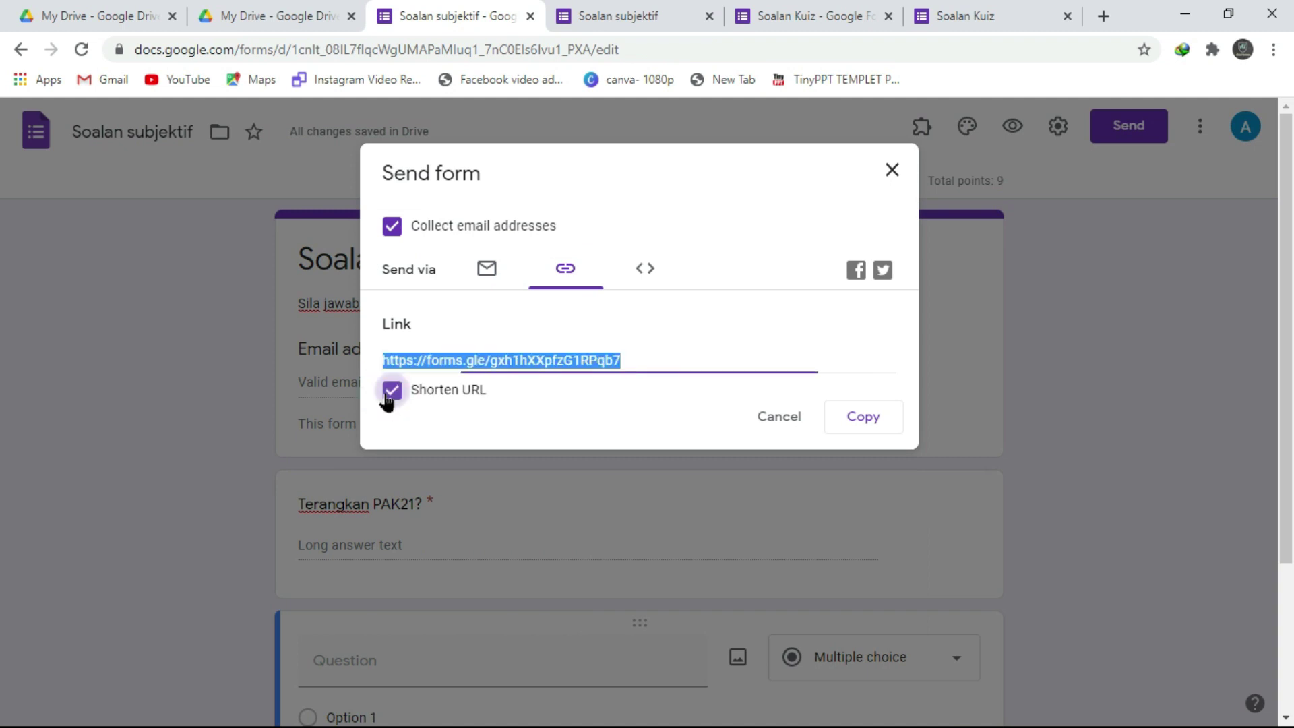
{"action": "left_click", "coordinate": [882, 435]}
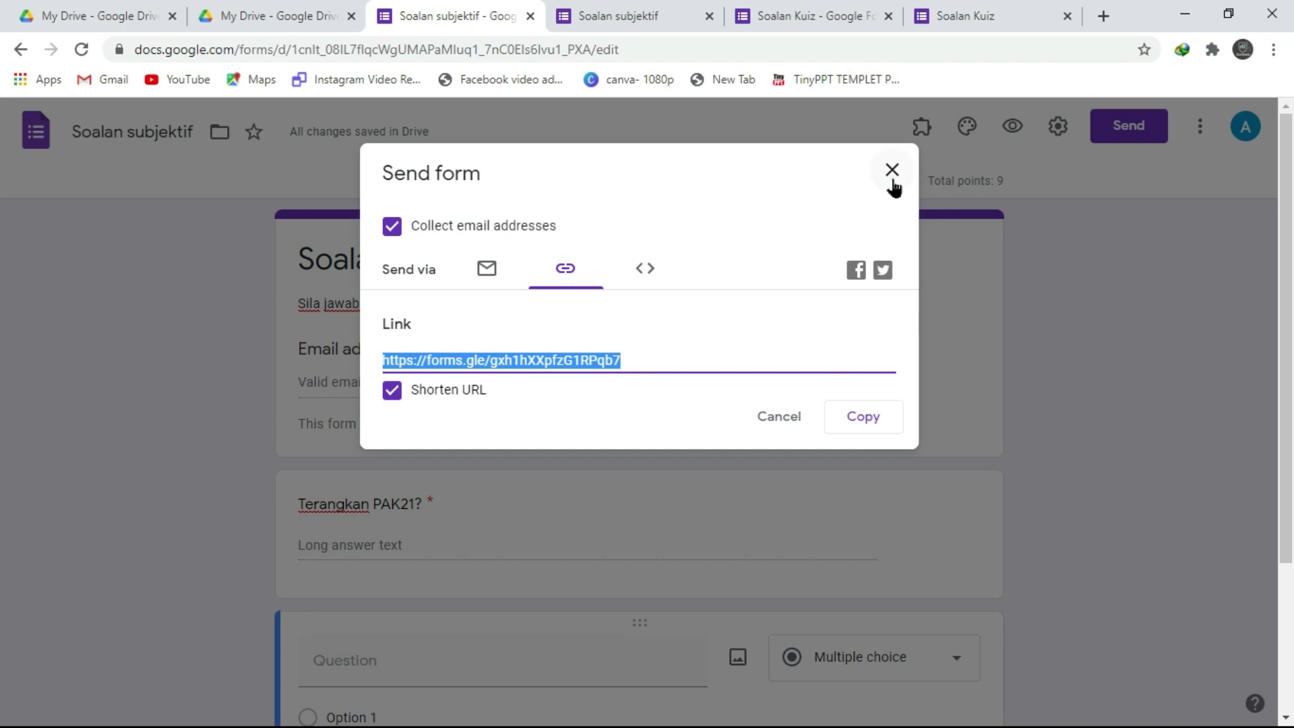
{"action": "left_click", "coordinate": [892, 172]}
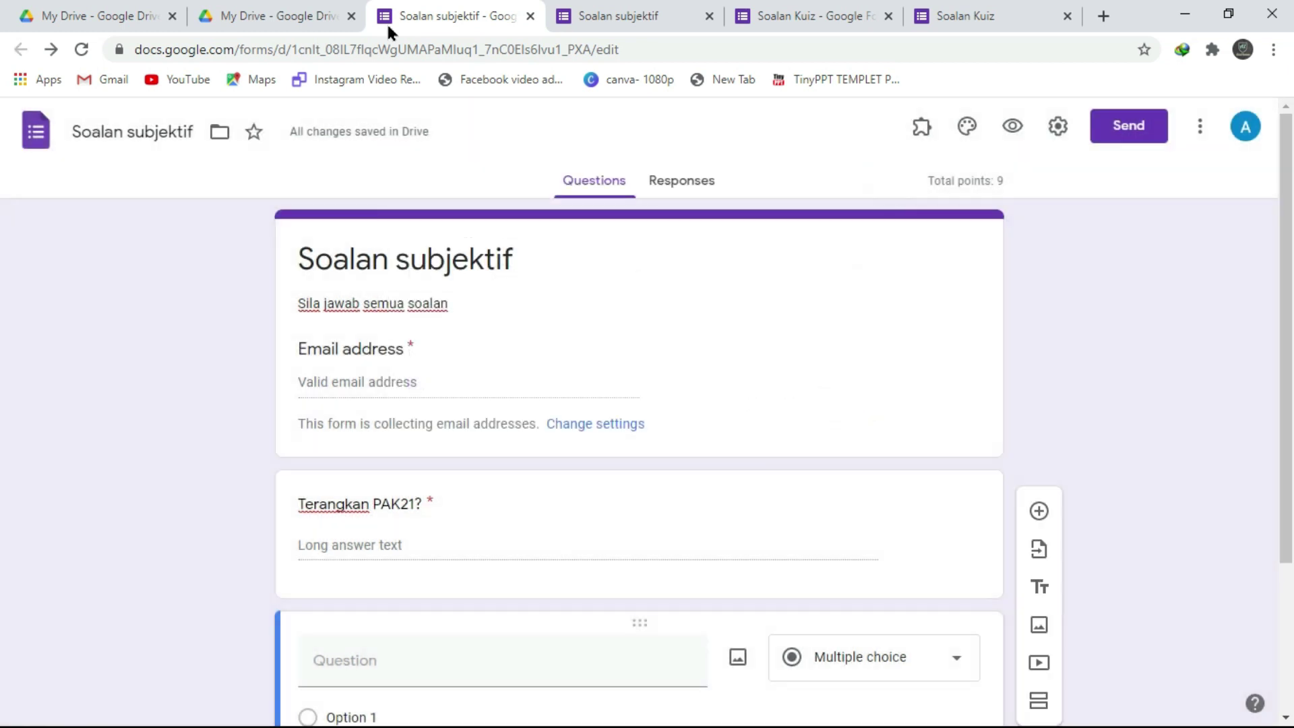
Step: Switch to Google Drive and look through the My Drive files for the two quiz forms
{"action": "left_click", "coordinate": [287, 18]}
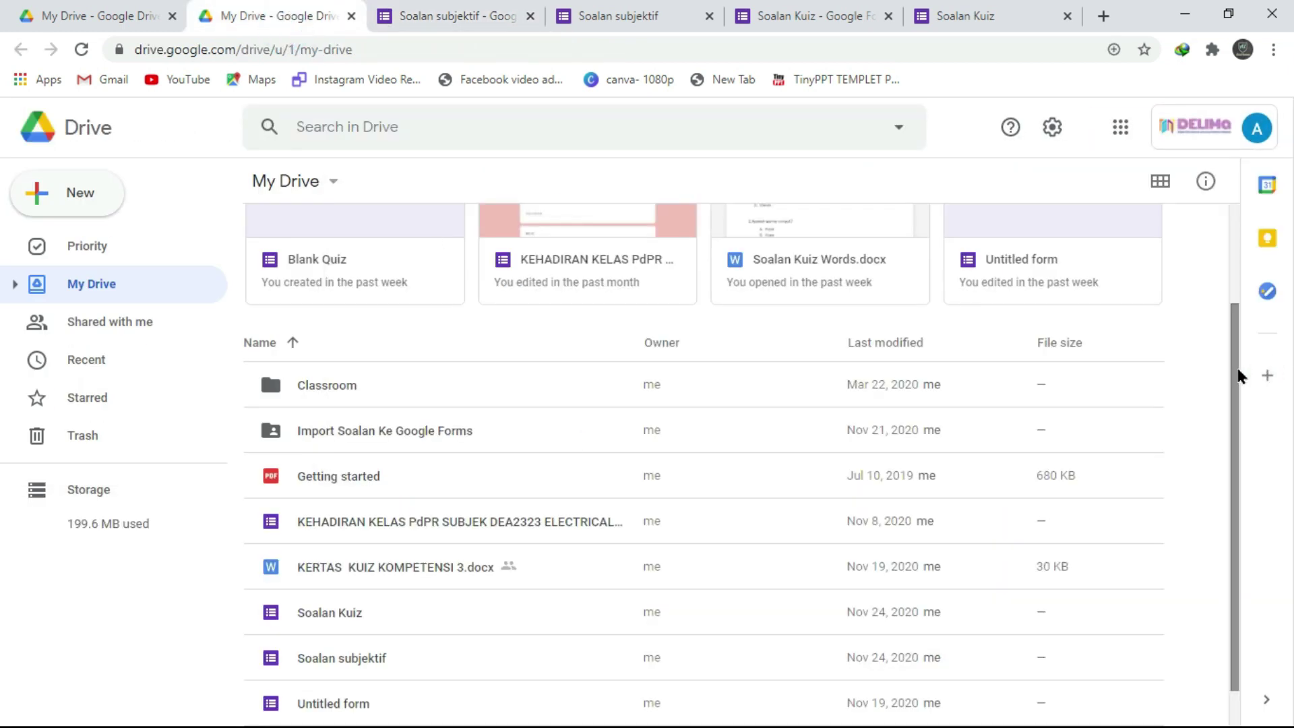
{"action": "left_click_drag", "start_coordinate": [1240, 375], "coordinate": [1243, 442]}
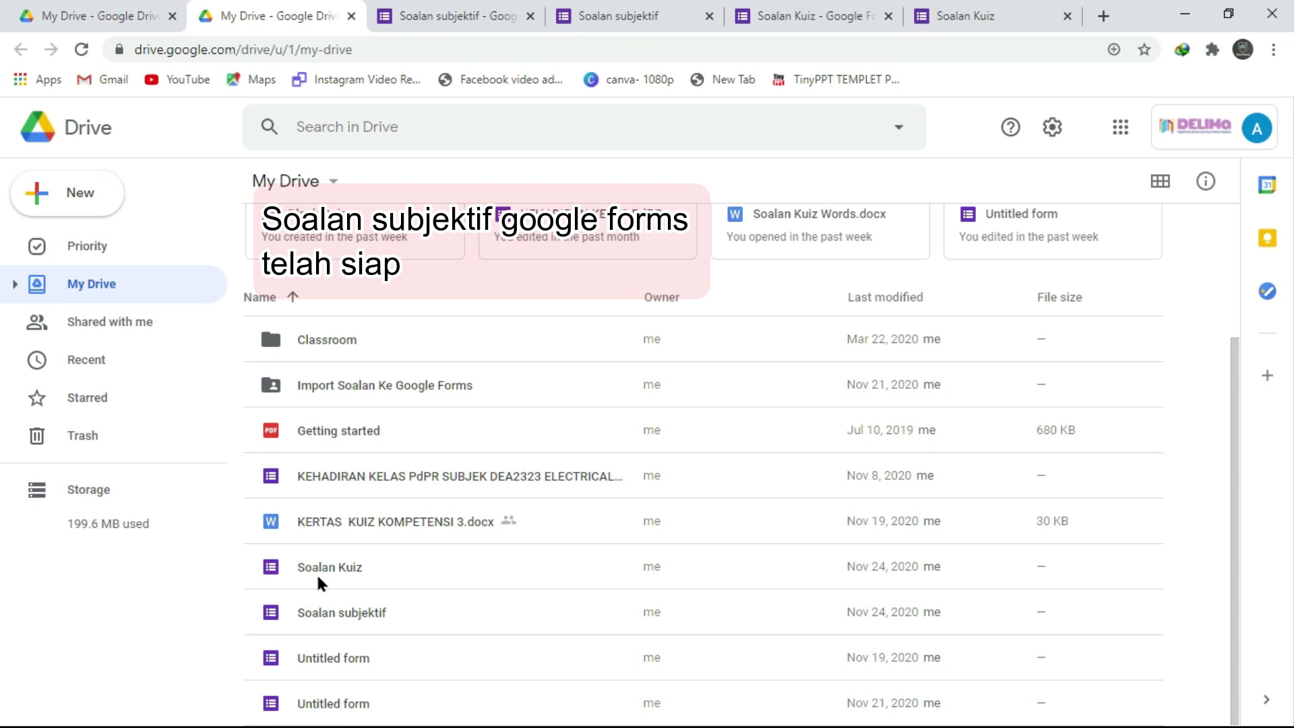